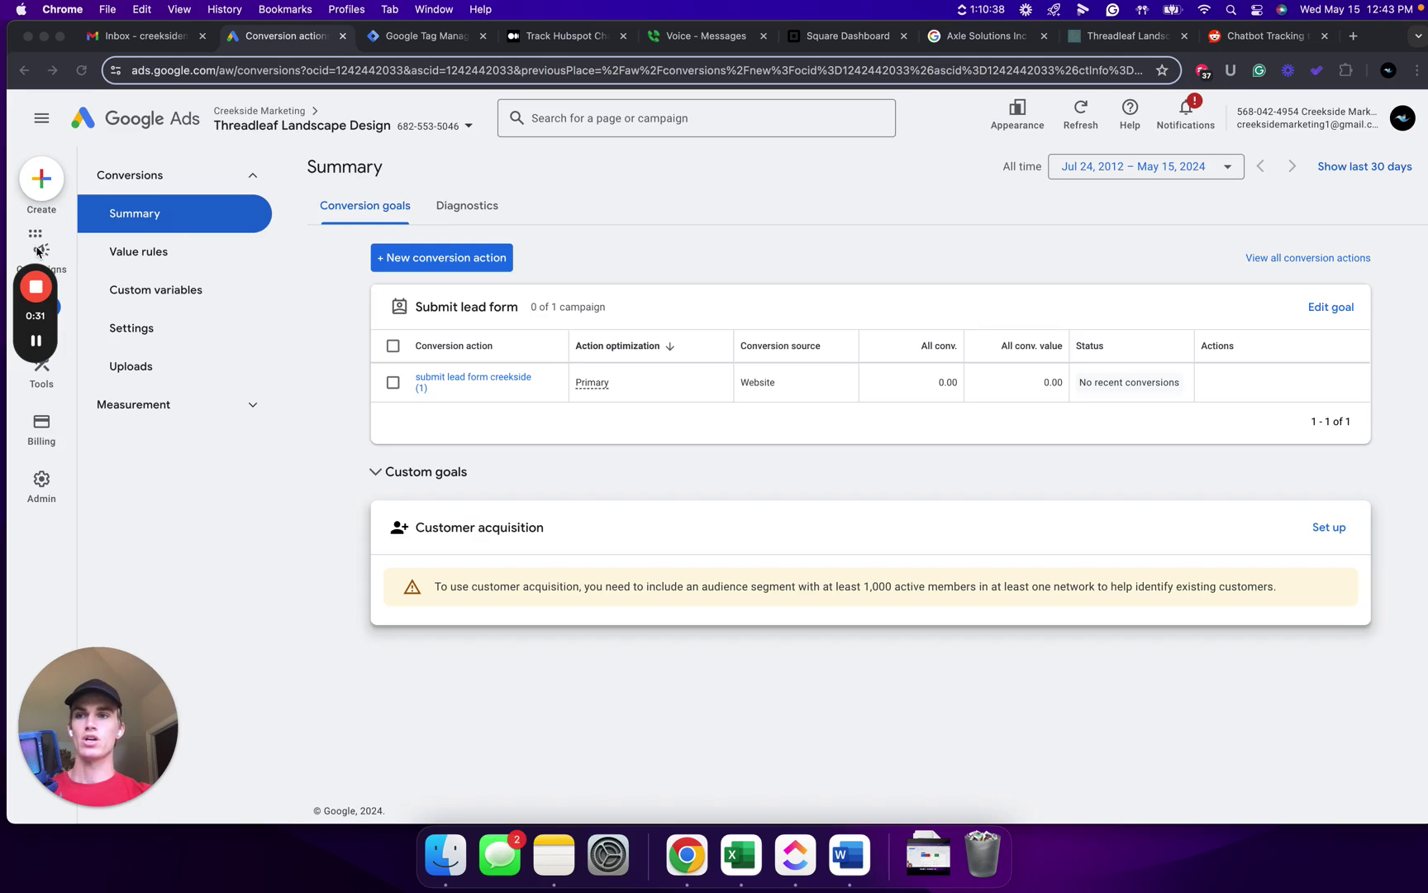
Step: Switch from the Google Ads conversions summary to the Tag Manager Default Workspace overview
{"action": "left_click", "coordinate": [50, 316]}
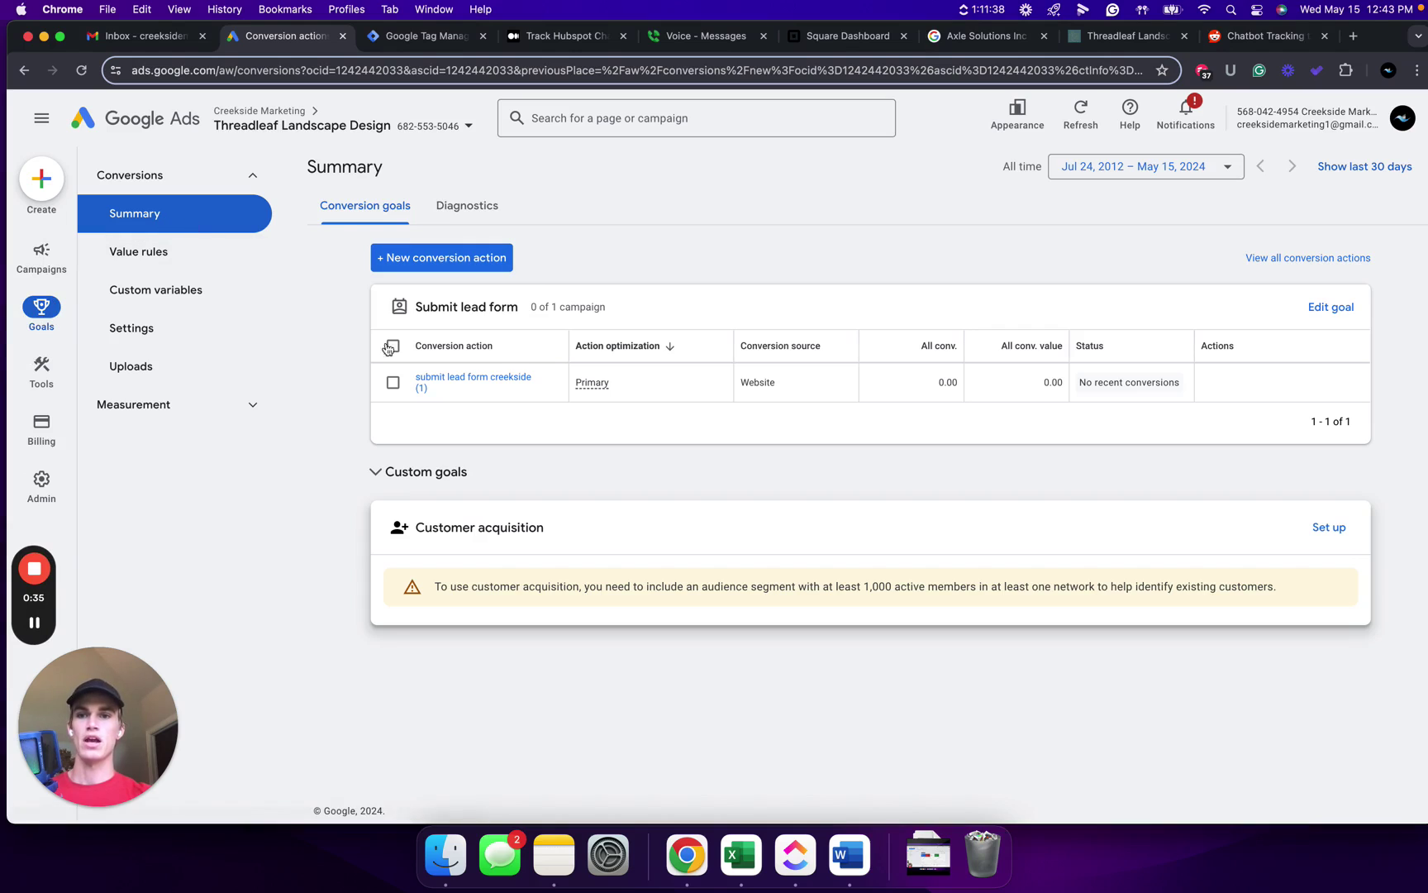
{"action": "left_click", "coordinate": [422, 36]}
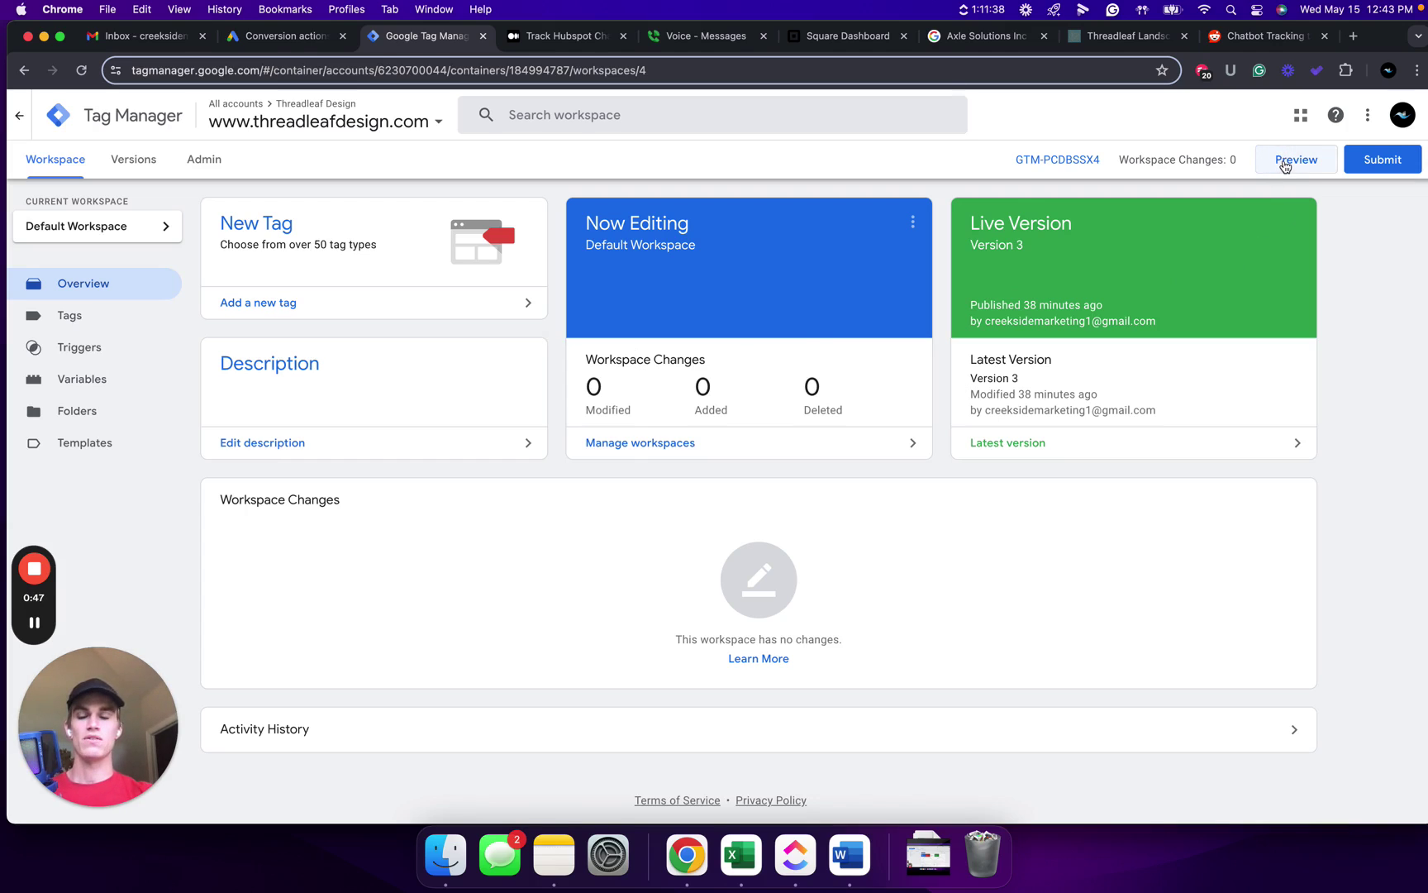
{"action": "left_click", "coordinate": [1286, 166]}
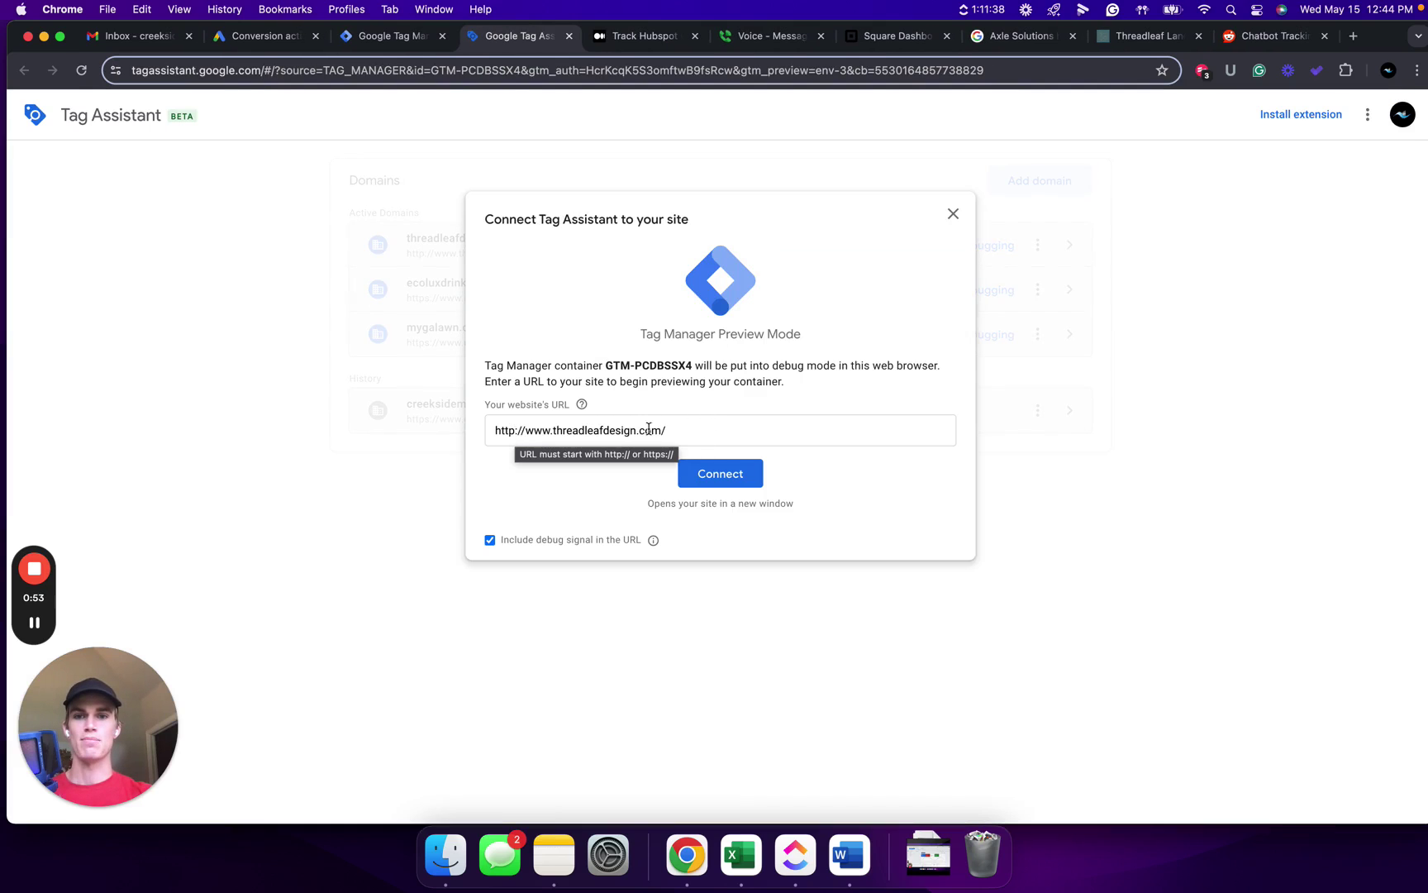
{"action": "left_click", "coordinate": [726, 479]}
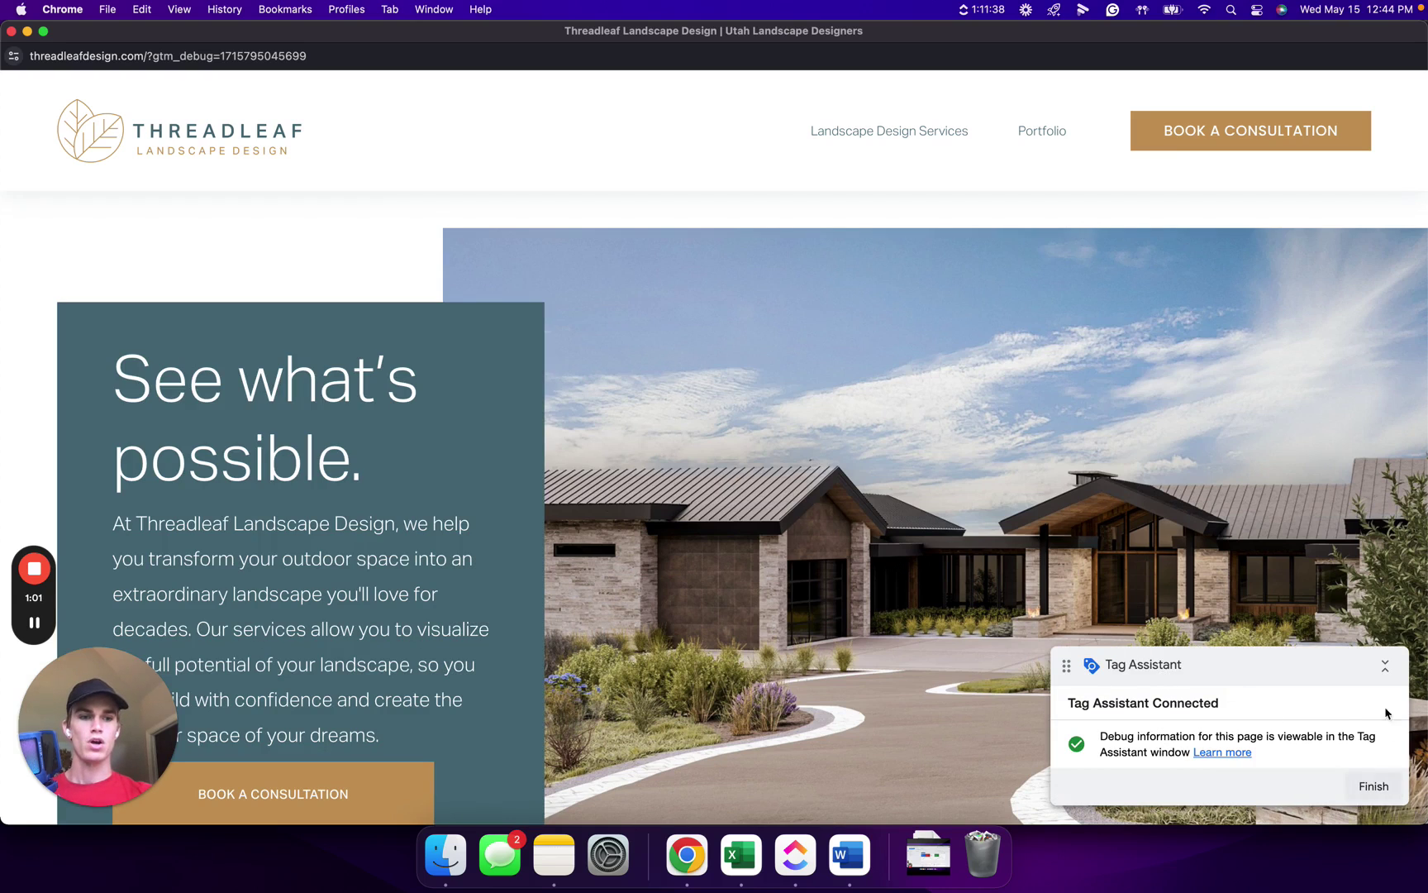
Step: Send the Podium chat message 'this is another test, please ignore', then minimize the site
{"action": "left_click_drag", "start_coordinate": [1251, 658], "coordinate": [889, 654]}
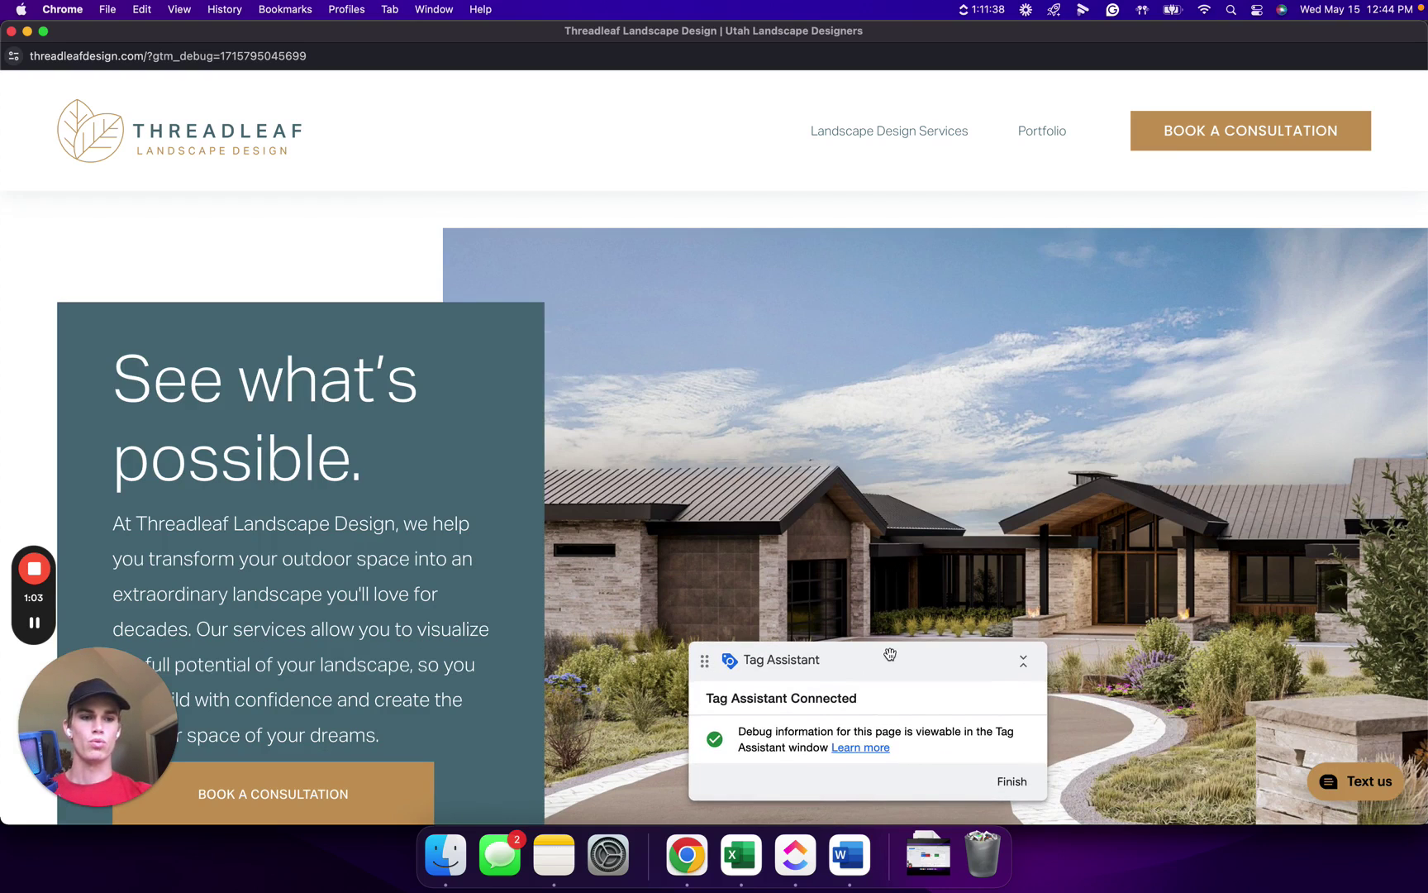
{"action": "left_click", "coordinate": [1356, 781]}
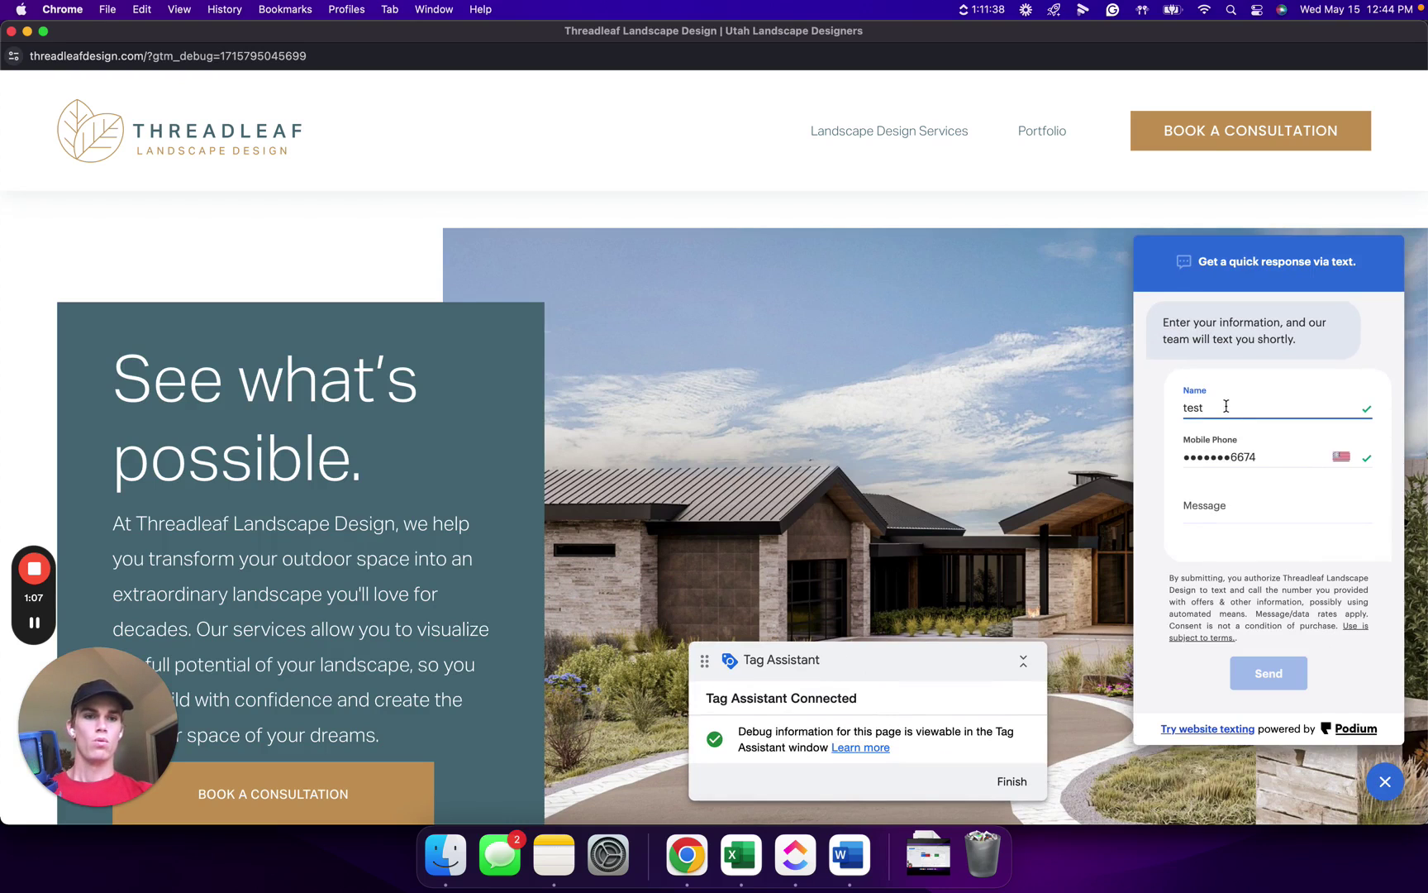
{"action": "left_click", "coordinate": [1229, 506]}
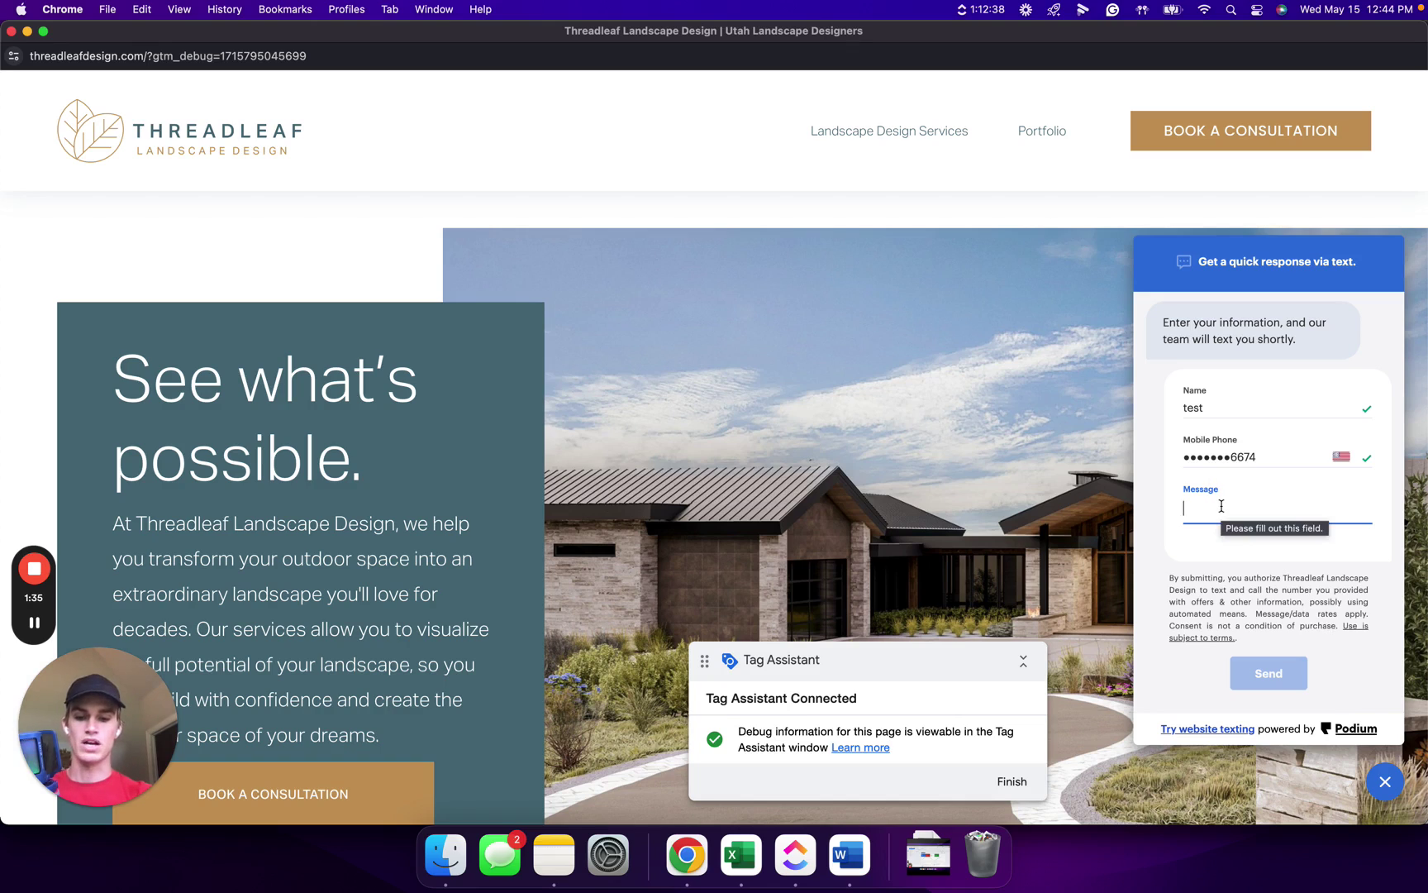
{"action": "type", "text": "this is another test"}
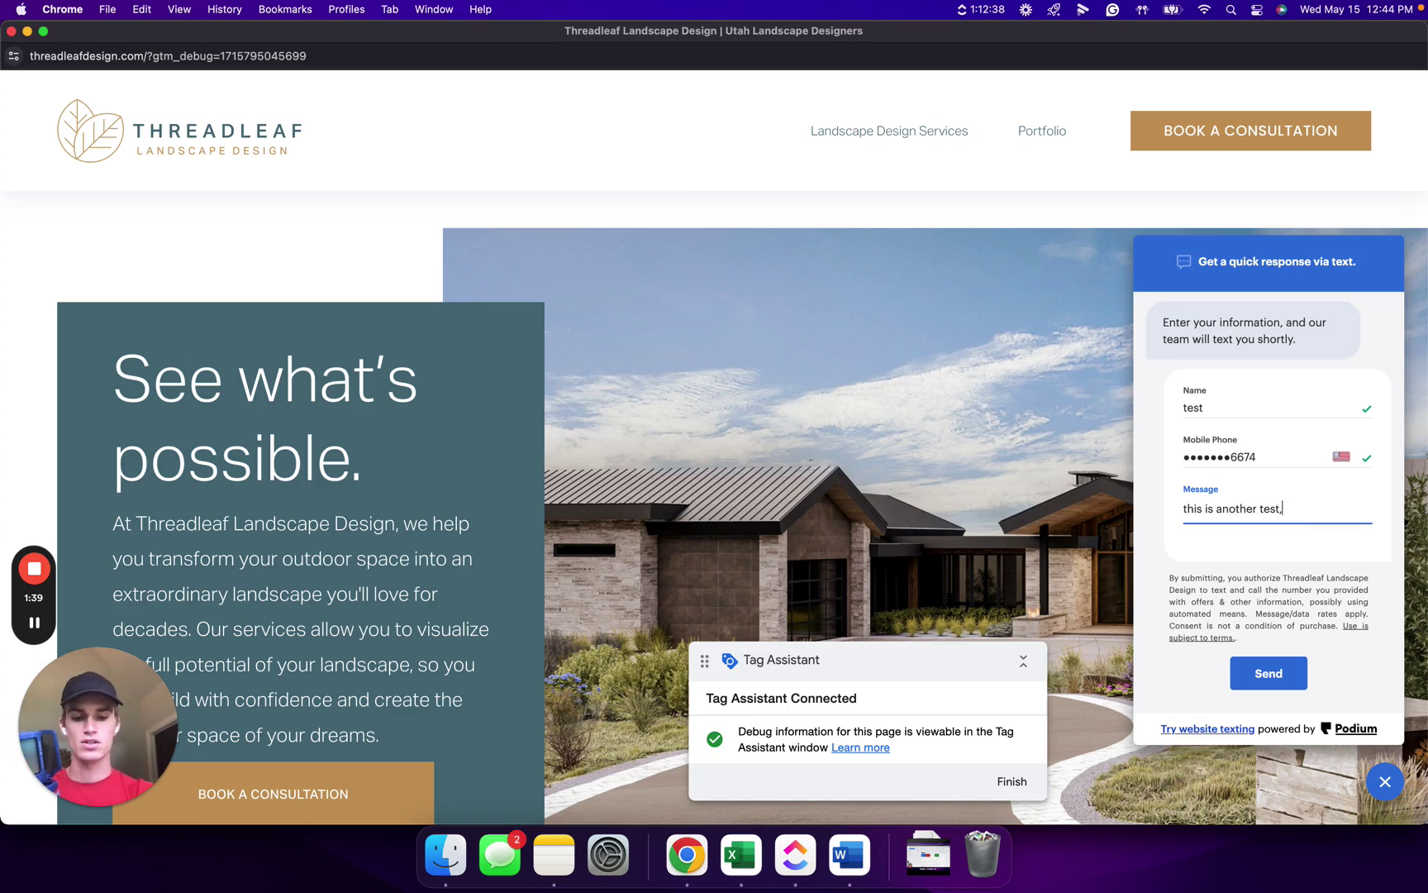
{"action": "type", "text": ", please ignore"}
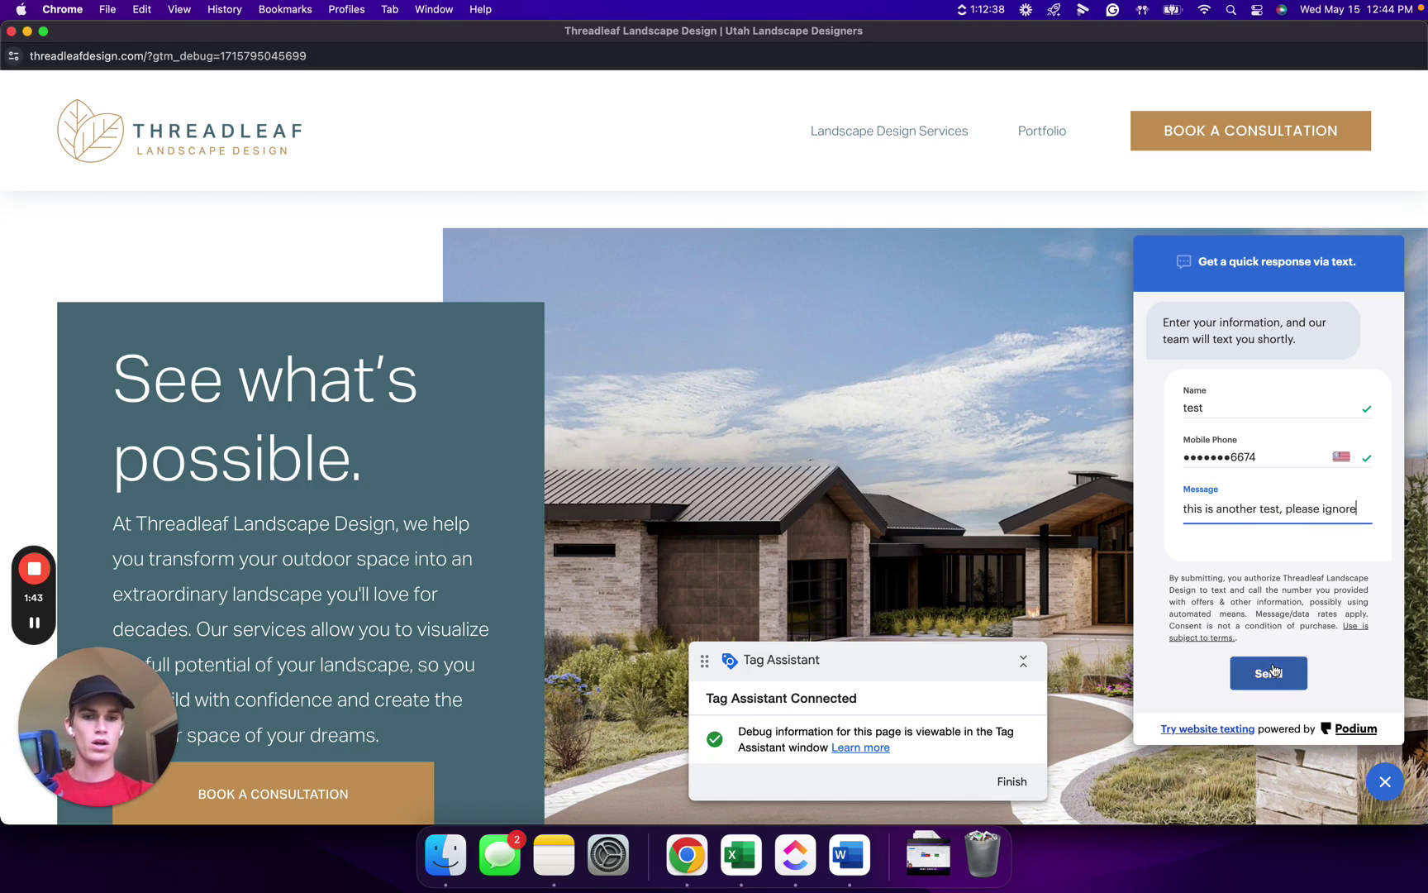
{"action": "left_click", "coordinate": [1274, 671]}
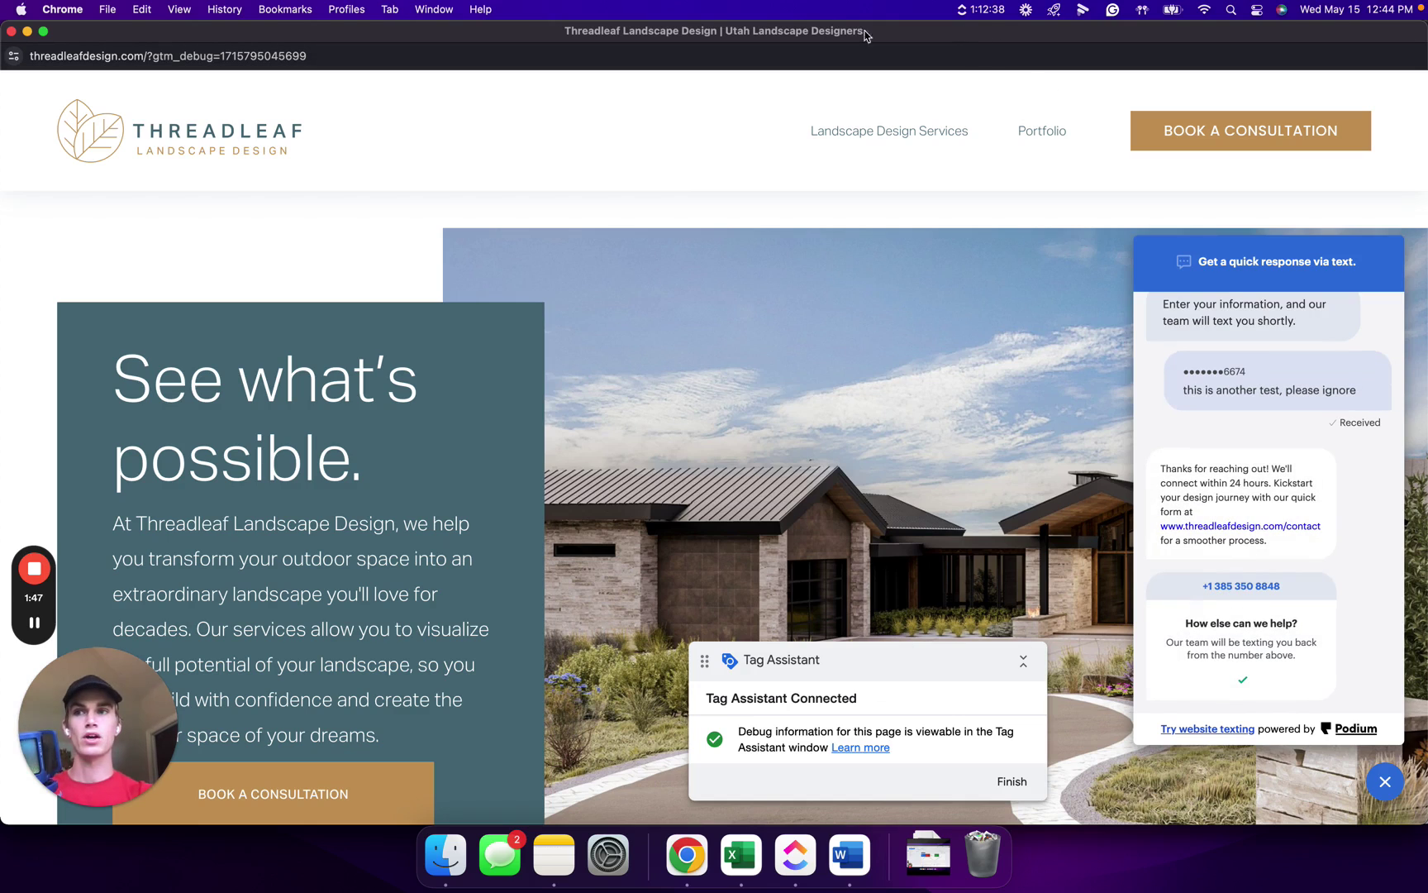
{"action": "left_click", "coordinate": [27, 33]}
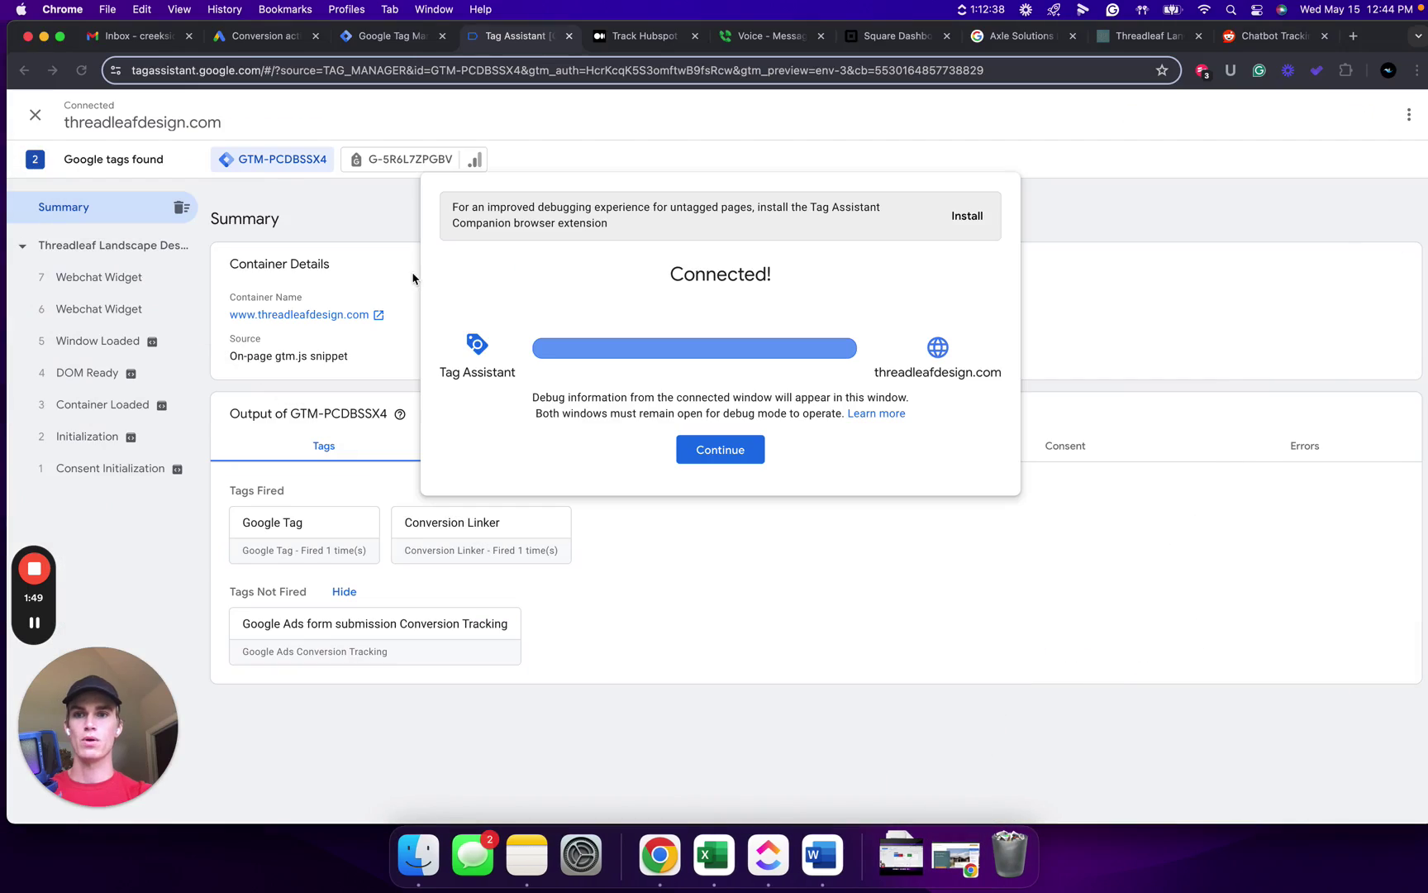
Step: Open the latest Webchat Widget event and expand its API Call data showing Conversation Started
{"action": "left_click", "coordinate": [143, 278]}
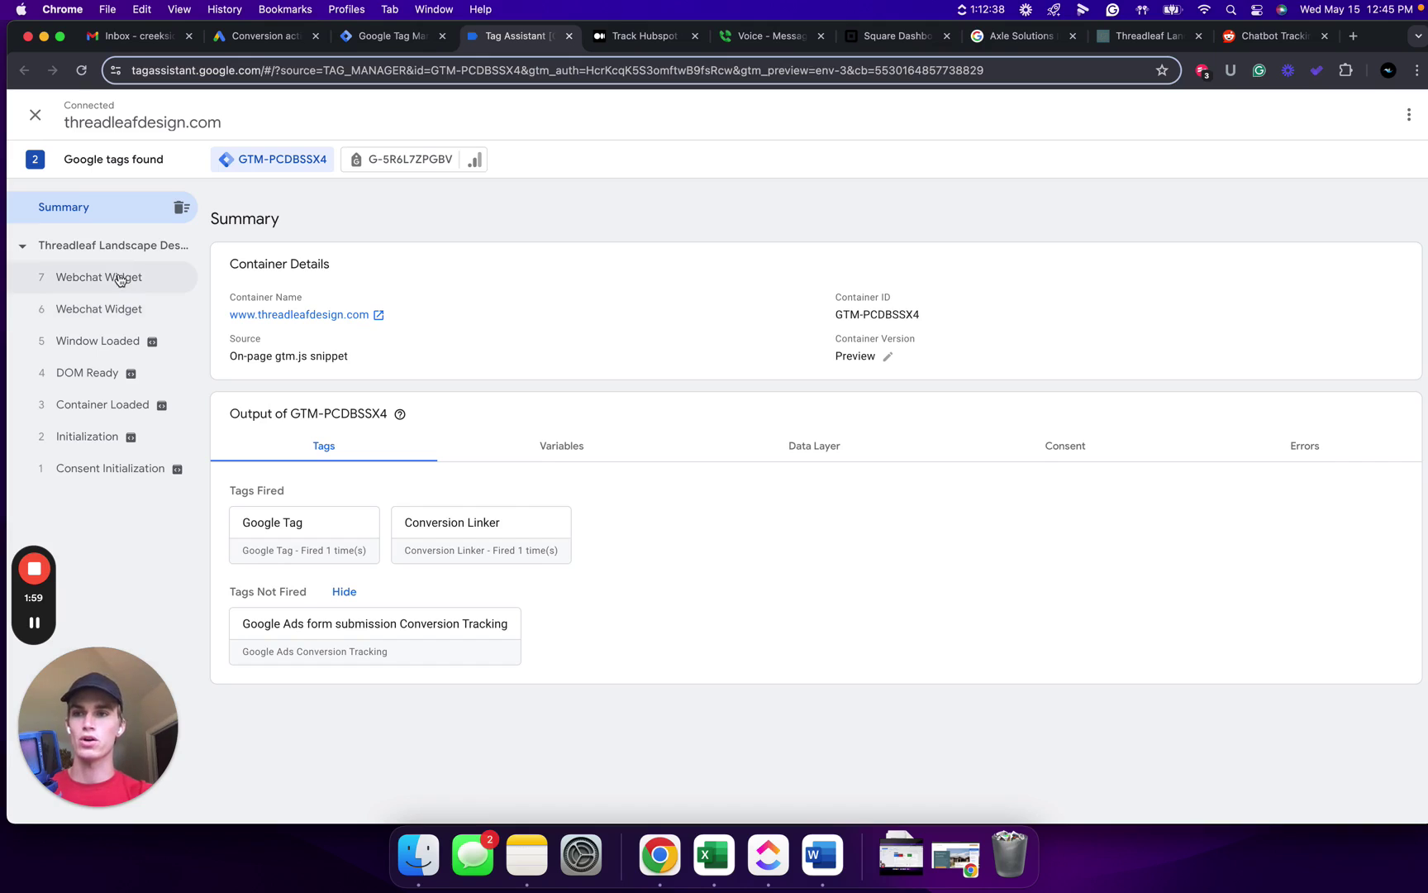
{"action": "left_click", "coordinate": [115, 283]}
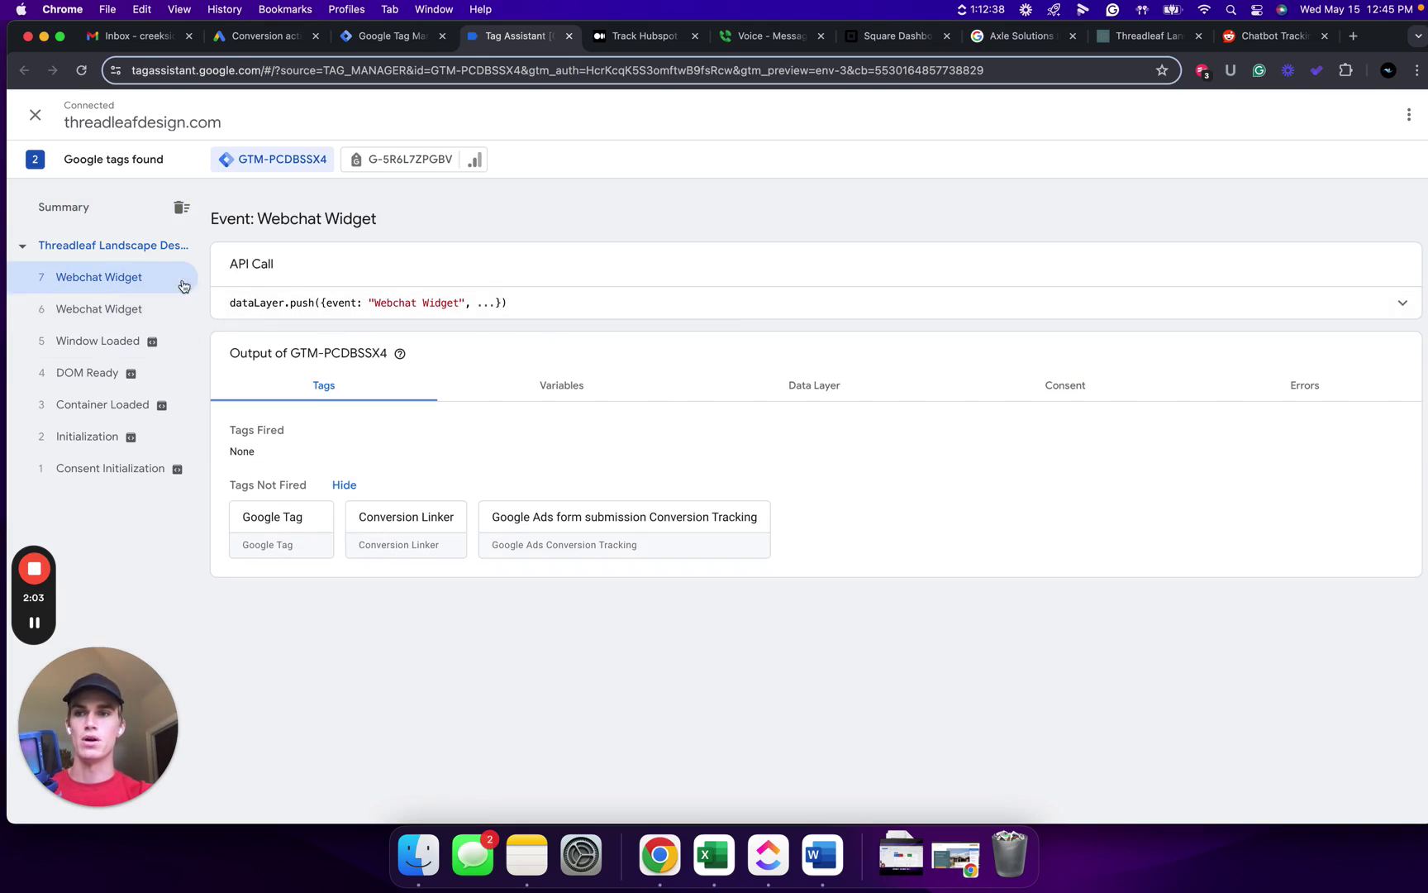
{"action": "left_click", "coordinate": [798, 305]}
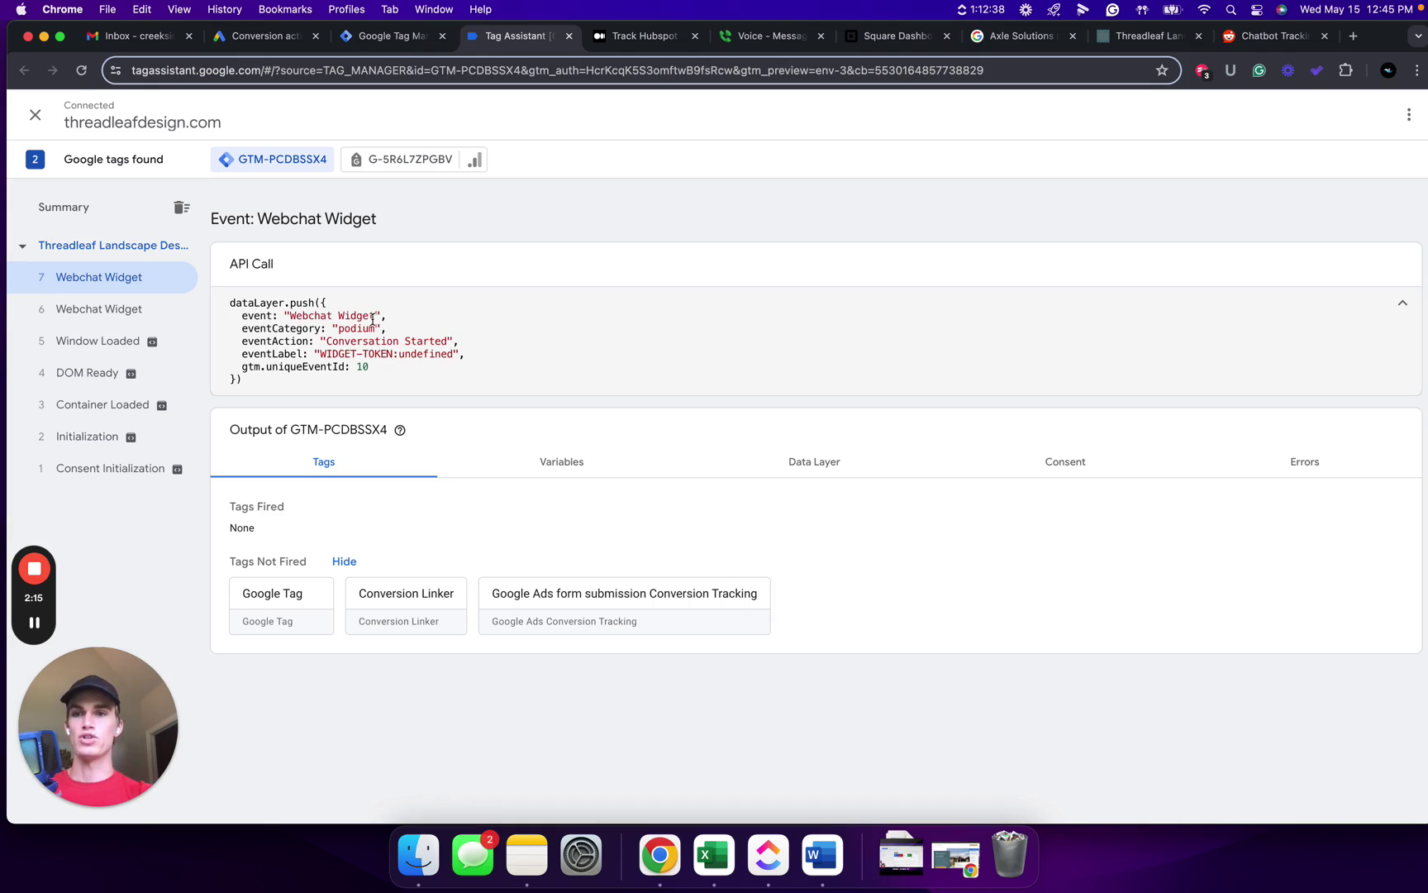
{"action": "mouse_move", "coordinate": [39, 633]}
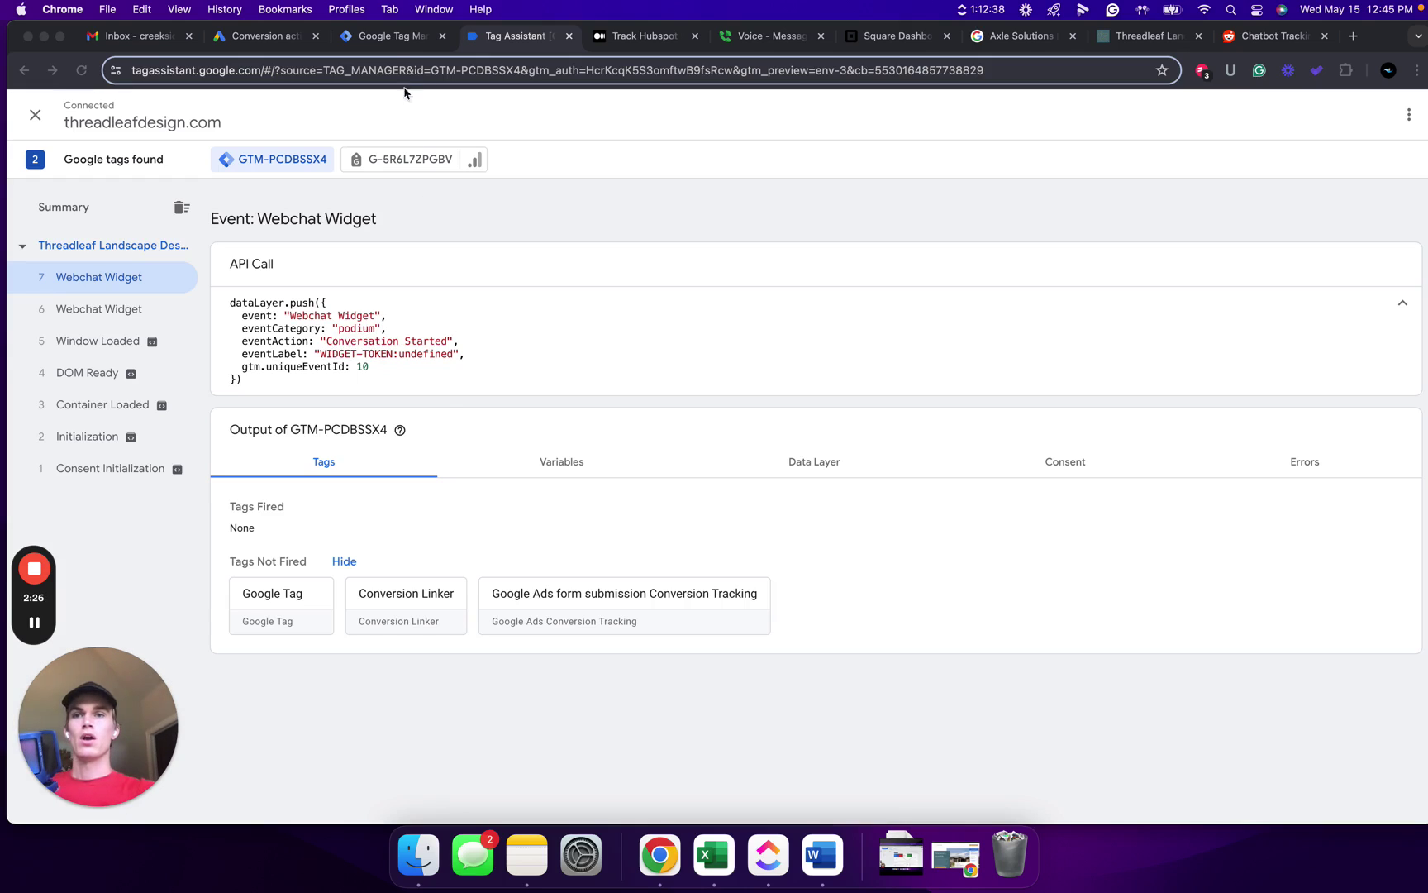
Step: Save a Data Layer Variable 'chatbot variable' using the eventAction key copied from Tag Assistant
{"action": "left_click", "coordinate": [389, 37]}
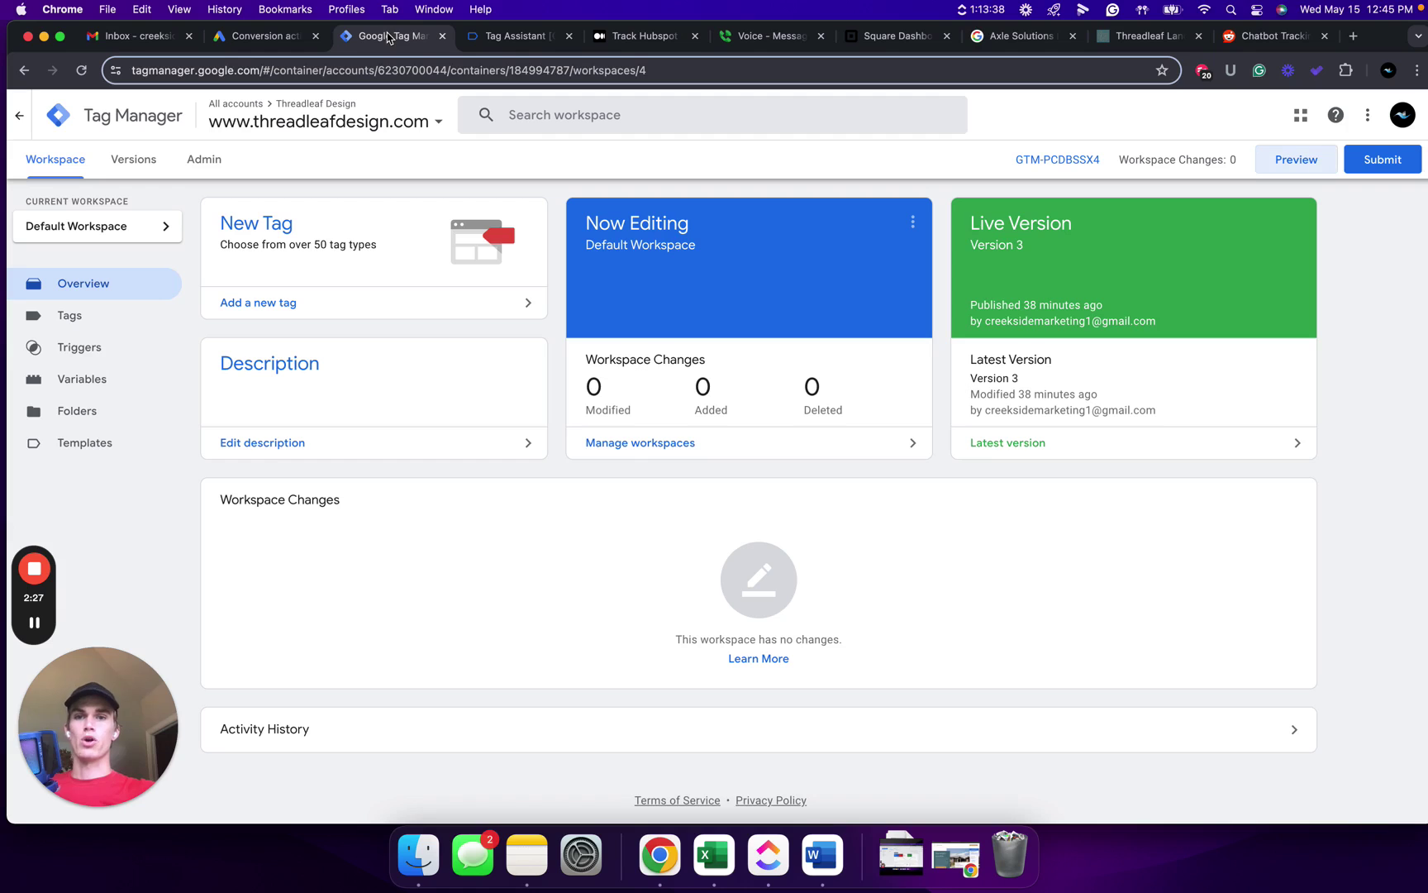
{"action": "left_click", "coordinate": [96, 380]}
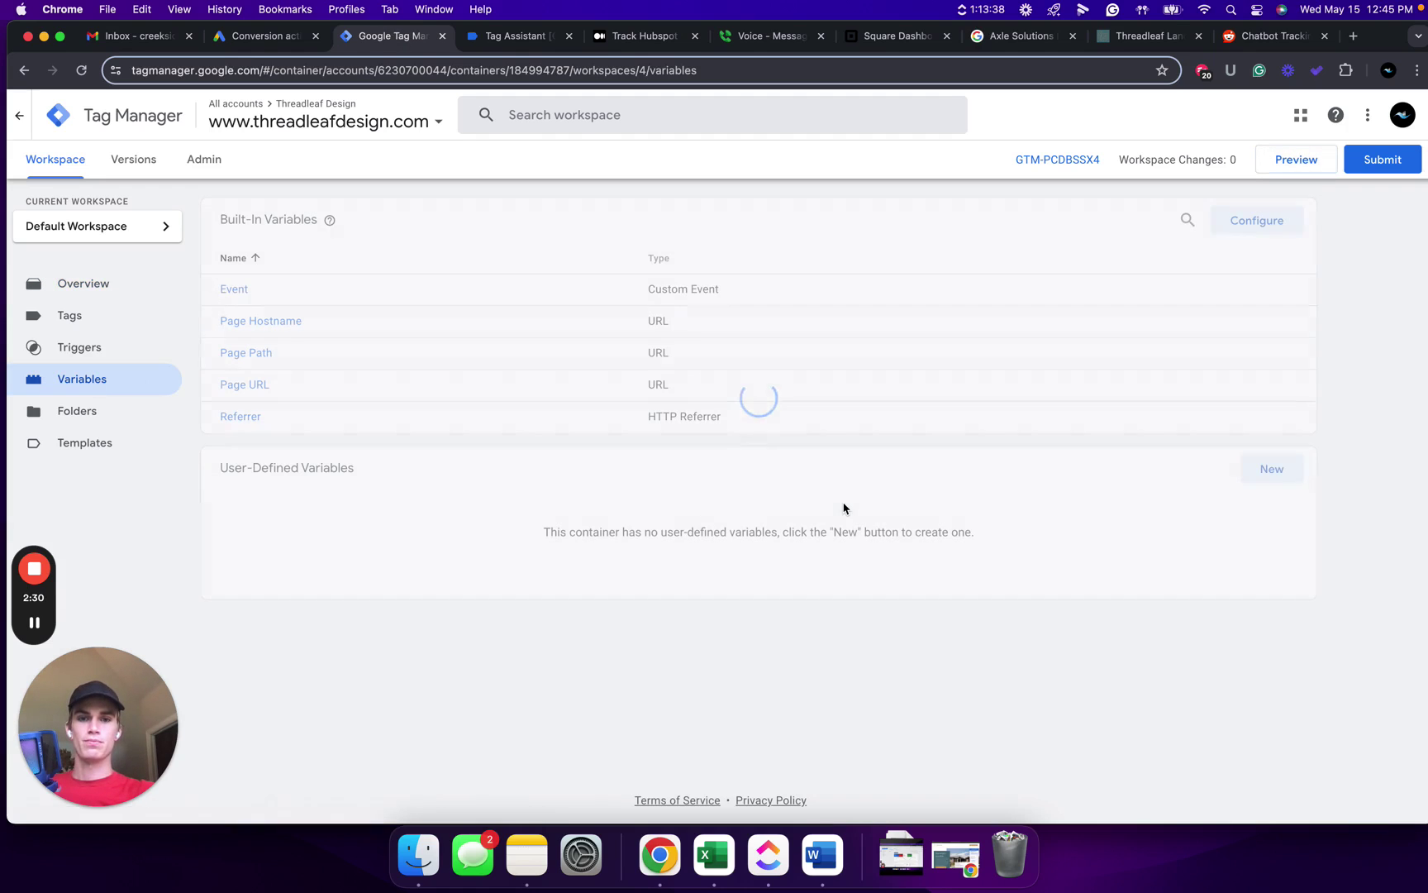
{"action": "left_click", "coordinate": [1271, 468]}
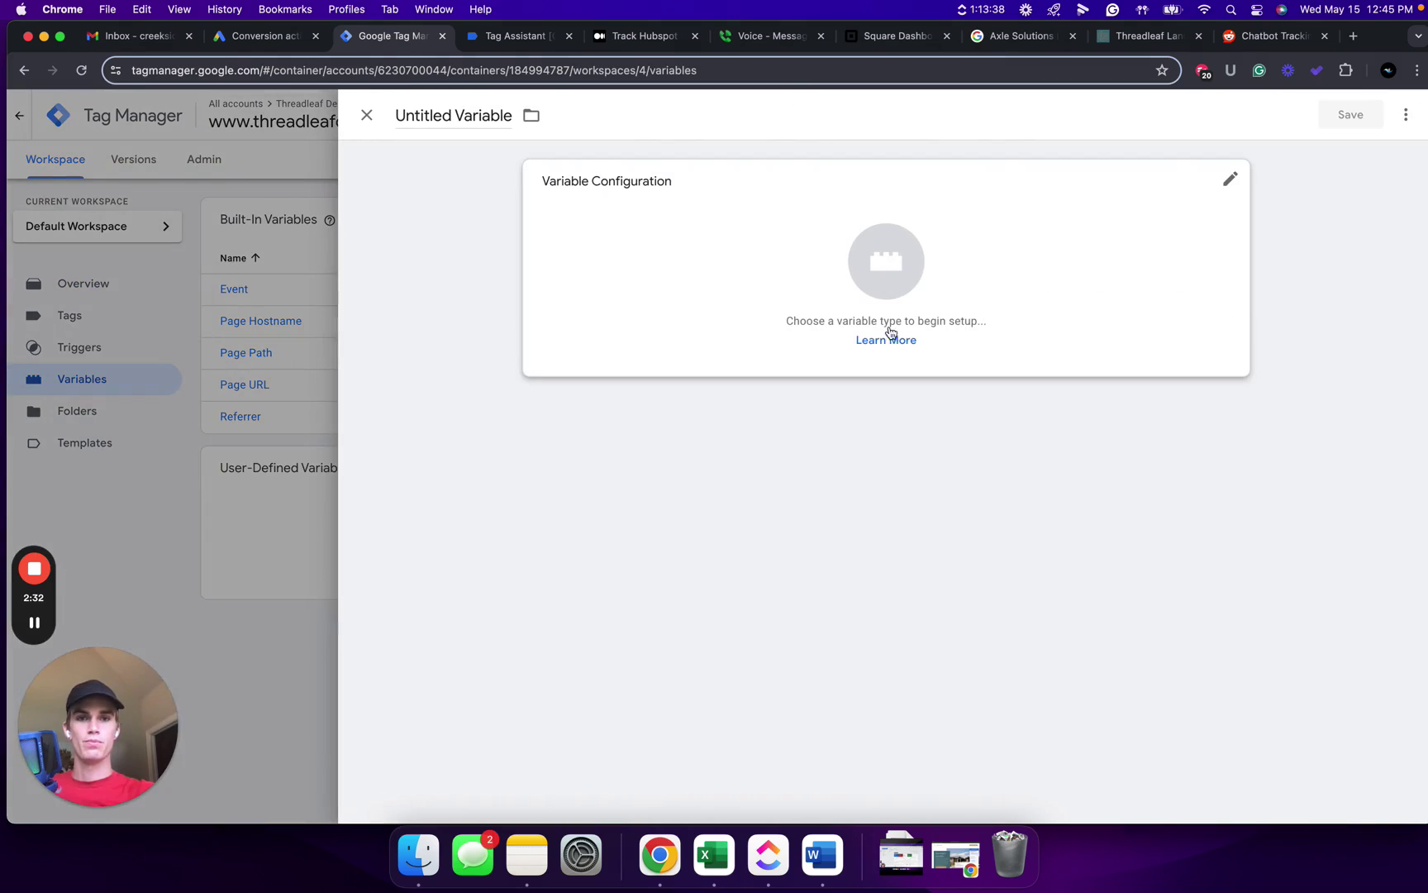
{"action": "left_click", "coordinate": [895, 261]}
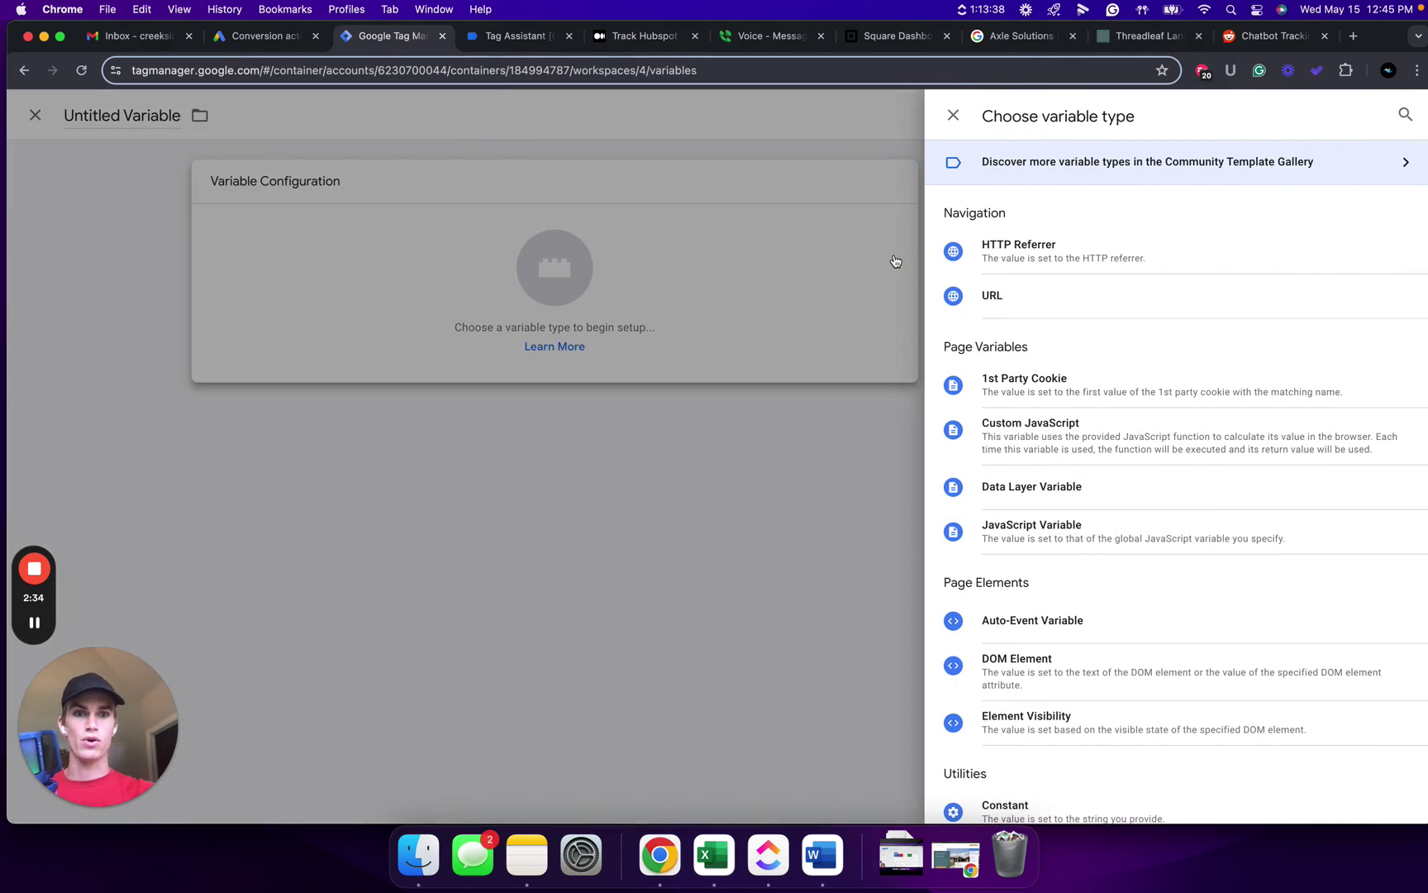
{"action": "left_click", "coordinate": [1057, 493]}
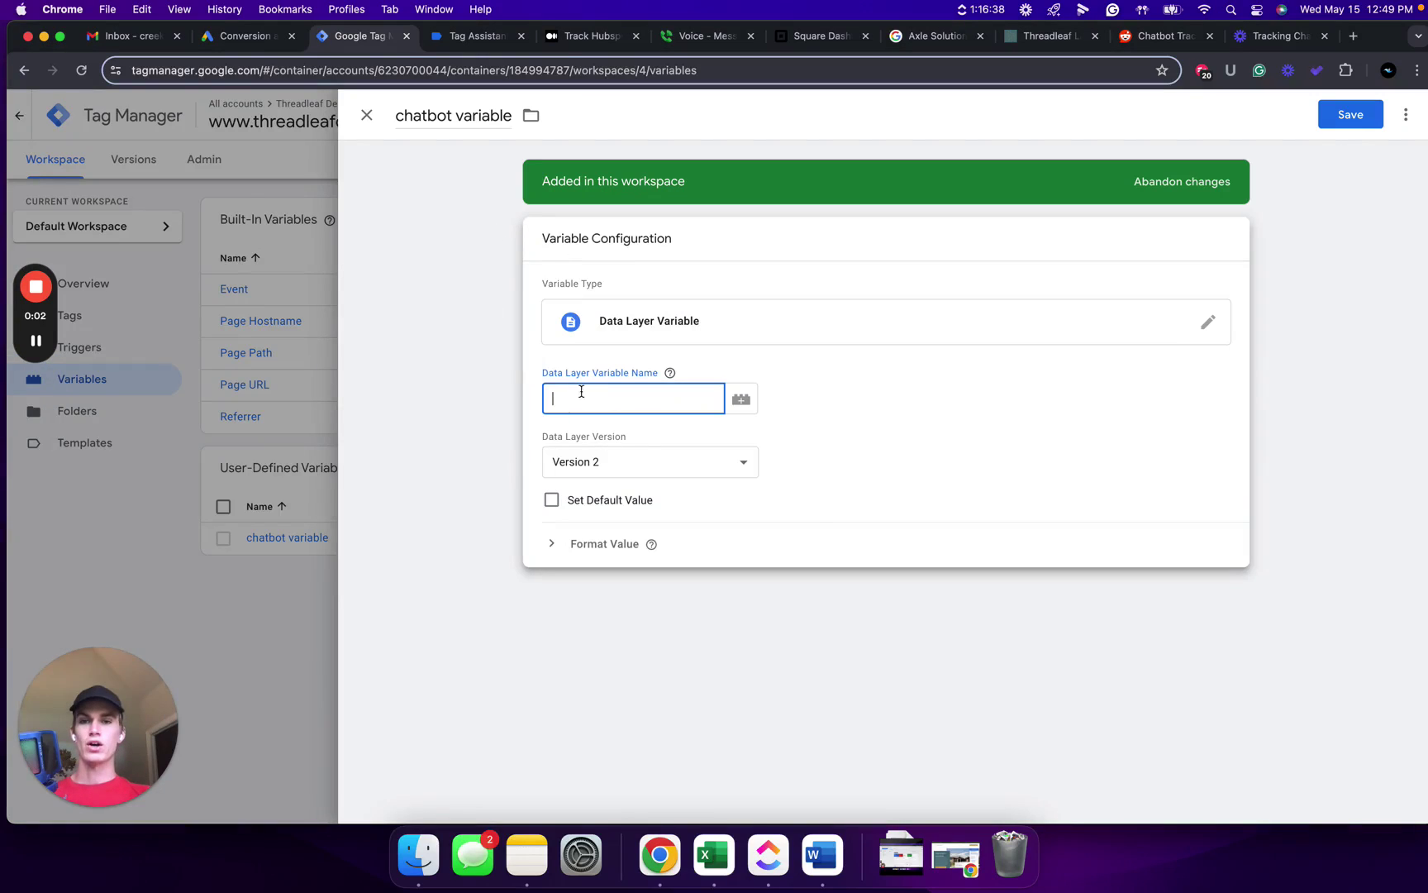
{"action": "left_click", "coordinate": [479, 35]}
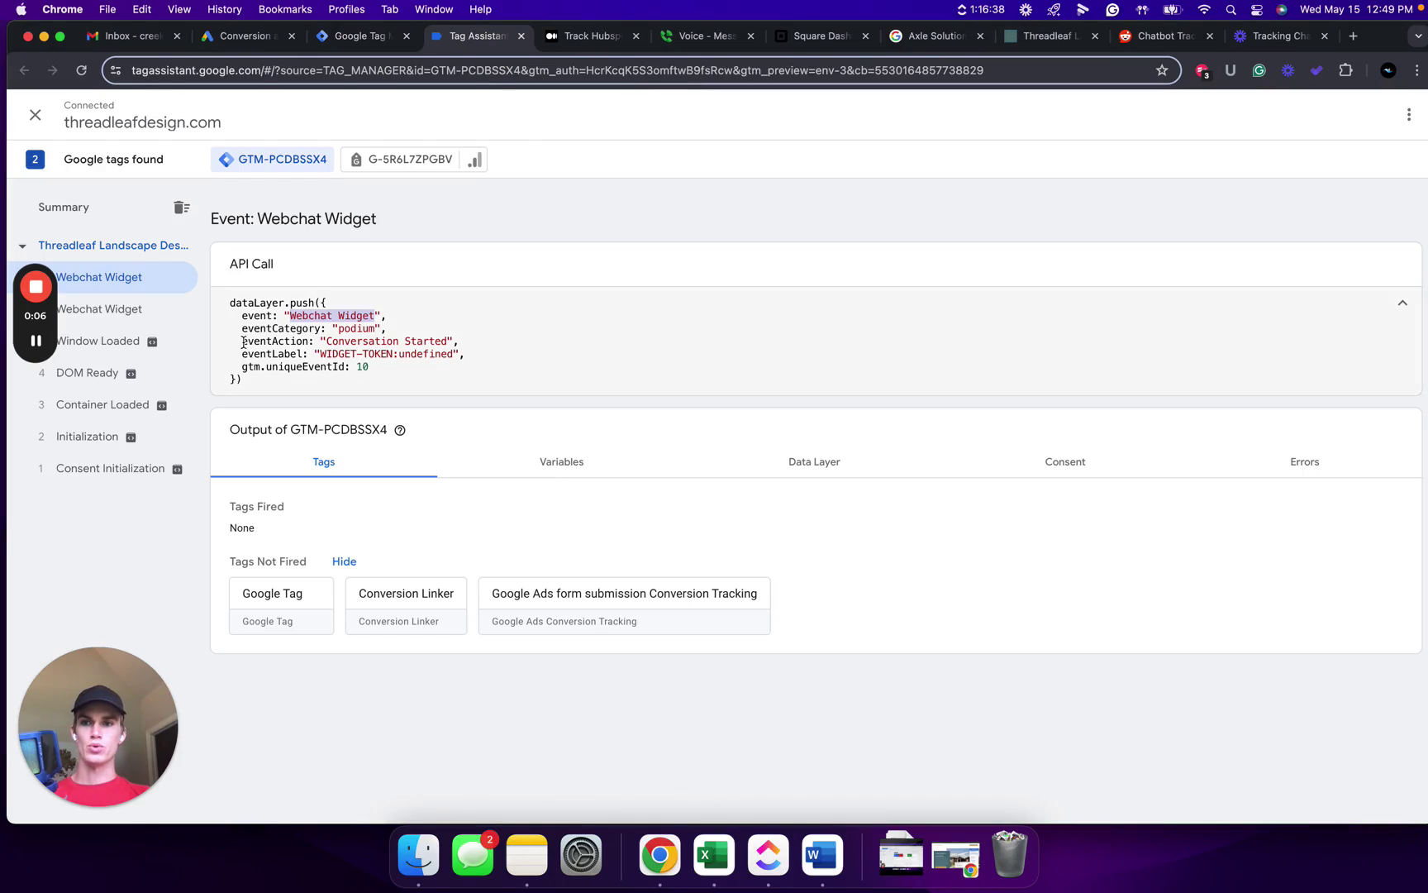
{"action": "left_click_drag", "start_coordinate": [243, 342], "coordinate": [305, 341]}
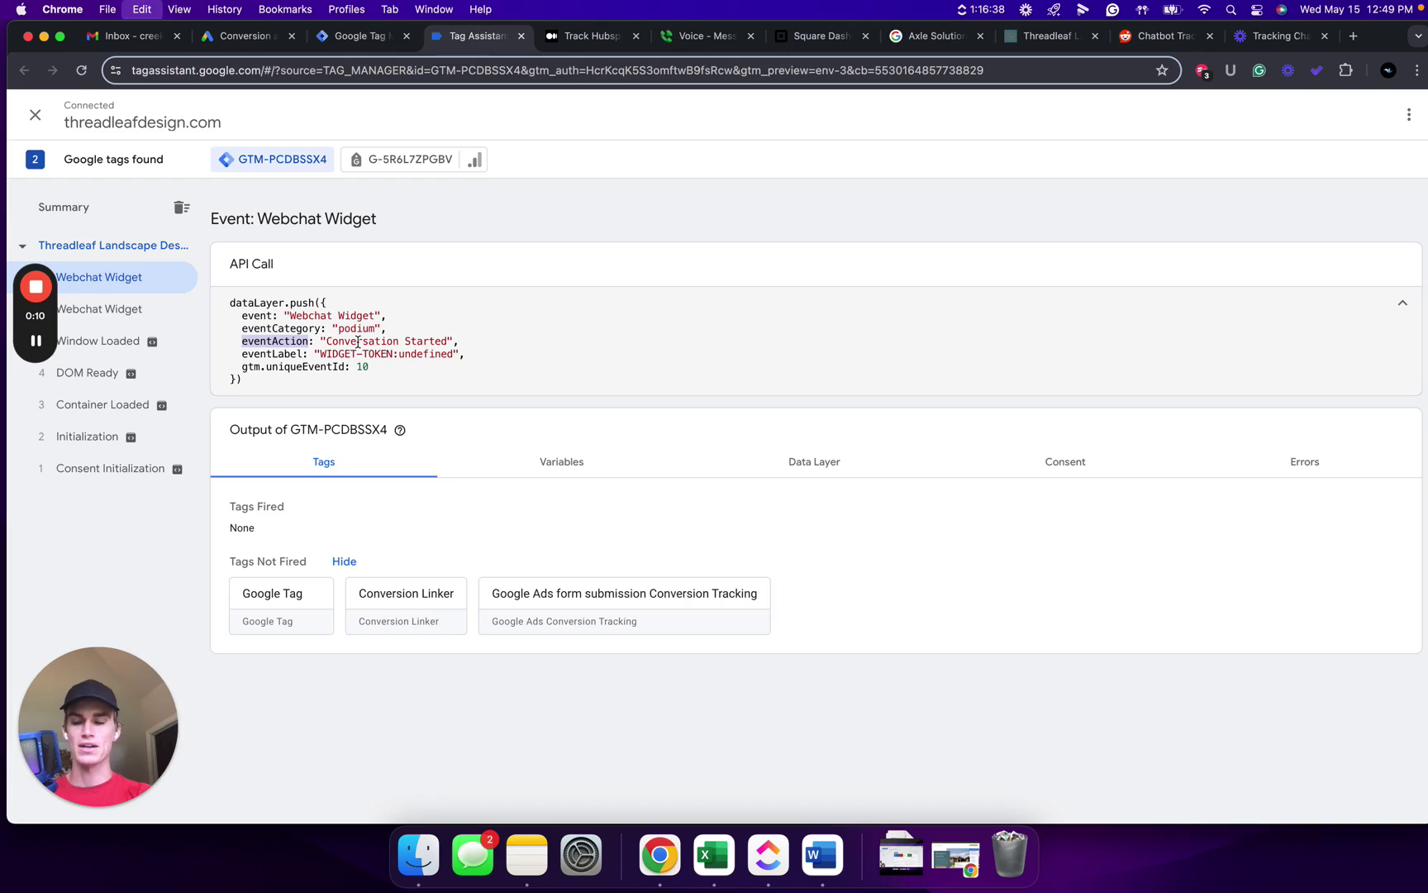
{"action": "left_click", "coordinate": [362, 42]}
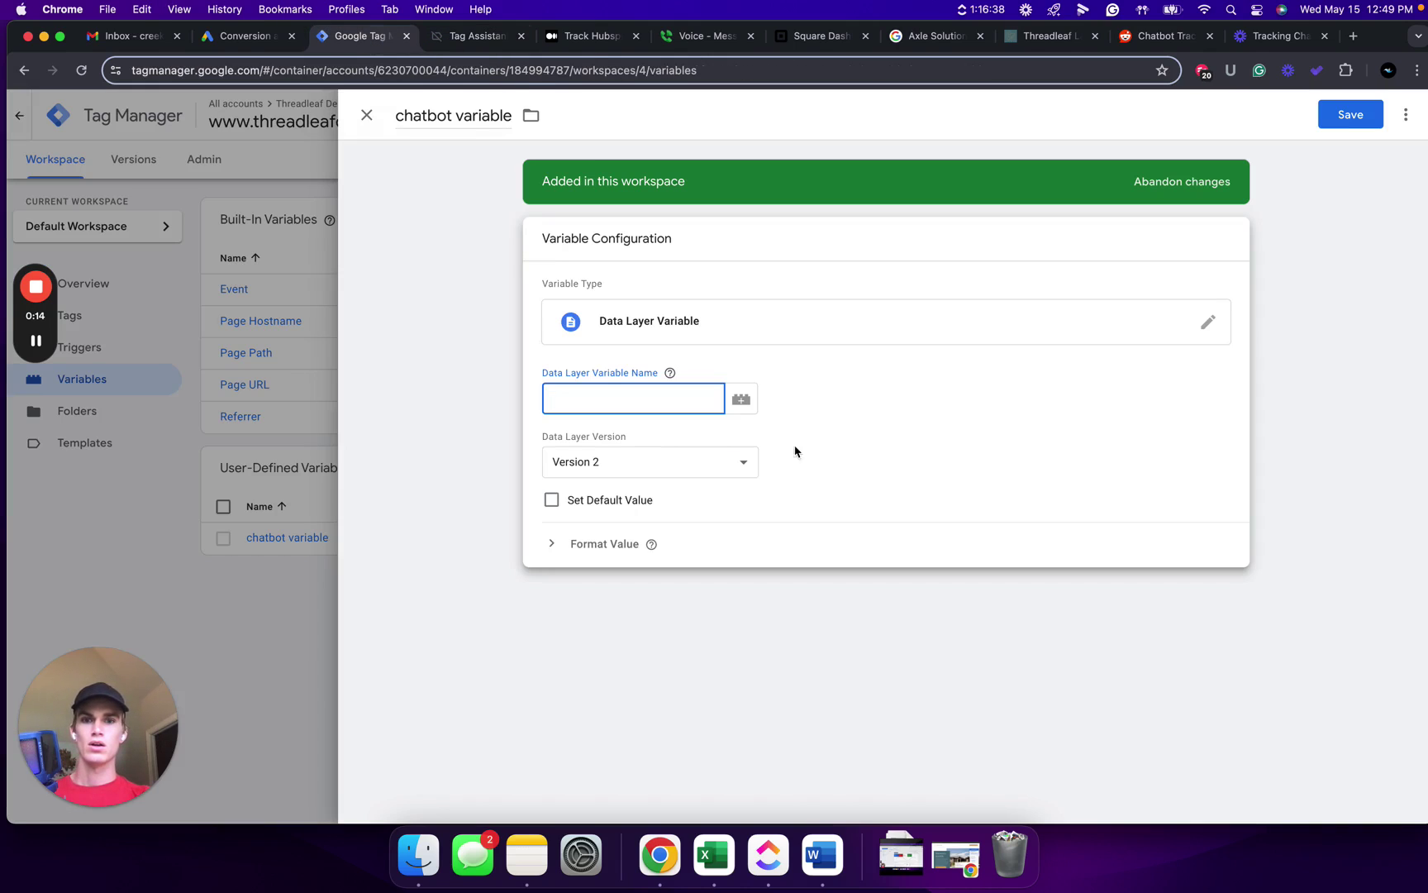
{"action": "type", "text": "eventAction"}
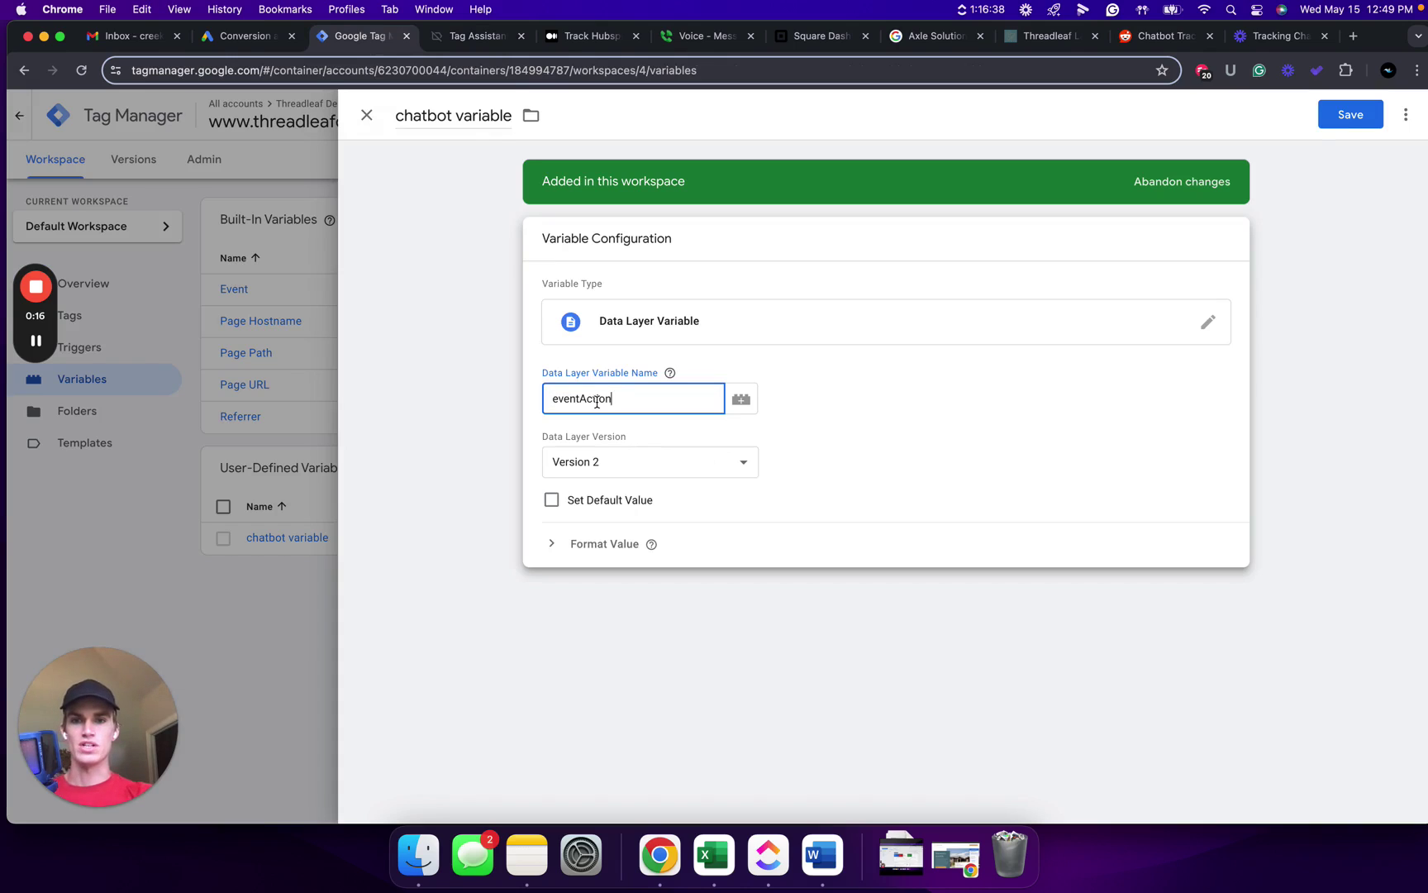
{"action": "left_click", "coordinate": [669, 373]}
{"action": "left_click", "coordinate": [1348, 116]}
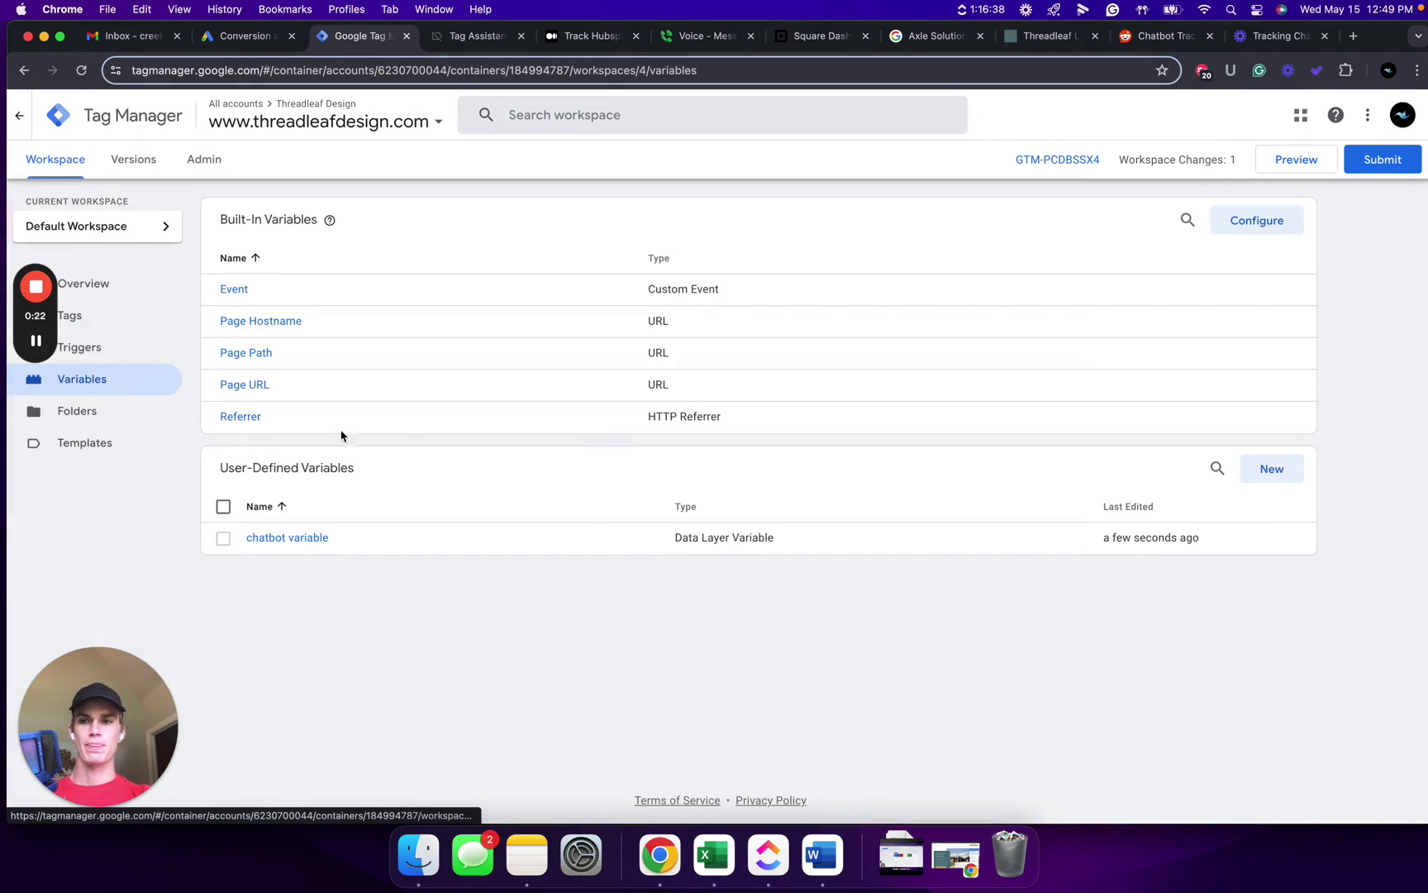
Step: Create a Custom Event trigger with event name 'Webchat Widget' copied from the debugger
{"action": "left_click", "coordinate": [106, 353]}
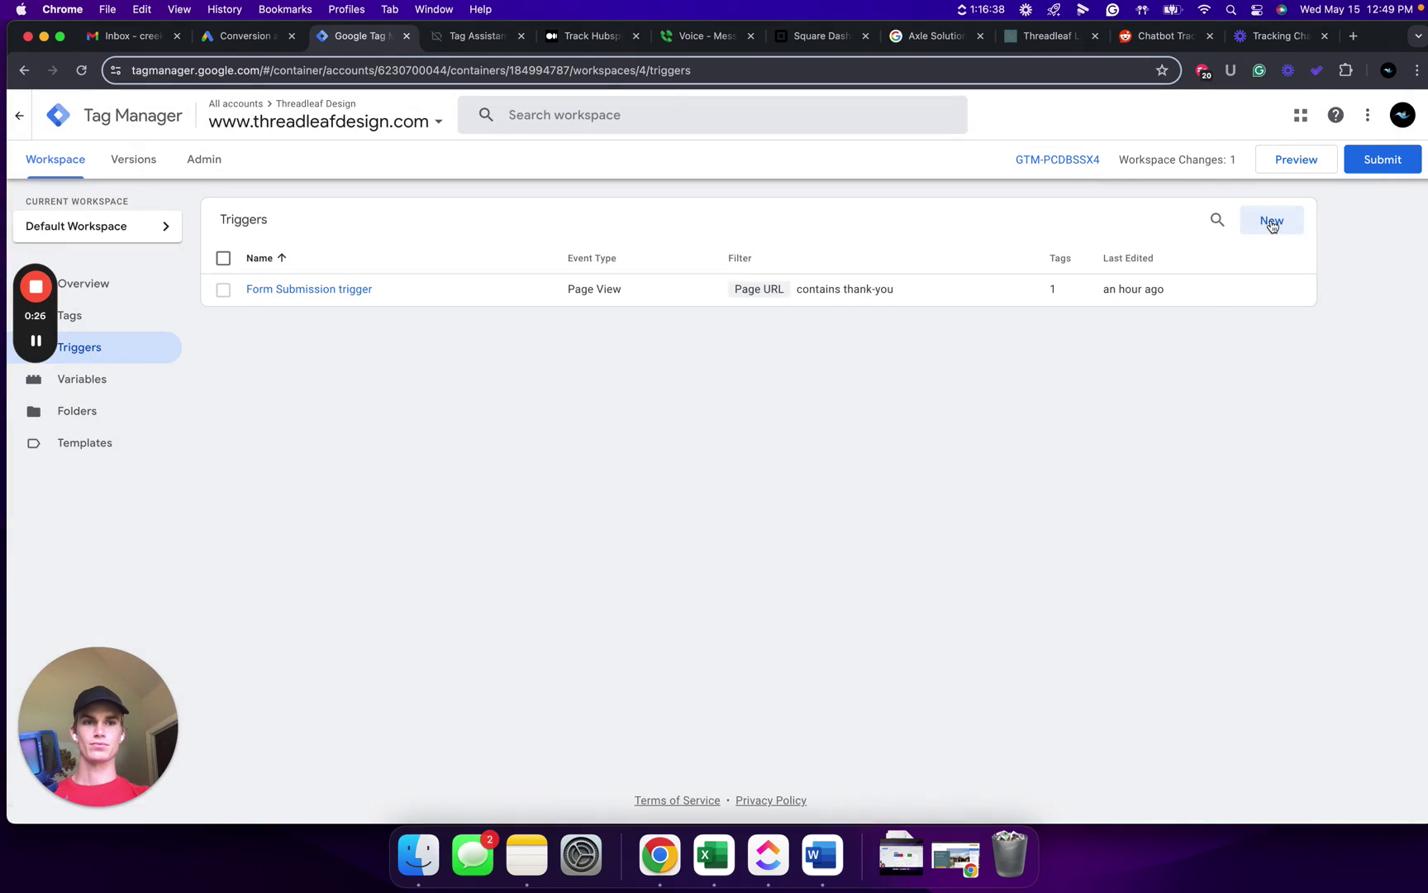
{"action": "left_click", "coordinate": [1273, 225]}
{"action": "left_click", "coordinate": [695, 265]}
{"action": "scroll", "coordinate": [1100, 561], "scroll_direction": "down", "scroll_amount": 3}
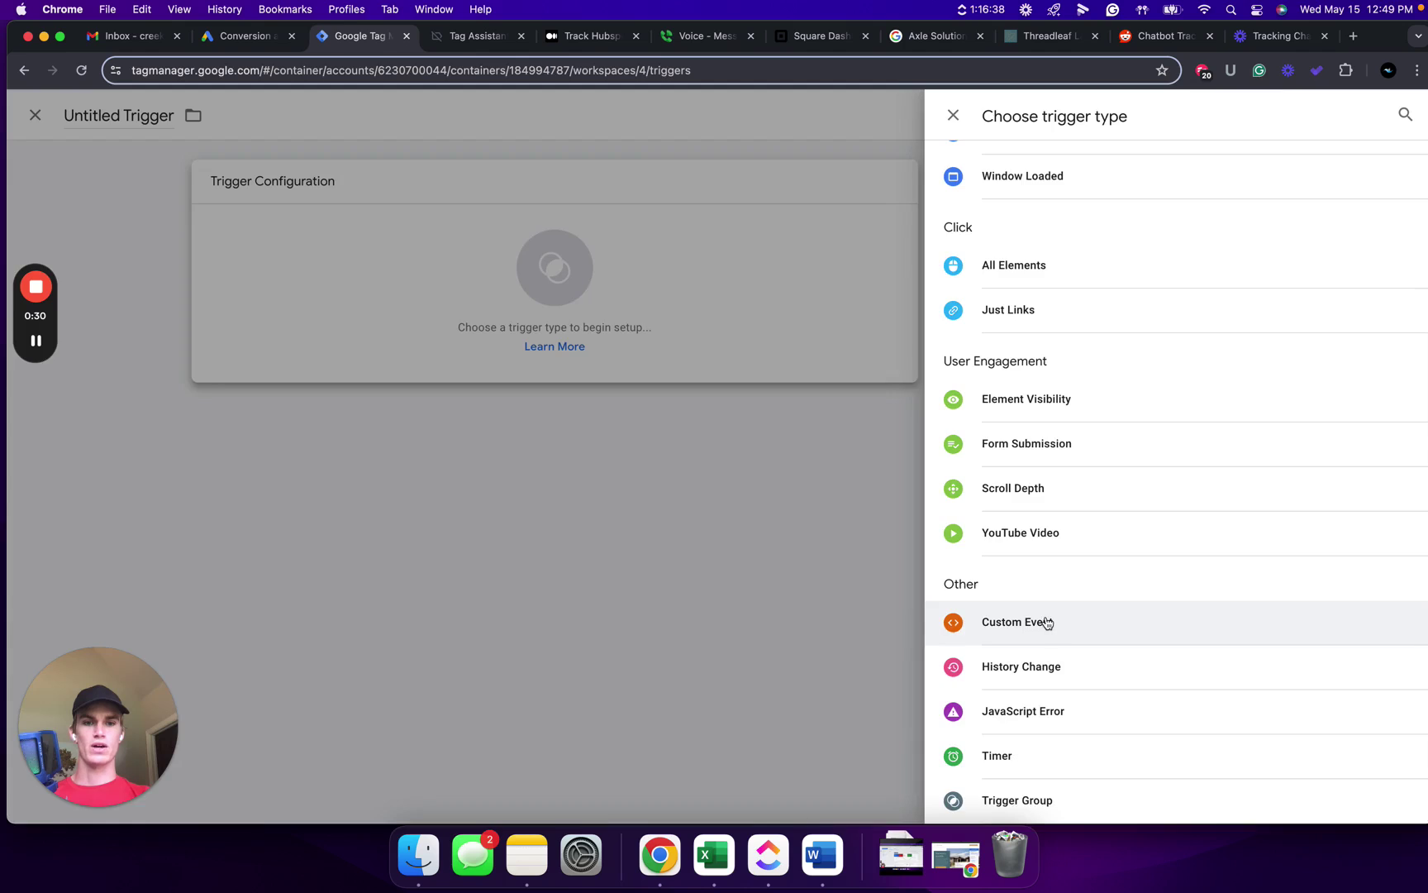
{"action": "left_click", "coordinate": [1043, 620]}
{"action": "left_click", "coordinate": [620, 338]}
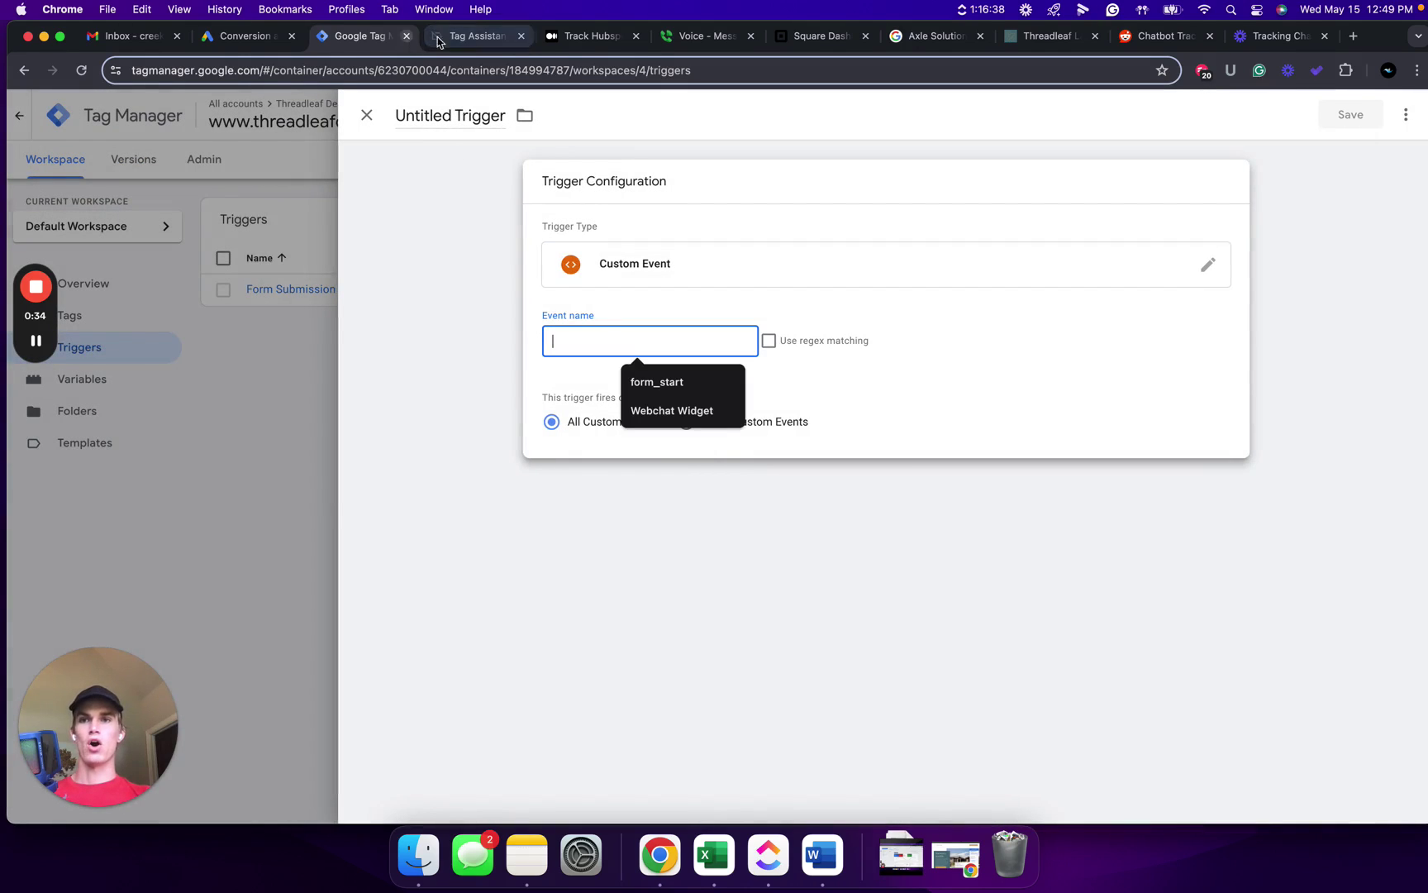
{"action": "left_click", "coordinate": [488, 38]}
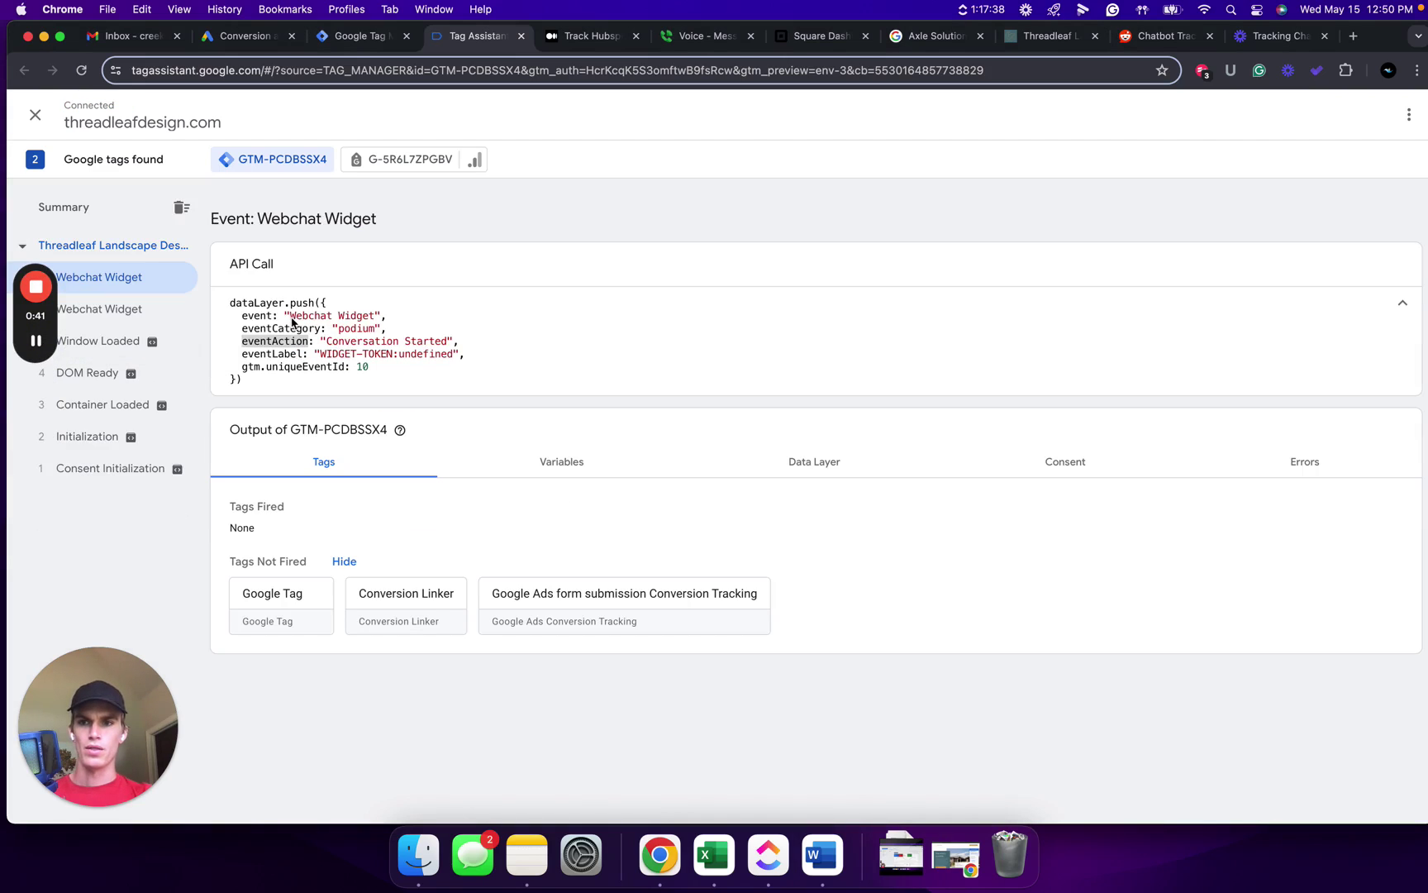
{"action": "left_click_drag", "start_coordinate": [290, 316], "coordinate": [374, 364]}
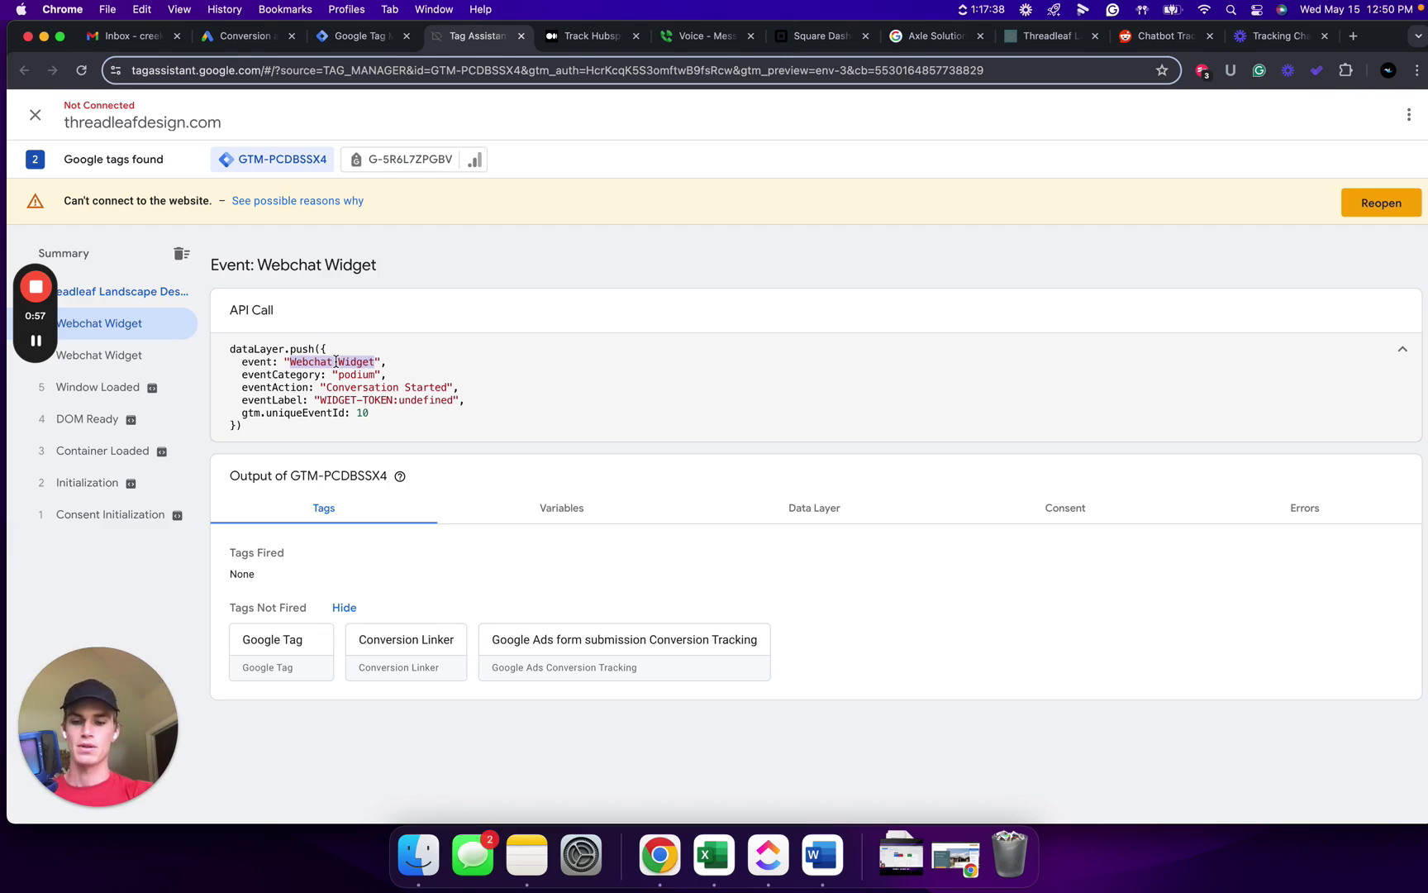
{"action": "left_click", "coordinate": [347, 37]}
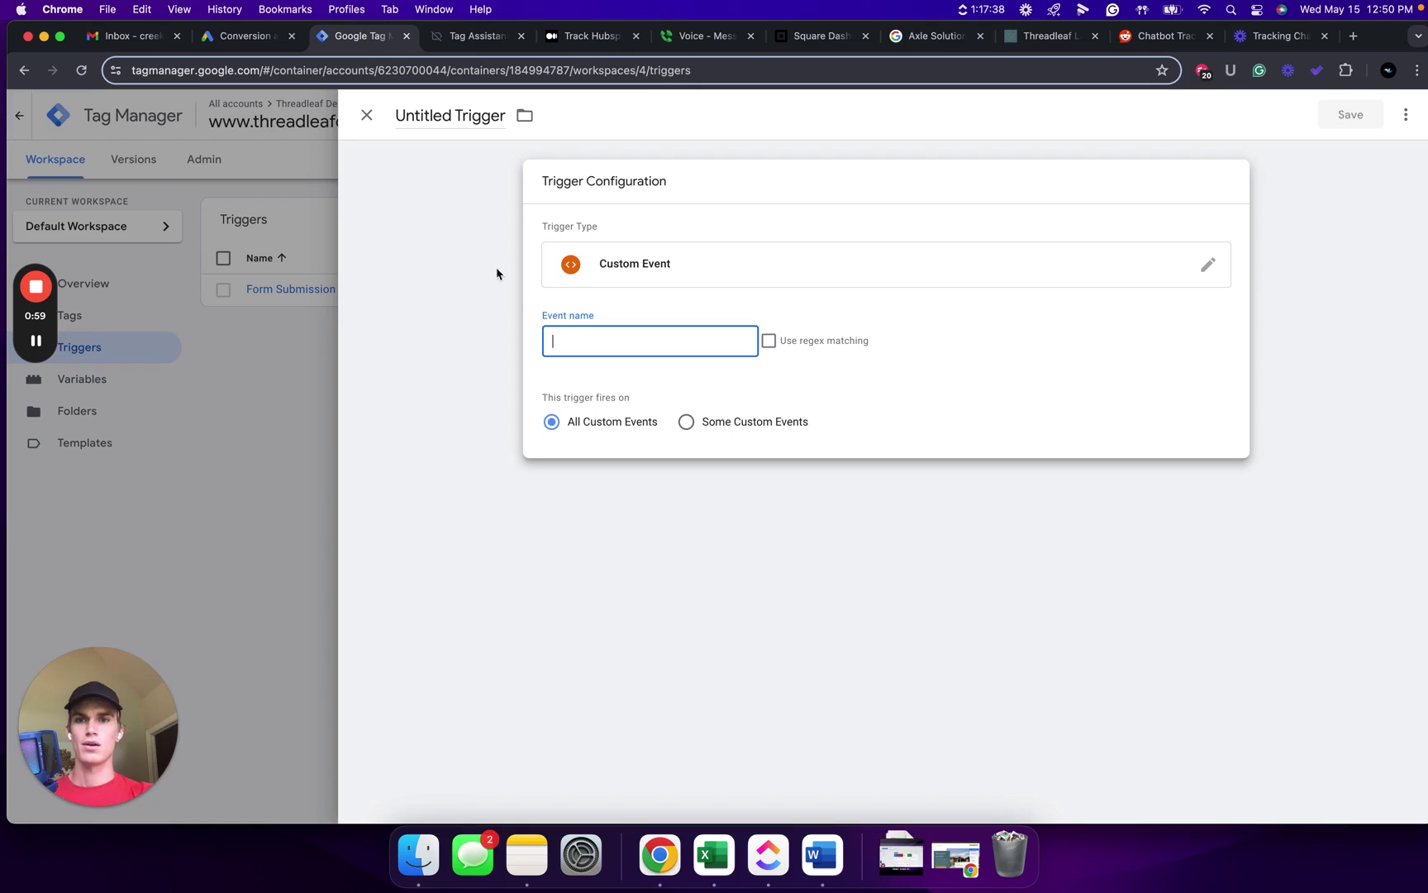
{"action": "type", "text": "Webchat Widget"}
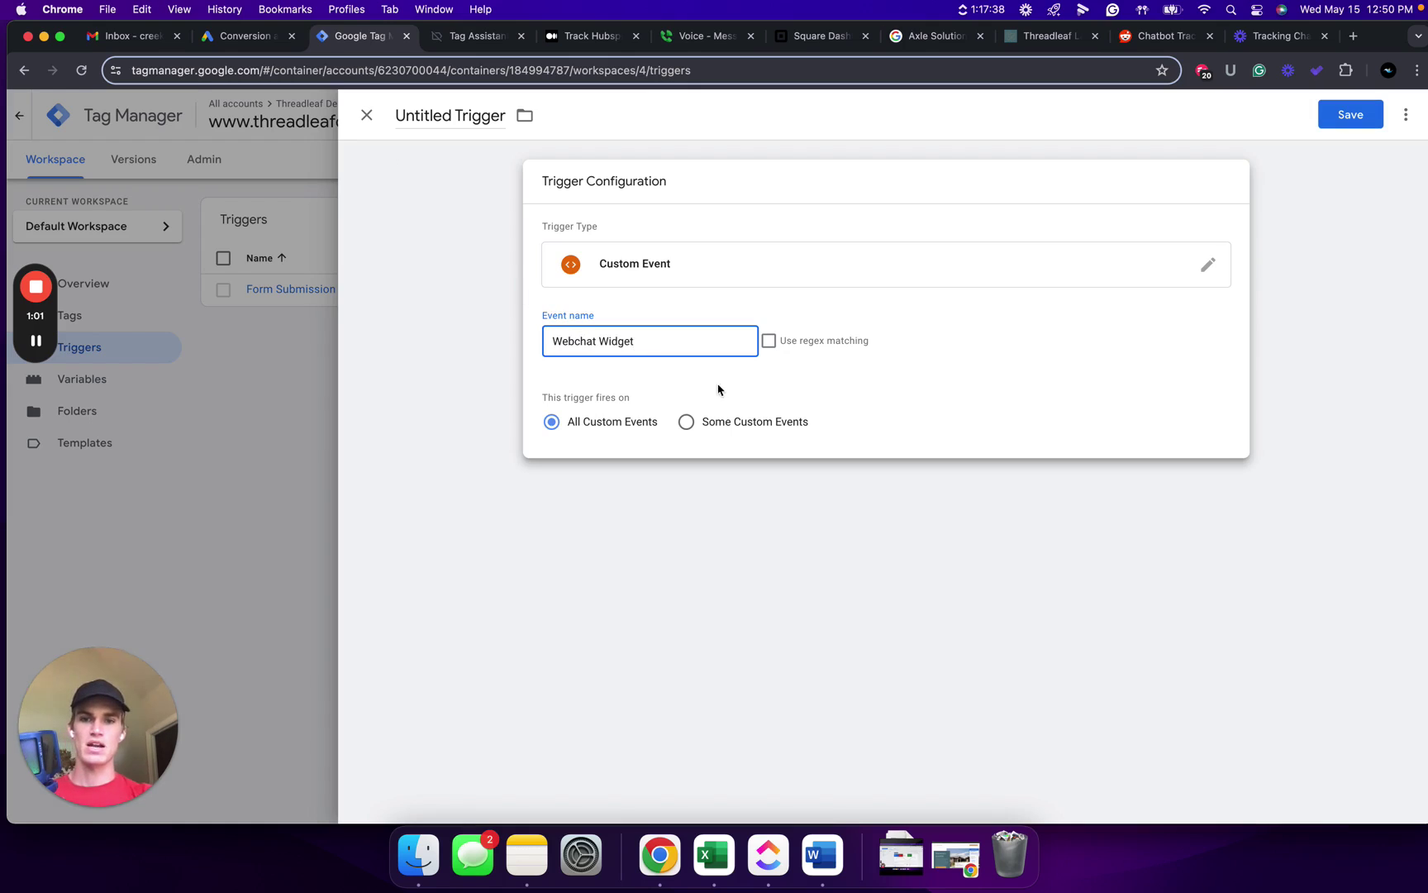
Step: Limit the trigger to some custom events where chatbot variable equals a value
{"action": "left_click", "coordinate": [687, 422]}
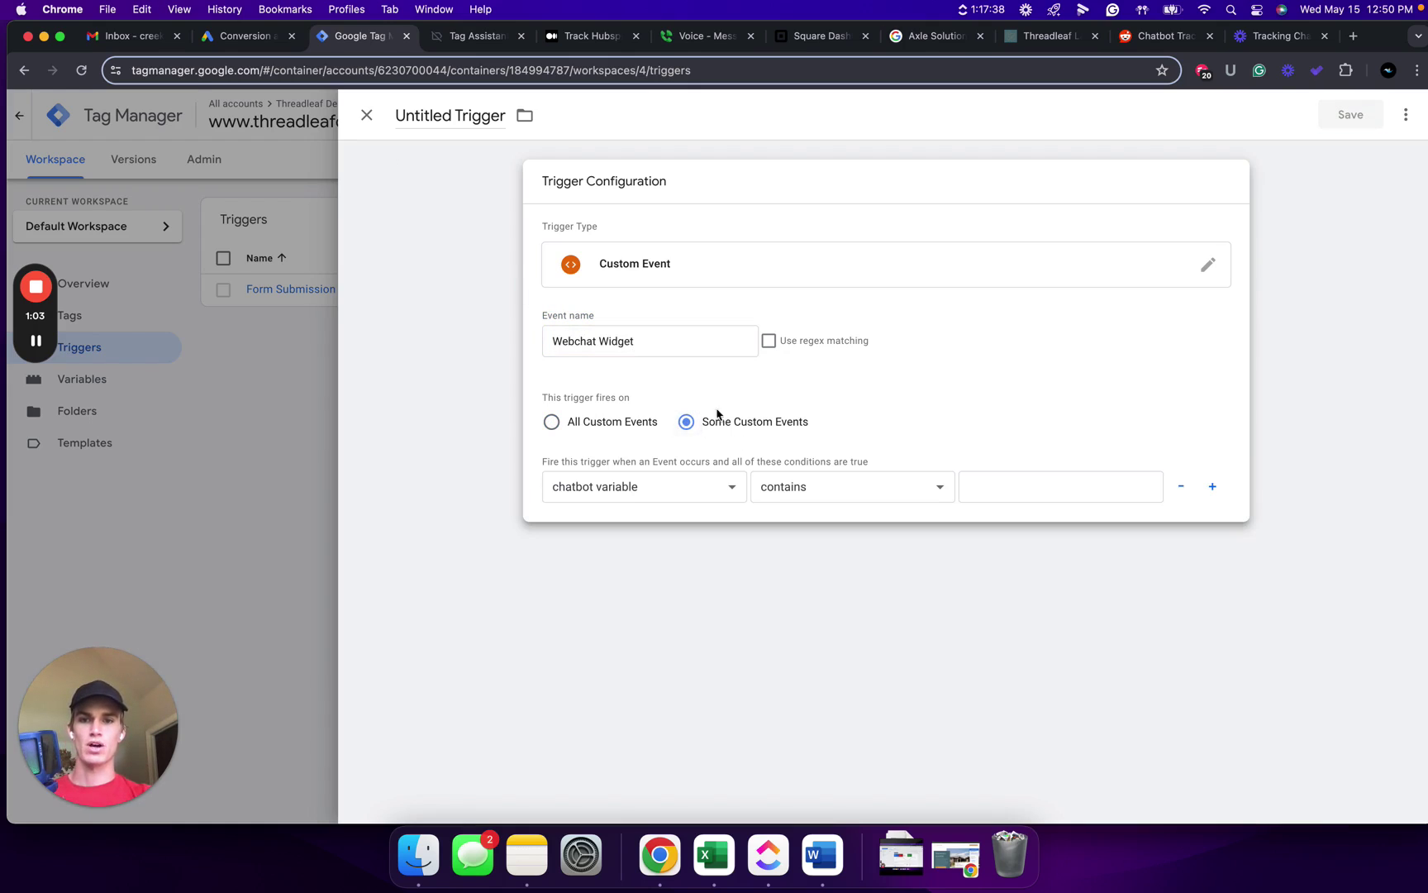
{"action": "left_click", "coordinate": [728, 491]}
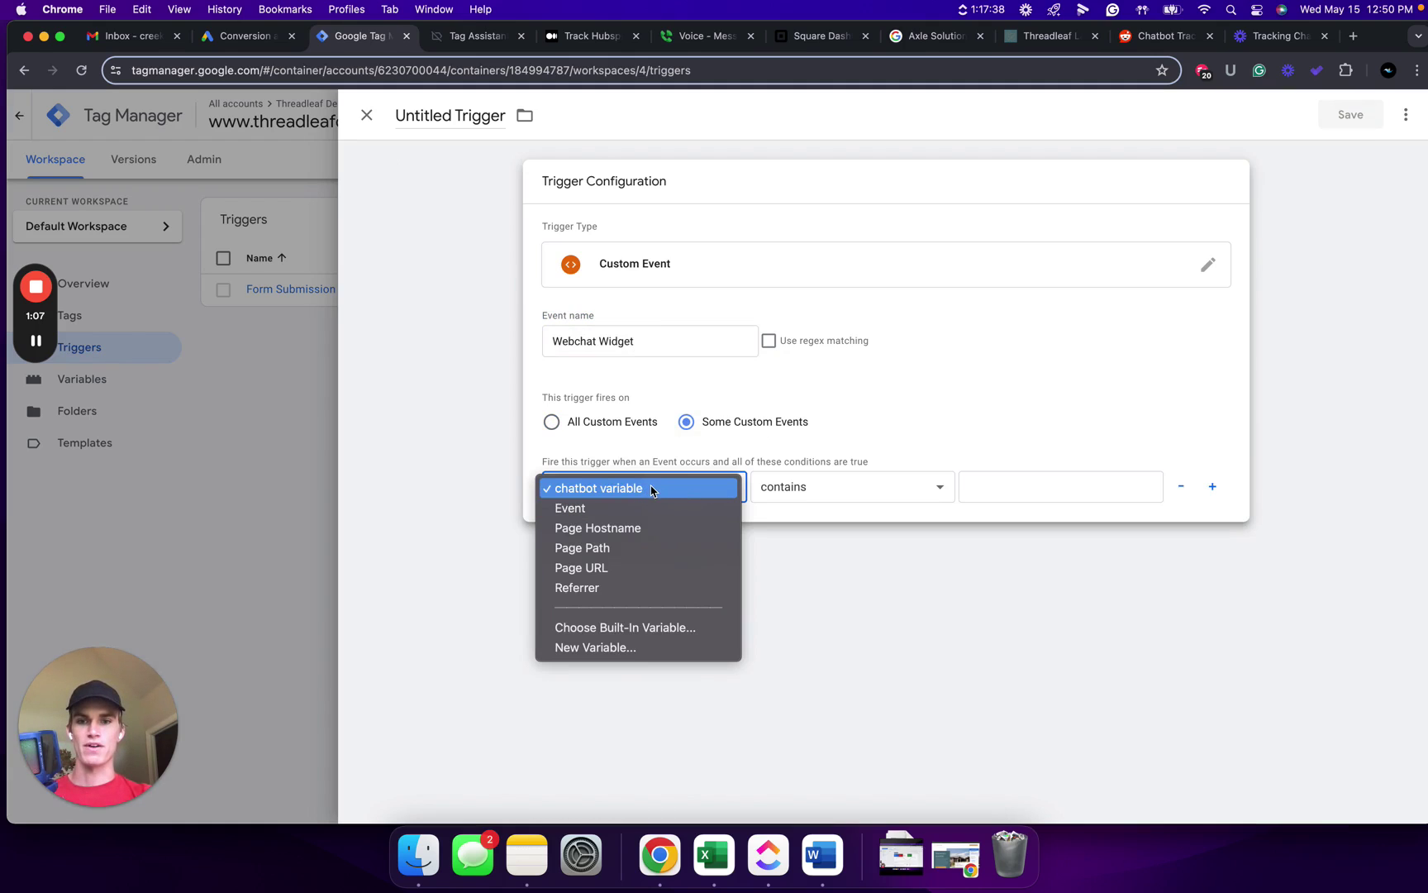
{"action": "left_click", "coordinate": [649, 488]}
{"action": "left_click", "coordinate": [840, 491]}
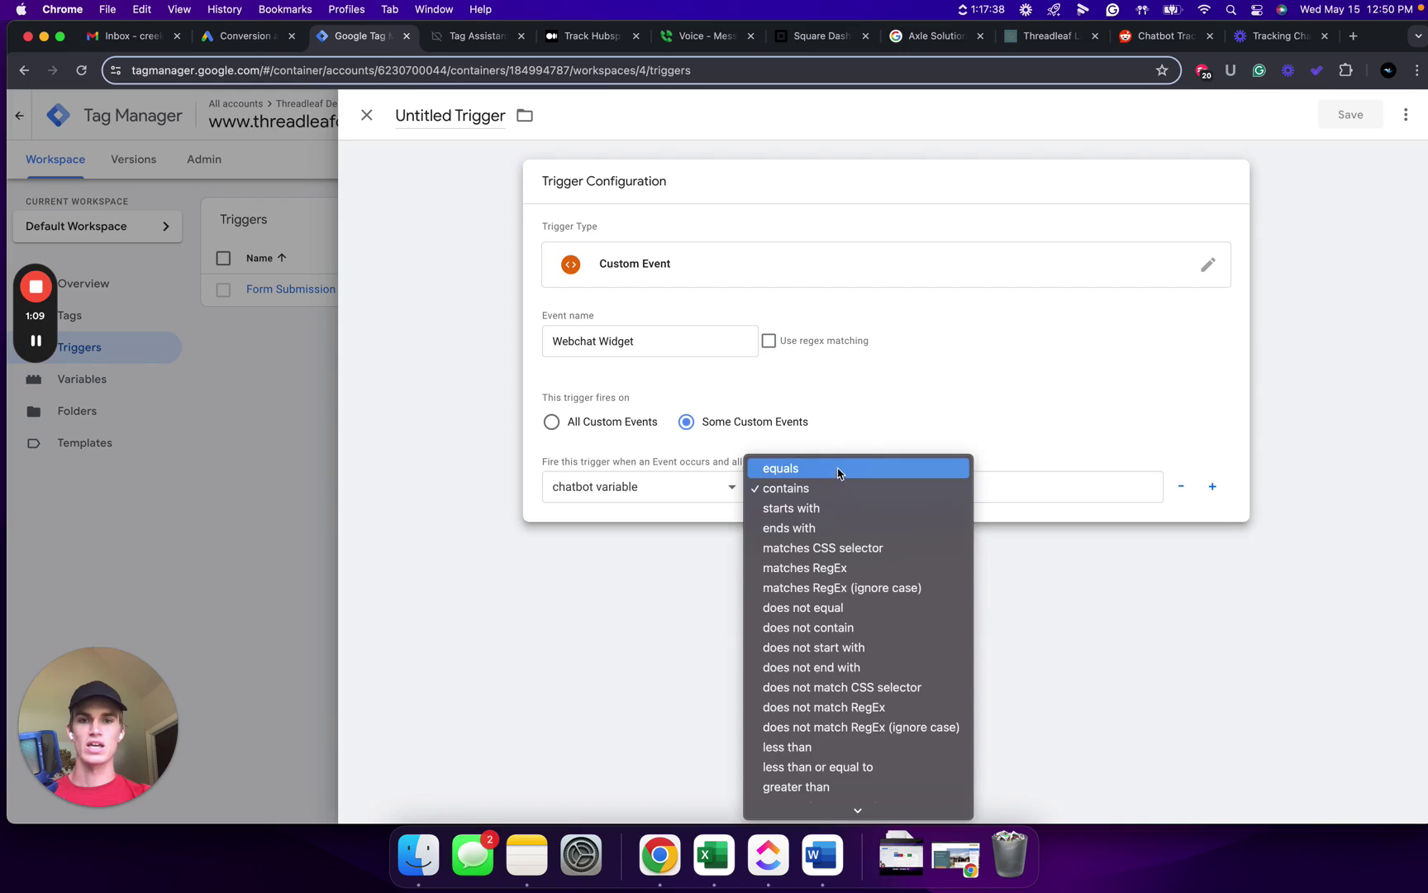
{"action": "left_click", "coordinate": [893, 468]}
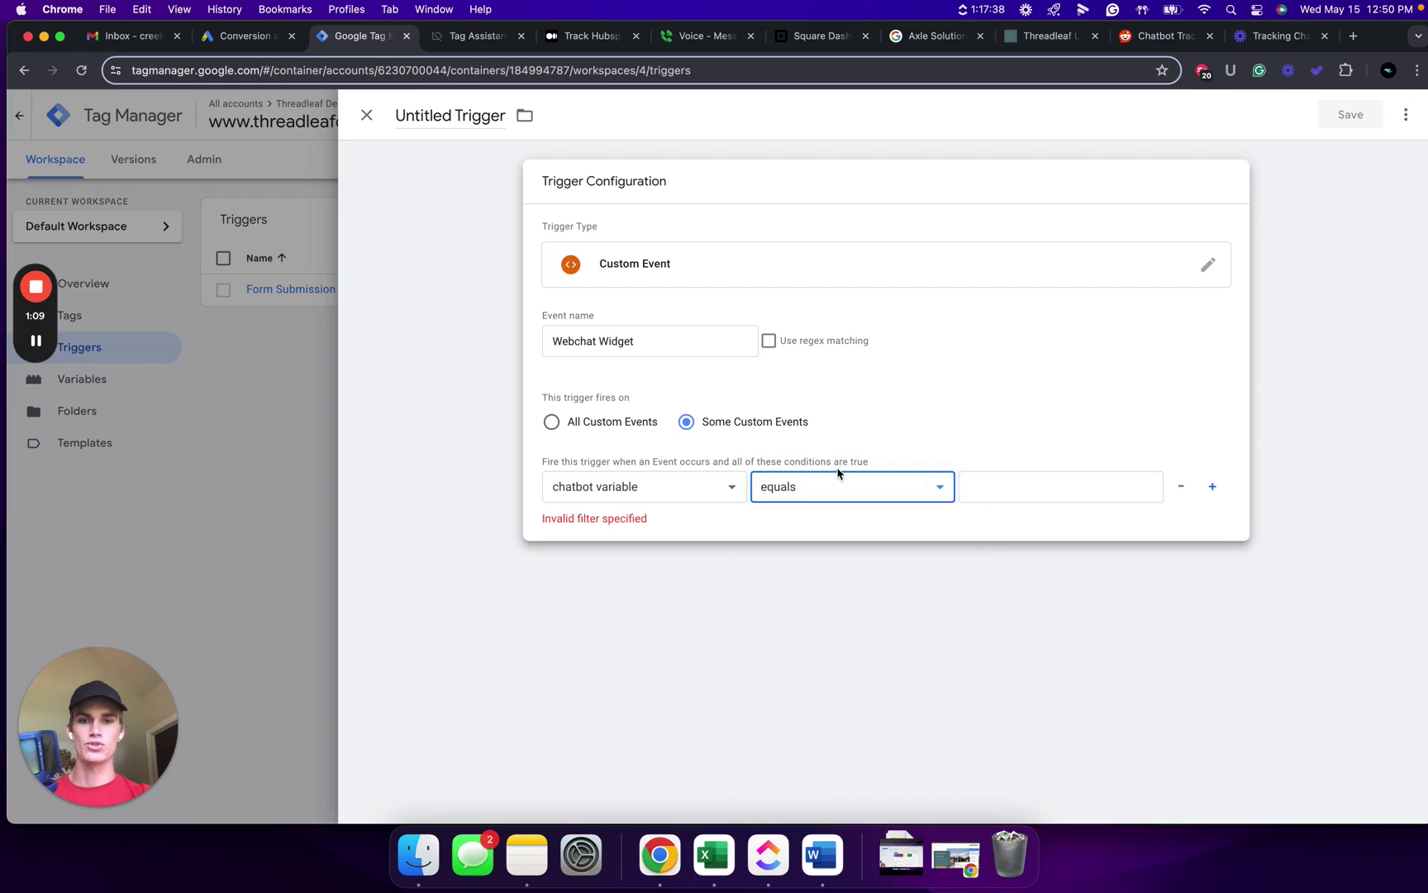
Step: Copy 'Conversation Started' from the Webchat Widget event data in Tag Assistant
{"action": "left_click", "coordinate": [467, 38]}
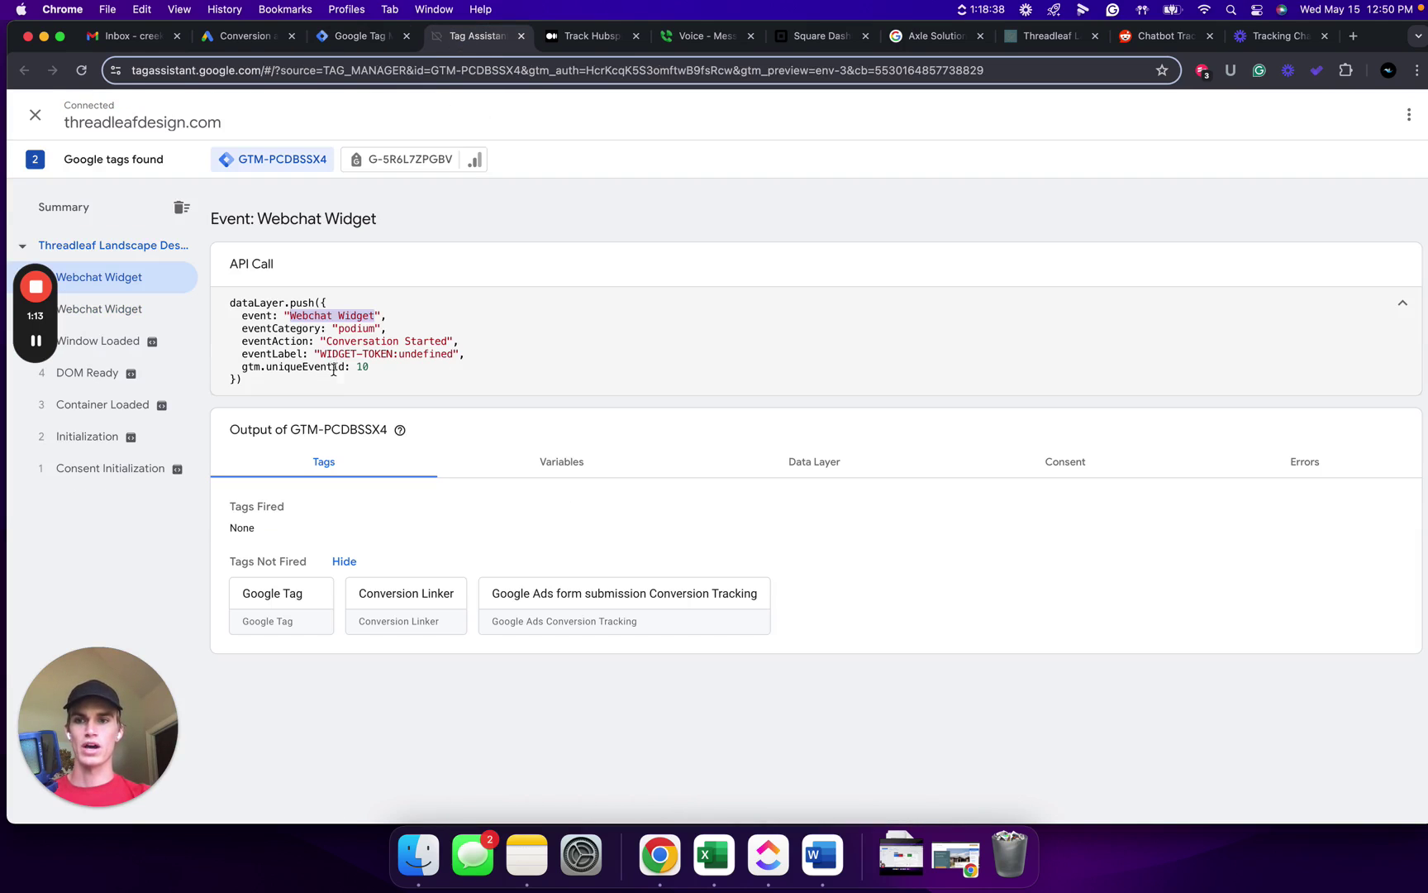
{"action": "left_click_drag", "start_coordinate": [328, 341], "coordinate": [445, 340]}
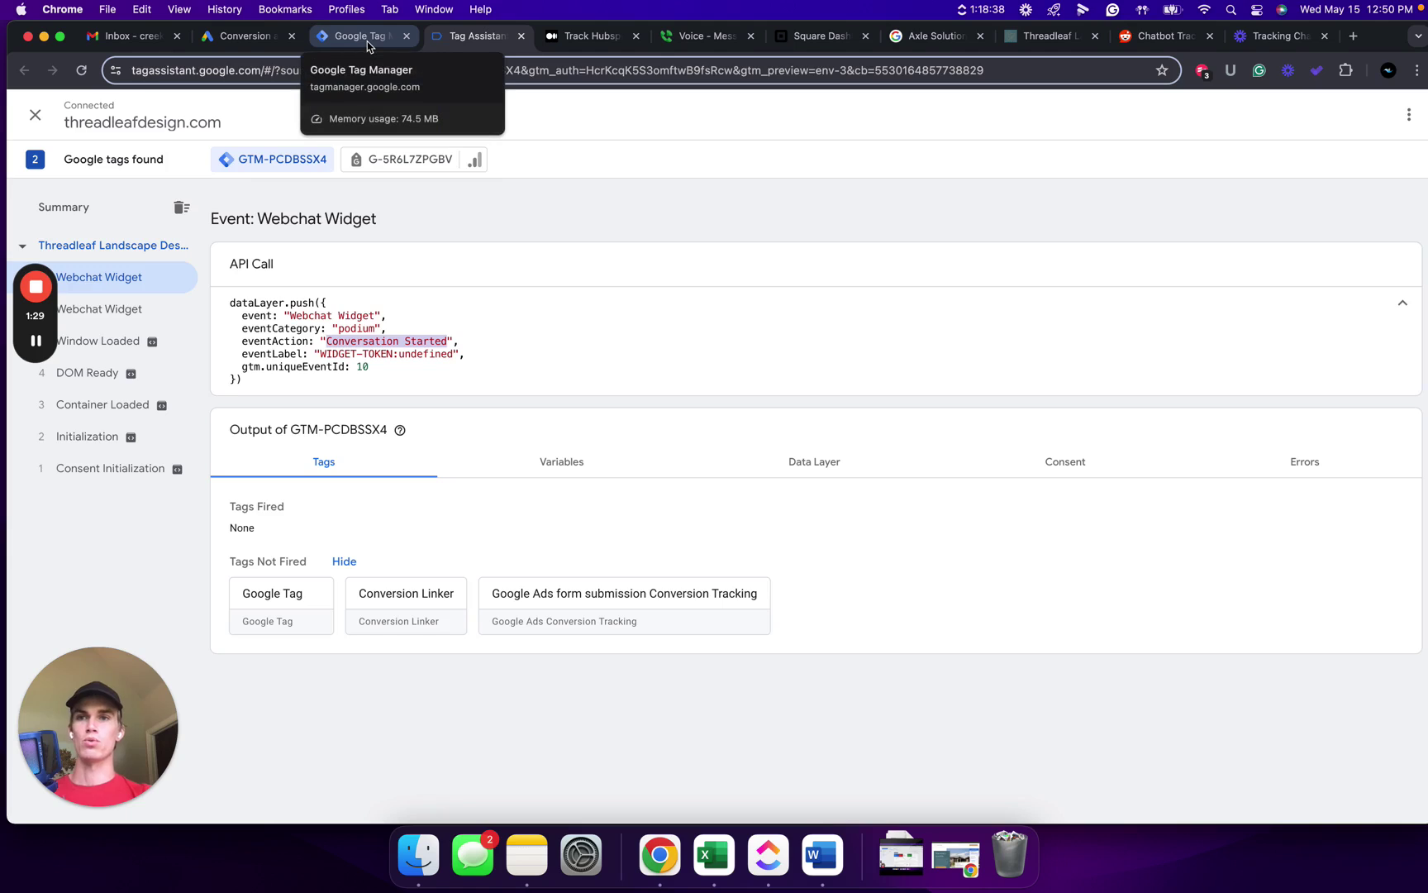
{"action": "left_click", "coordinate": [368, 46]}
Step: Set the condition value to 'Conversation Started' and save the trigger as 'chatbot trigger'
{"action": "left_click", "coordinate": [1045, 497]}
{"action": "type", "text": "Conversation Started"}
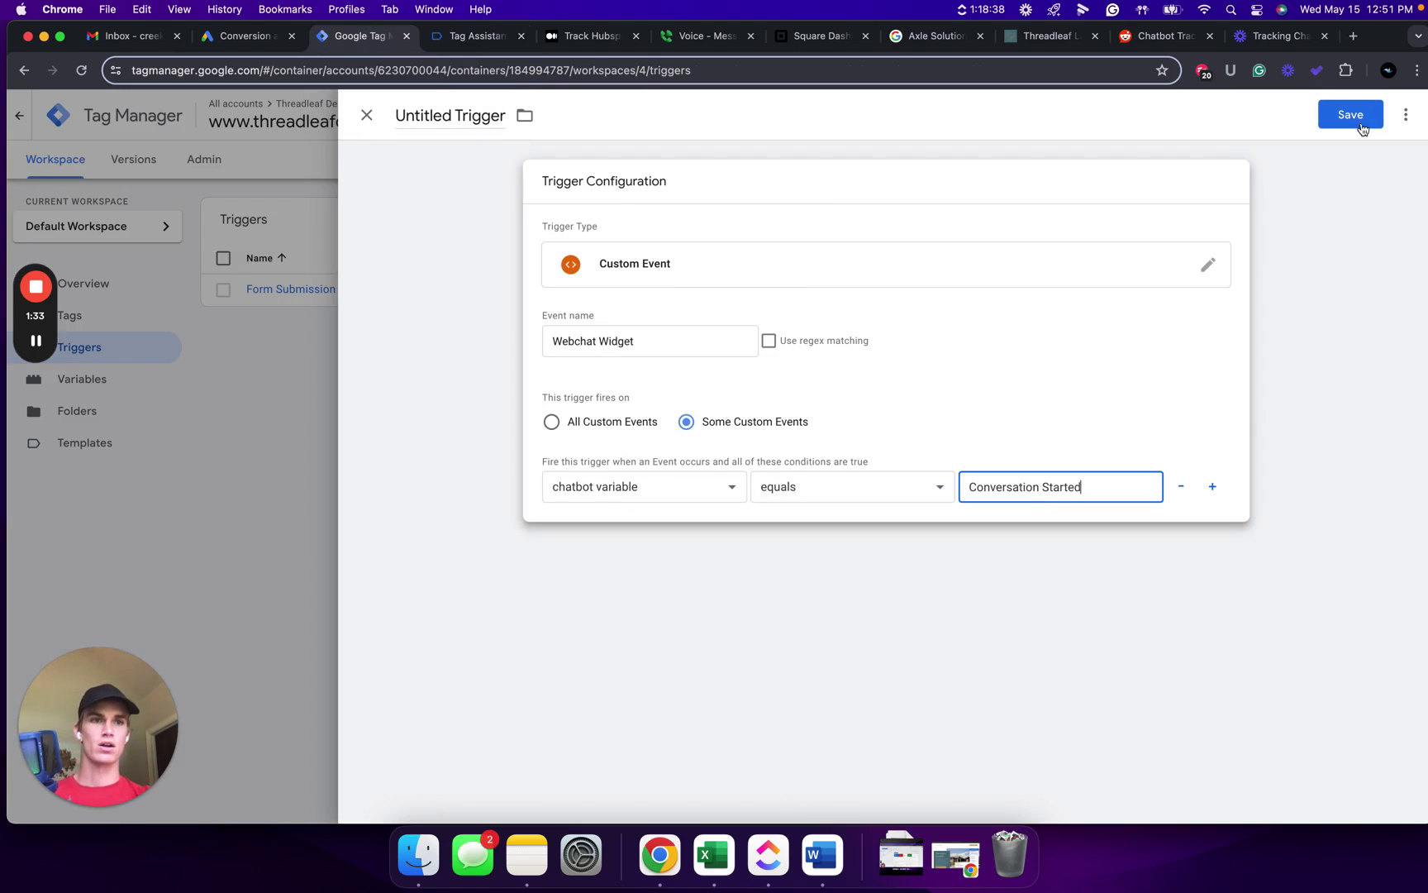
{"action": "left_click", "coordinate": [1360, 122]}
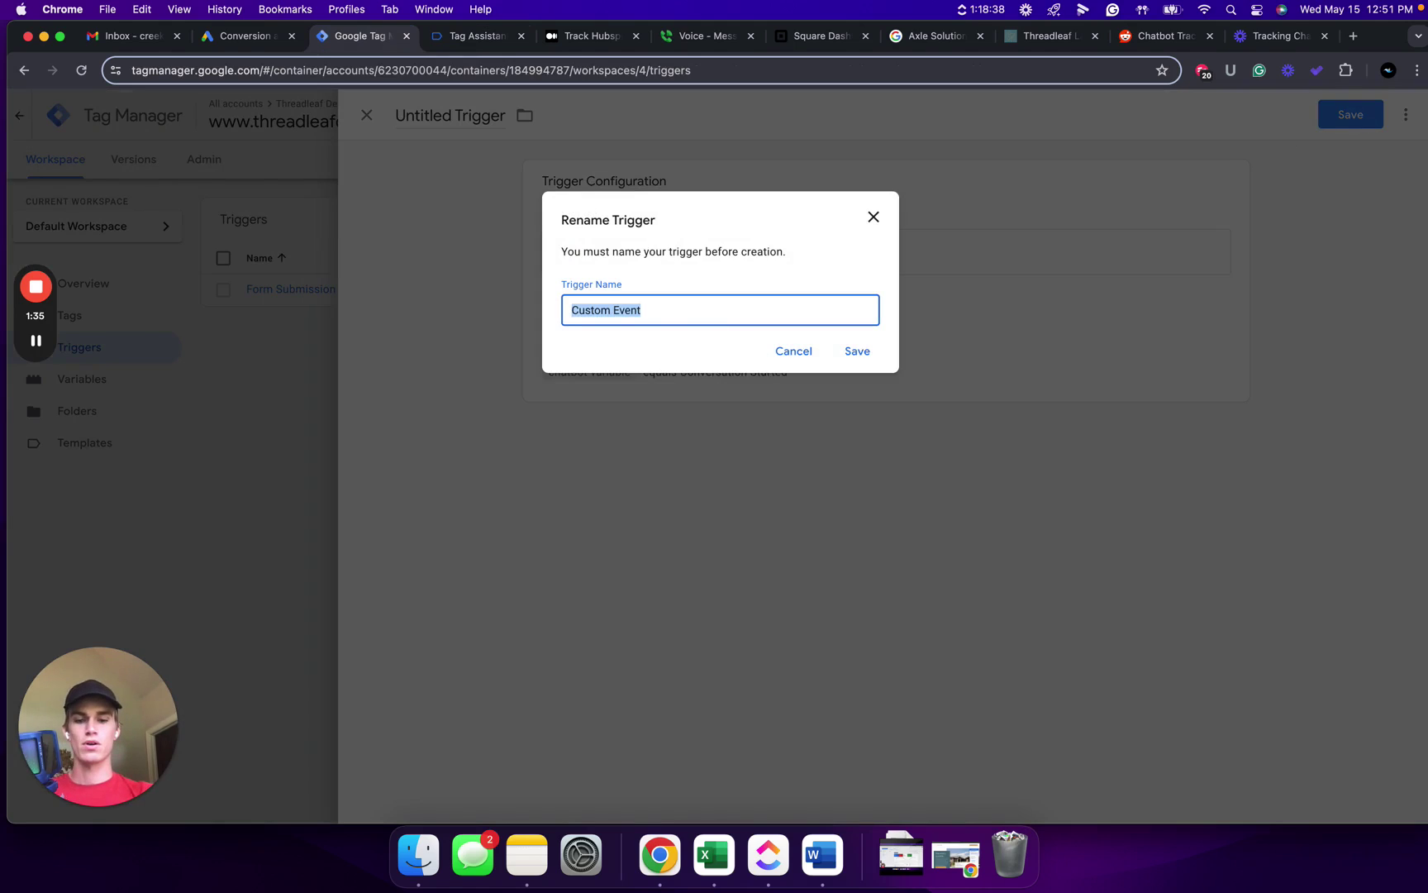
{"action": "key", "text": "BackSpace"}
{"action": "type", "text": "chatb"}
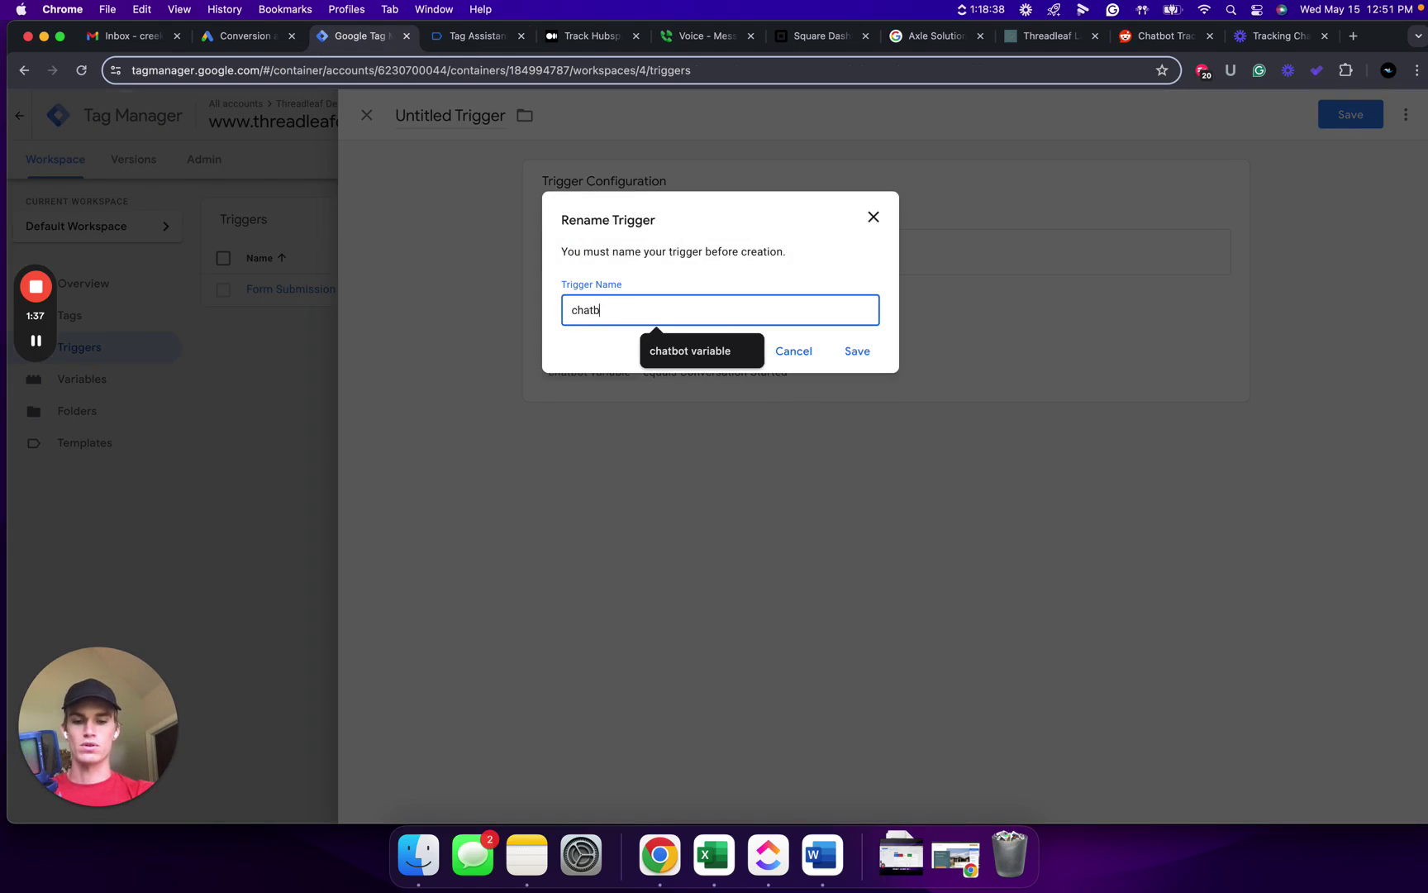
{"action": "type", "text": "ot trigger"}
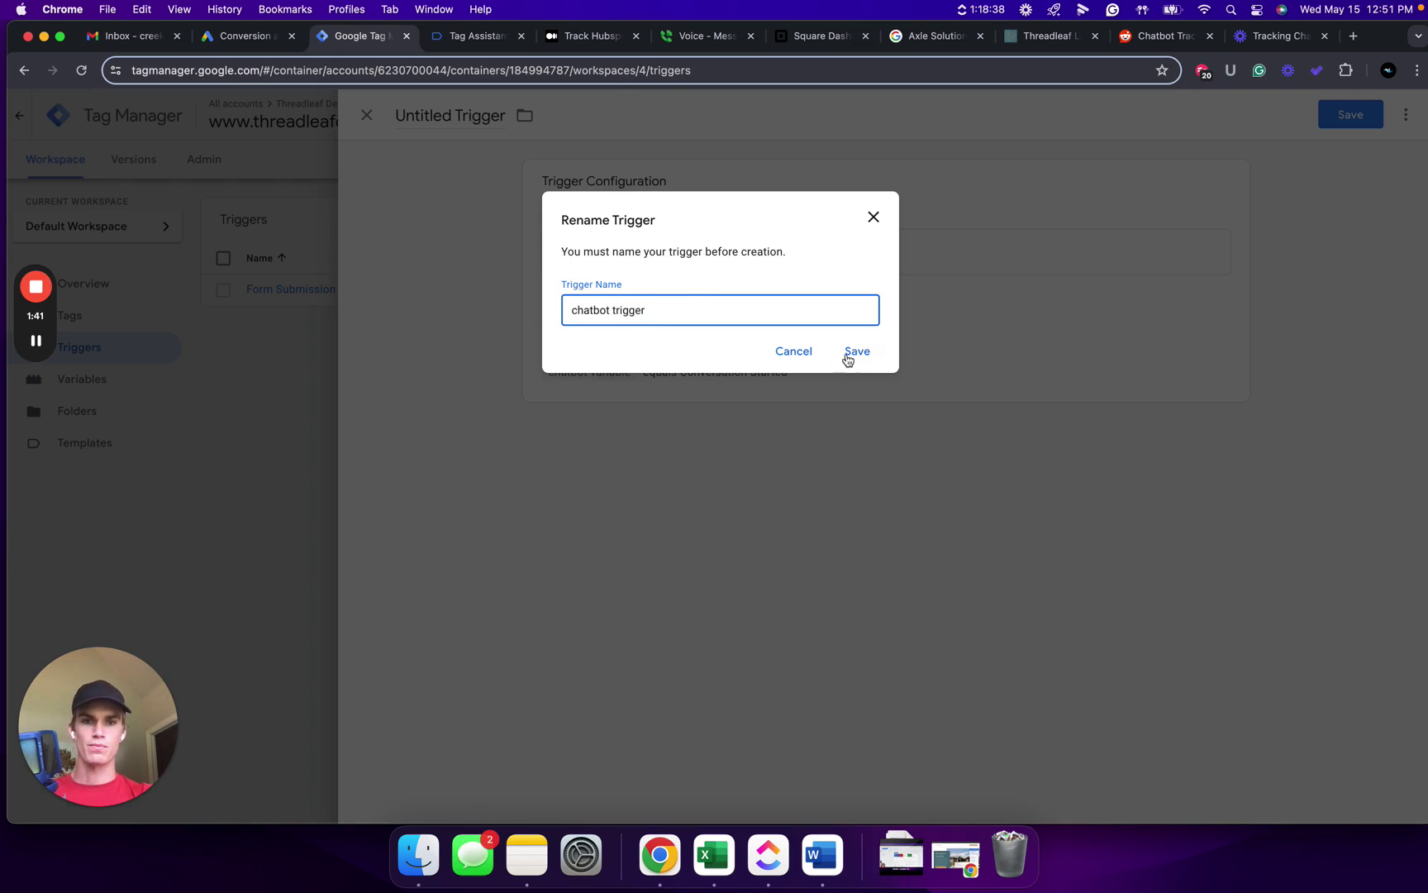
{"action": "left_click", "coordinate": [854, 352]}
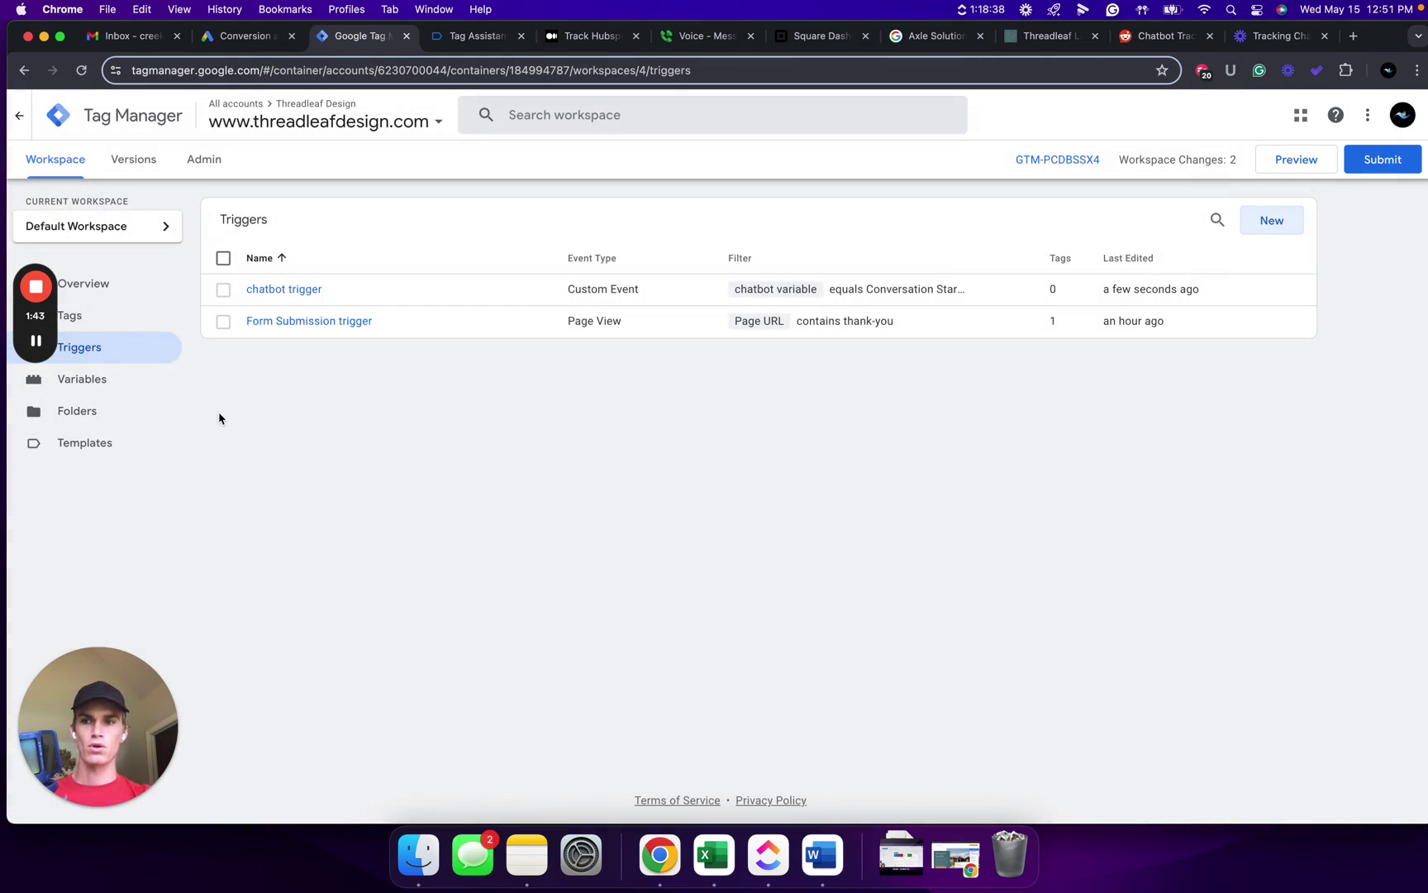
Step: Create a new tag of type Google Ads Conversion Tracking
{"action": "left_click", "coordinate": [129, 320]}
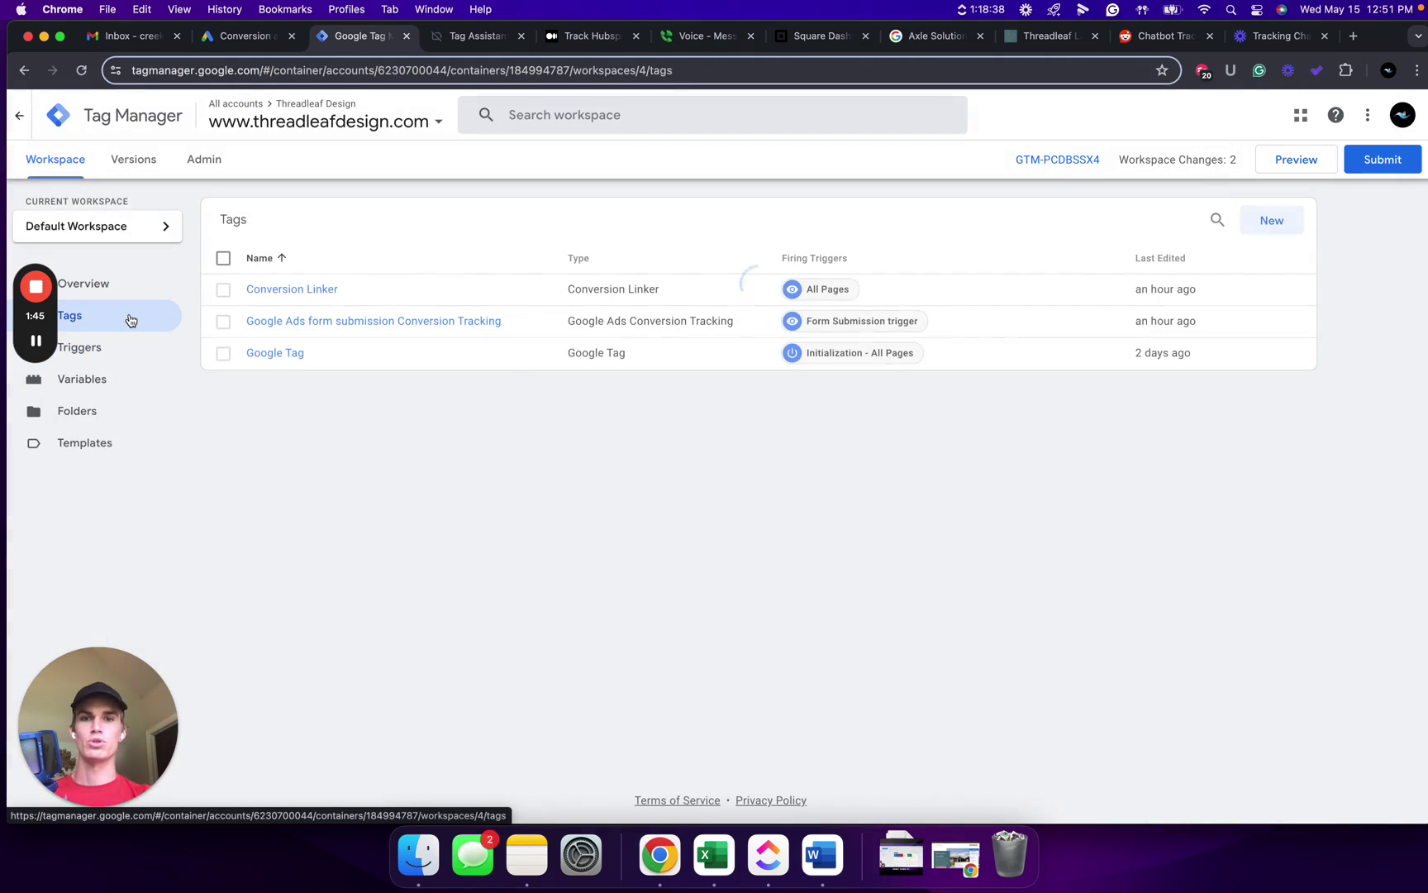
{"action": "left_click", "coordinate": [1272, 220]}
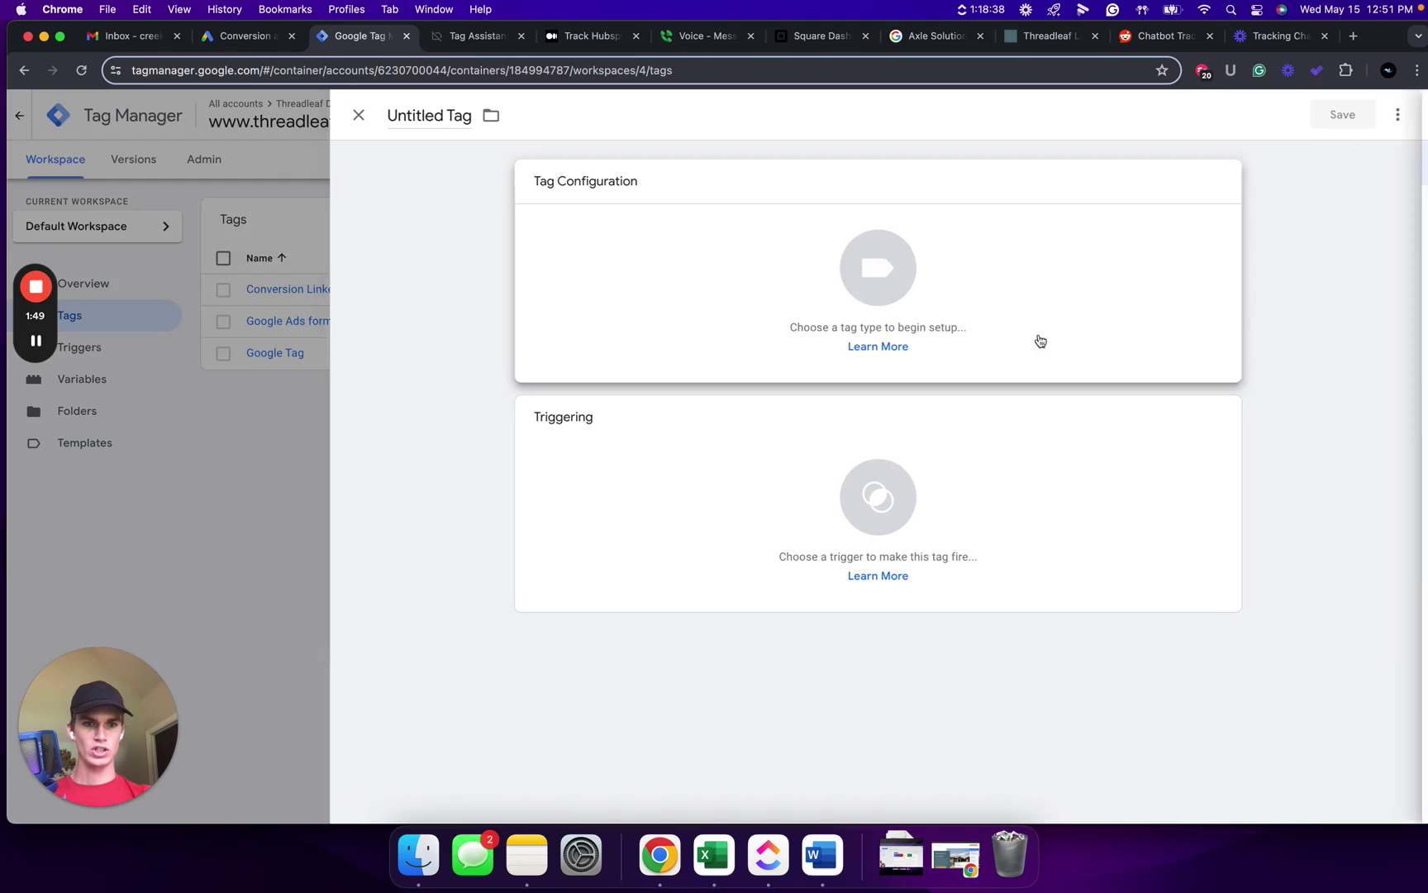
{"action": "left_click", "coordinate": [885, 258]}
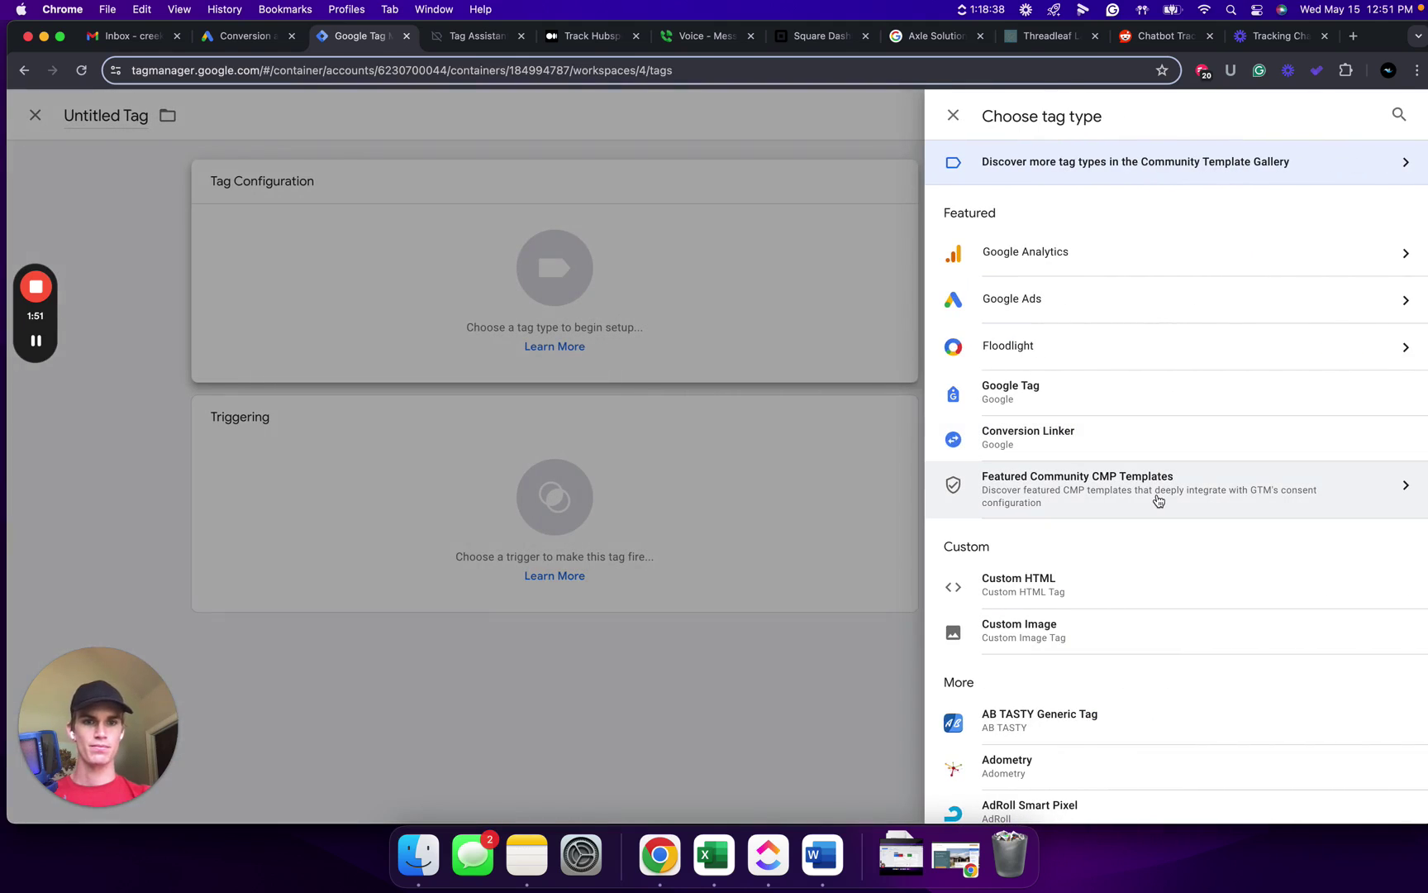
{"action": "left_click", "coordinate": [1097, 299]}
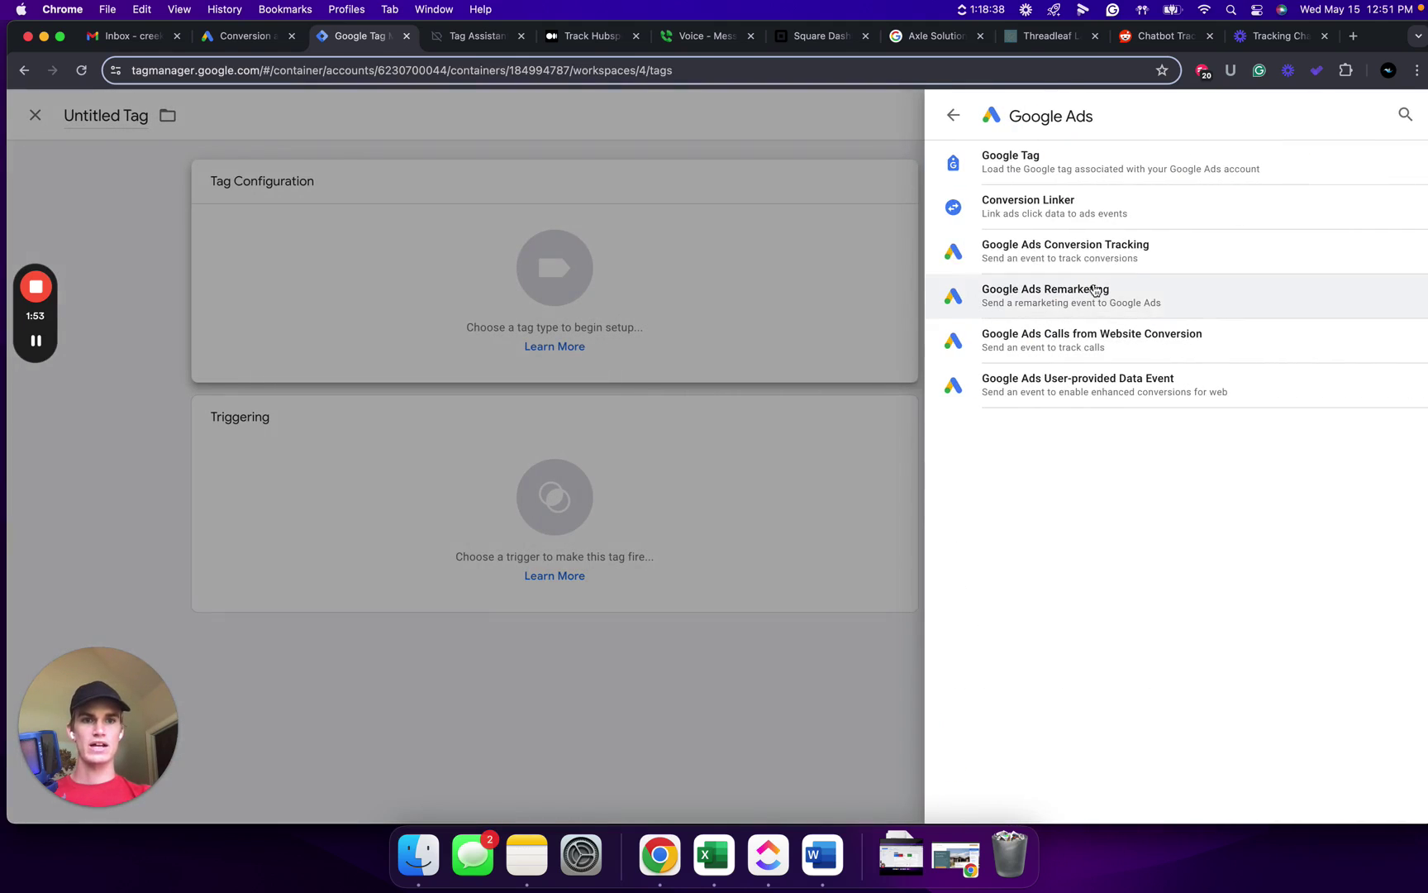
{"action": "left_click", "coordinate": [1090, 250]}
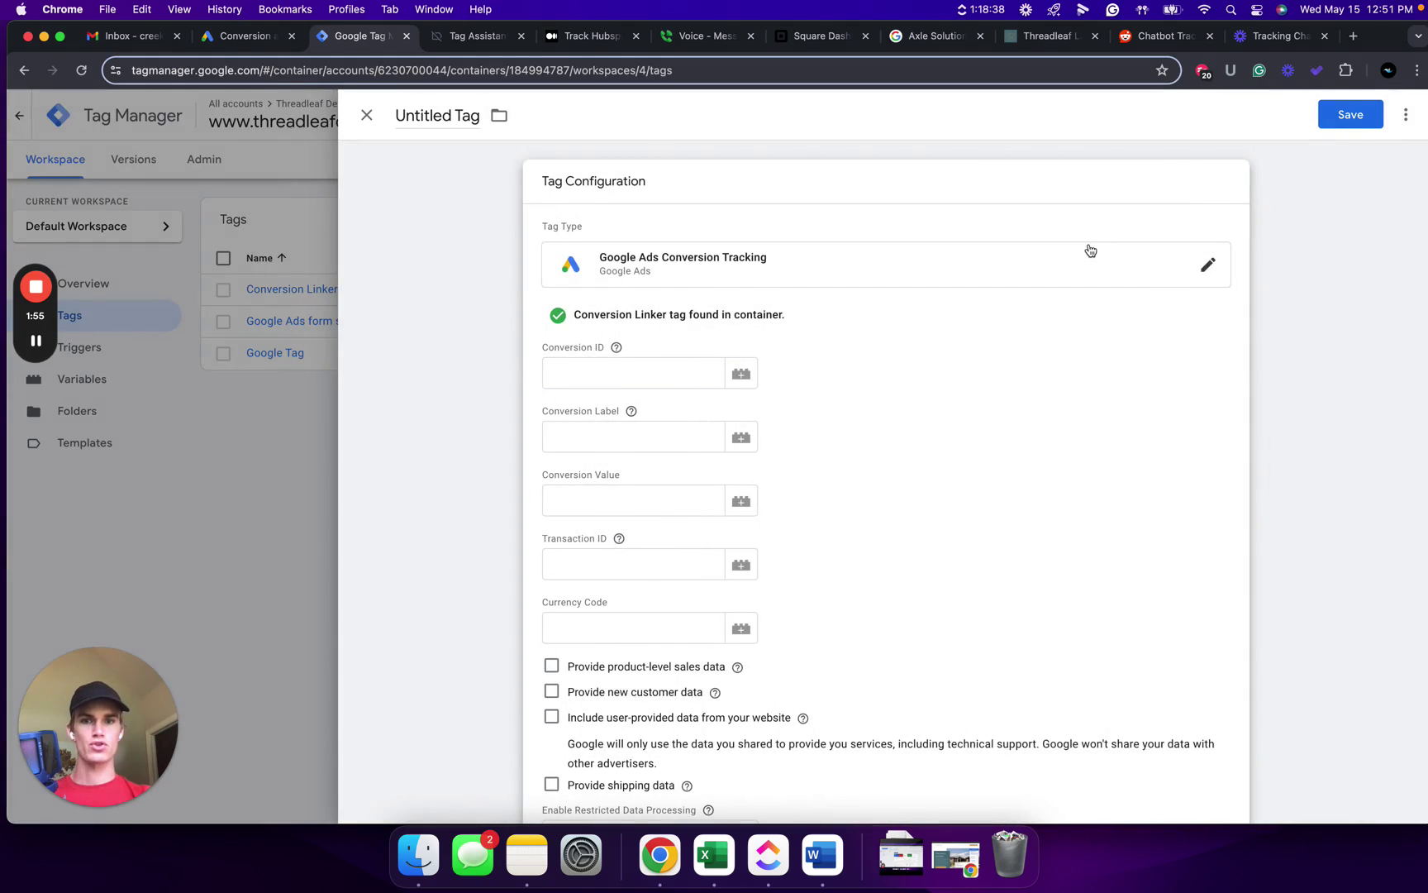
{"action": "scroll", "coordinate": [827, 397], "scroll_direction": "down", "scroll_amount": 1}
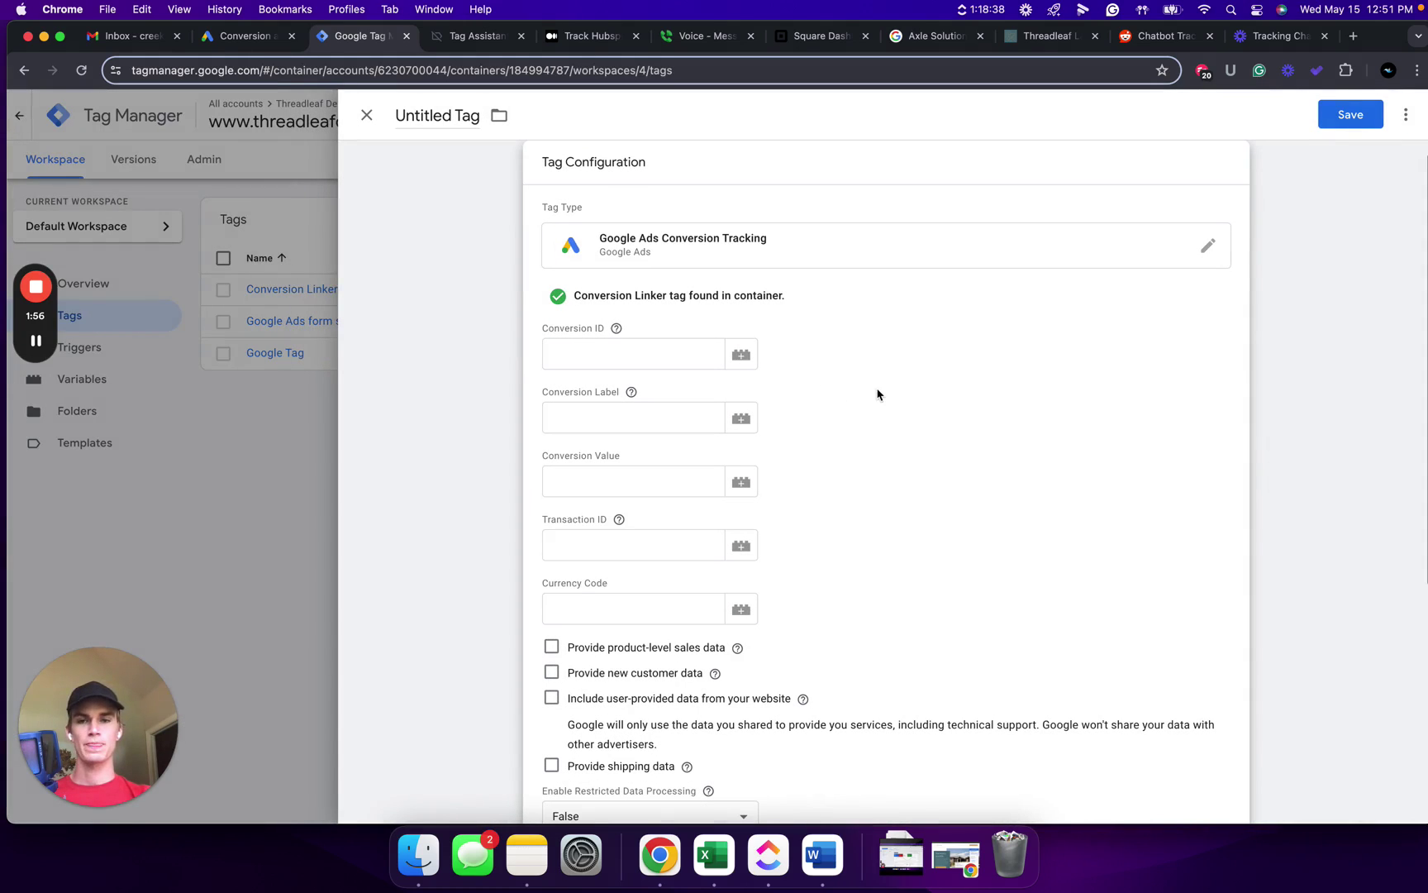
{"action": "left_click", "coordinate": [245, 37]}
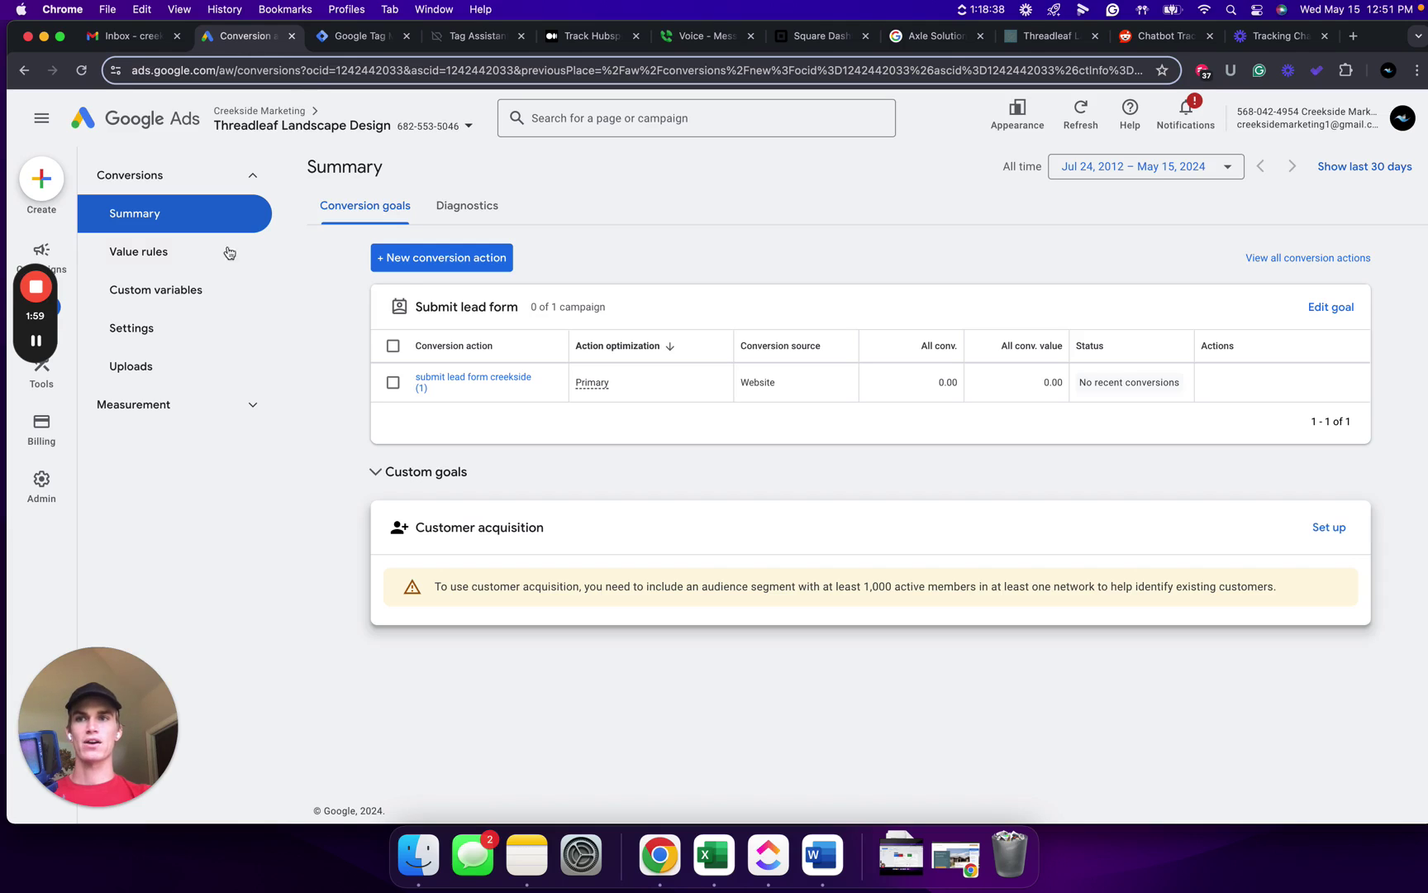
{"action": "left_click", "coordinate": [441, 260]}
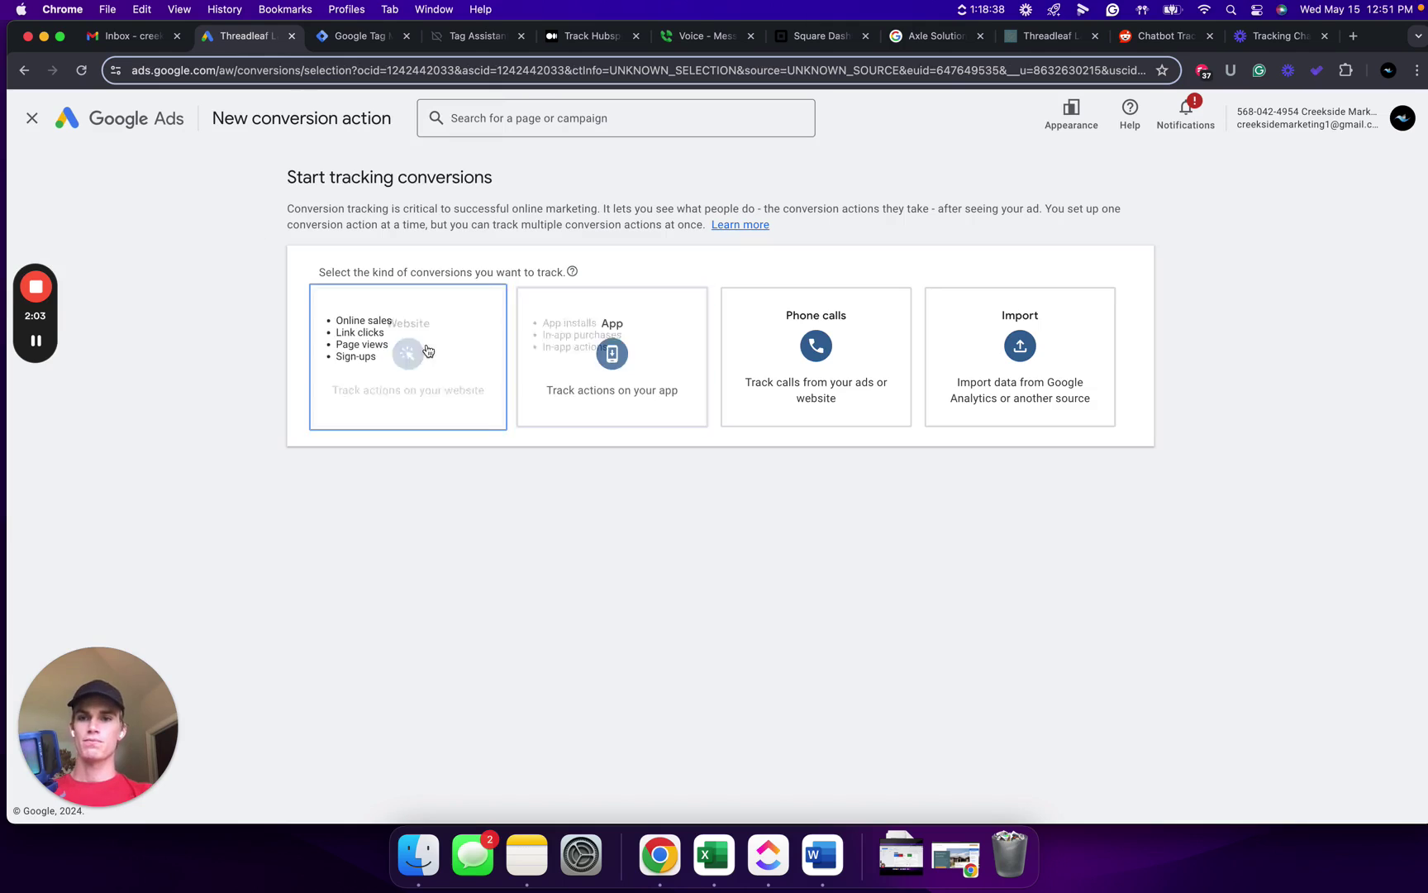
{"action": "left_click", "coordinate": [427, 356]}
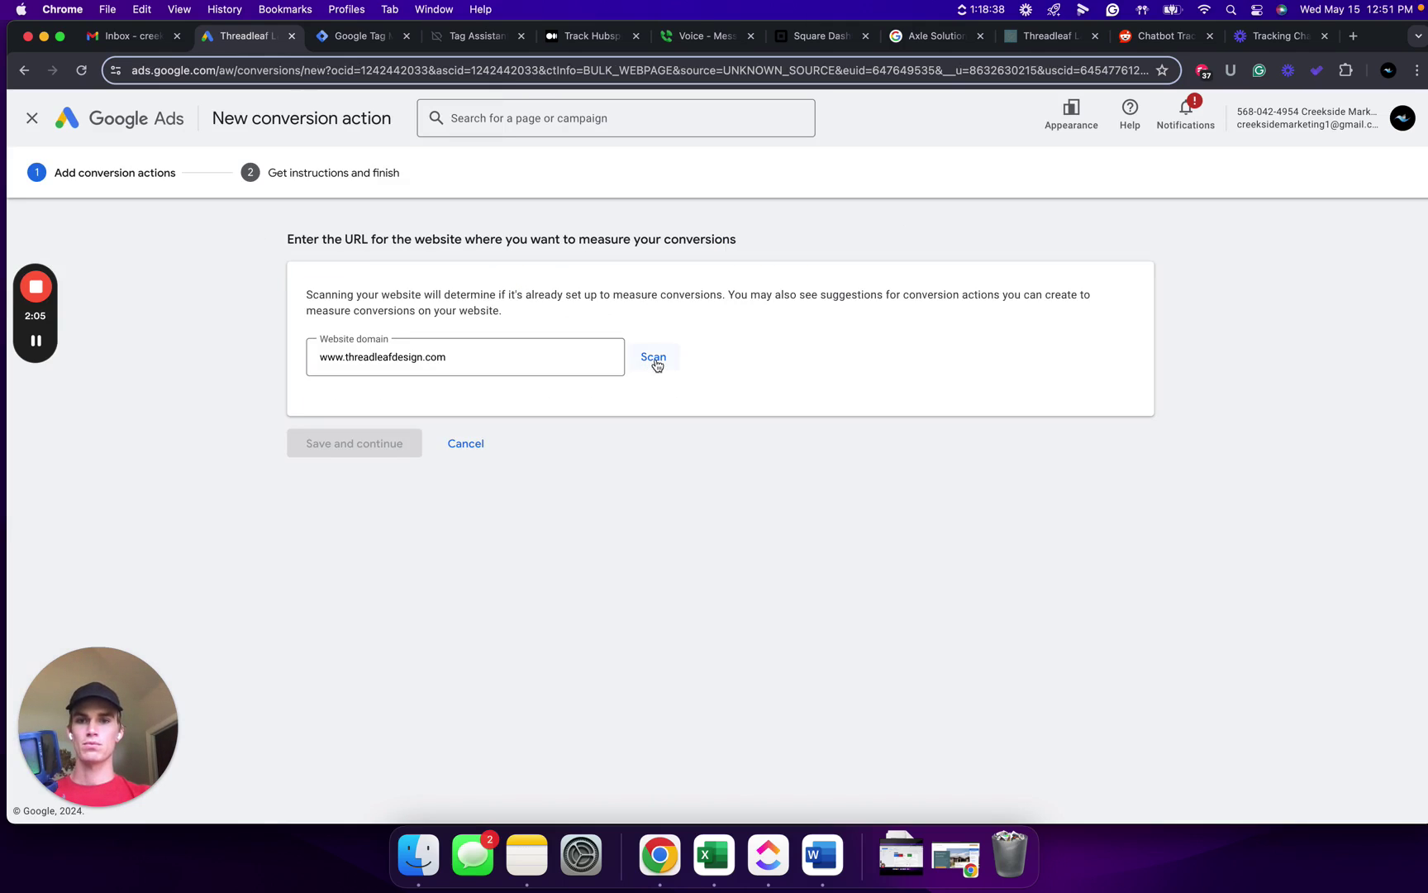
{"action": "left_click", "coordinate": [653, 356]}
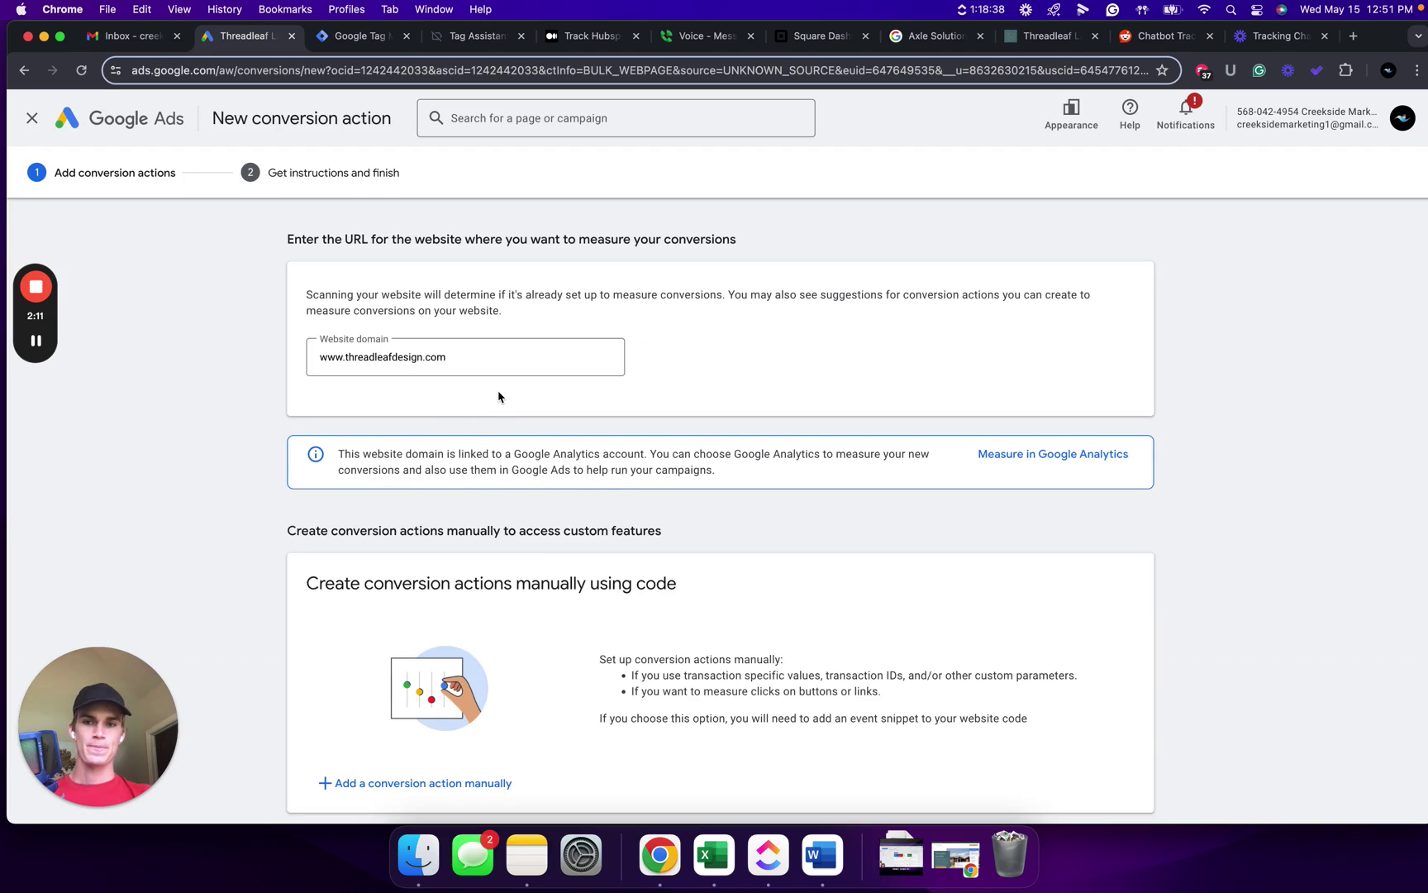
{"action": "scroll", "coordinate": [512, 413], "scroll_direction": "down", "scroll_amount": 1}
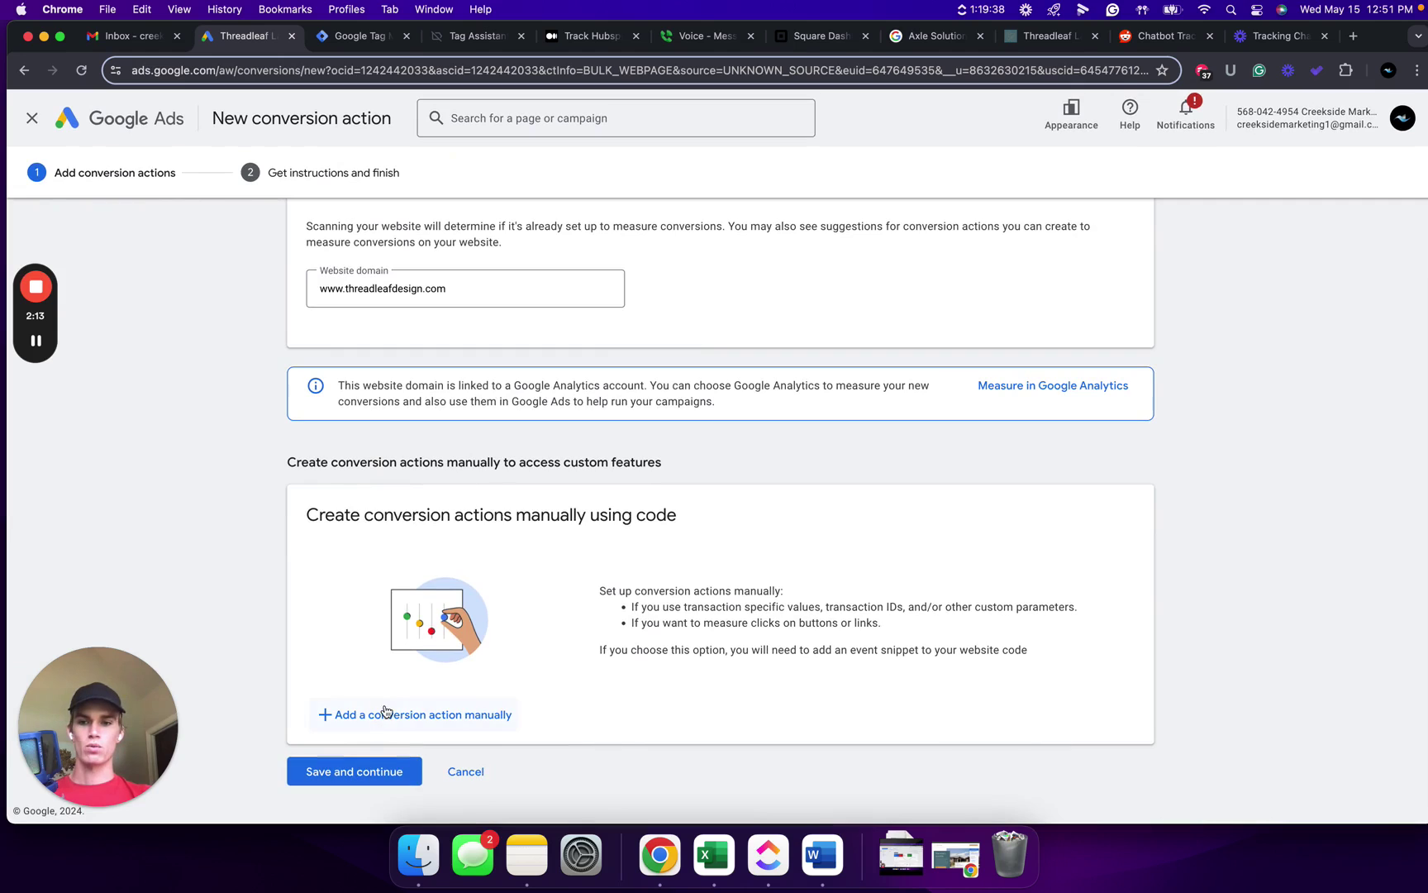
Step: Start a manual Contact conversion action named 'chatbot creekside'
{"action": "left_click", "coordinate": [379, 714]}
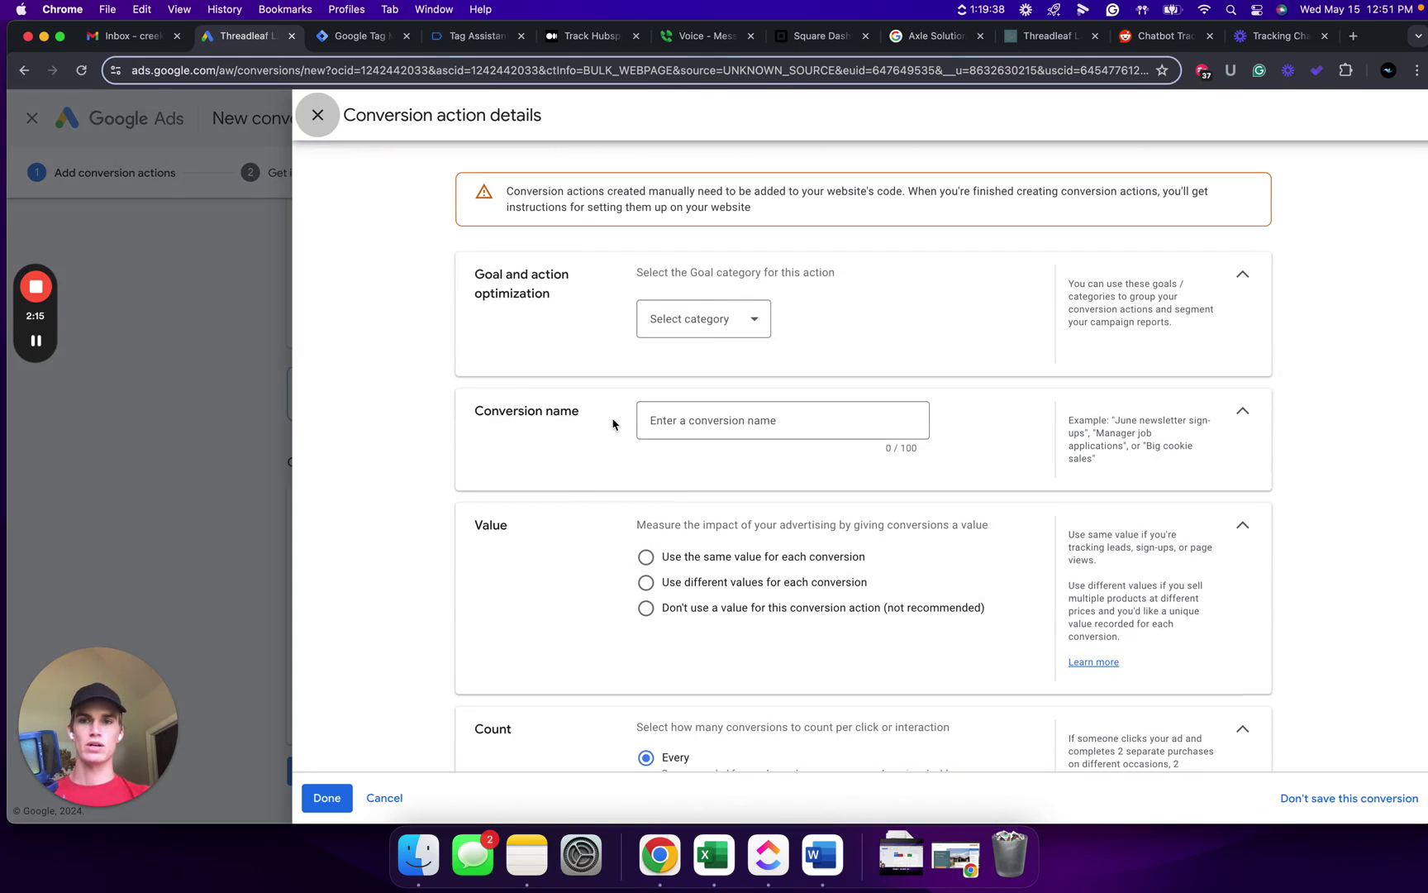
{"action": "left_click", "coordinate": [736, 322]}
{"action": "left_click", "coordinate": [698, 566]}
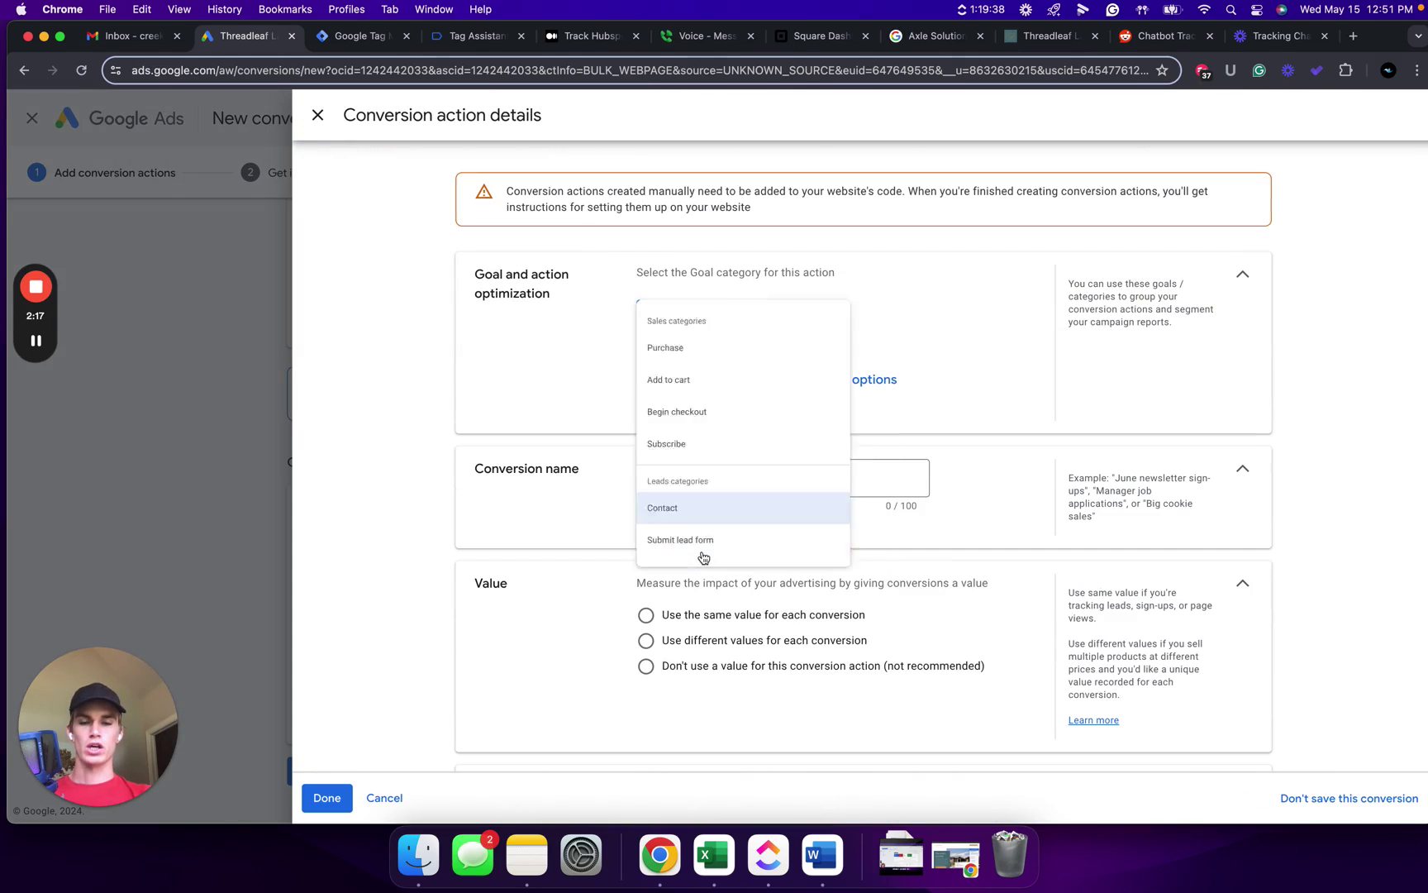
{"action": "left_click", "coordinate": [678, 476]}
{"action": "type", "text": "chatbot c"}
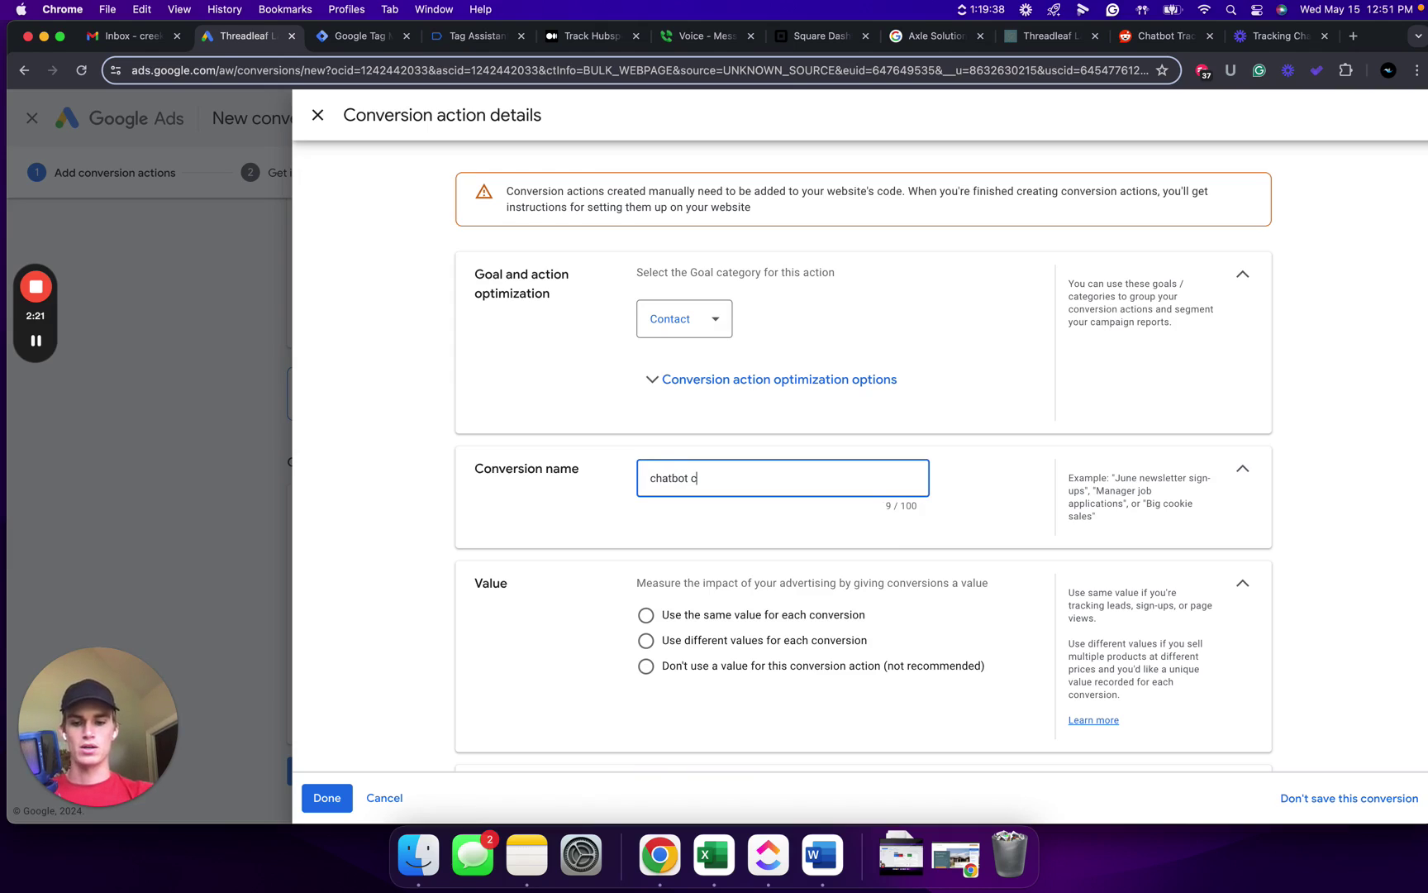
{"action": "type", "text": "reekside"}
Step: Give every conversion the same 1 USD value, count one per interaction, and finish the details
{"action": "scroll", "coordinate": [543, 492], "scroll_direction": "down", "scroll_amount": 3}
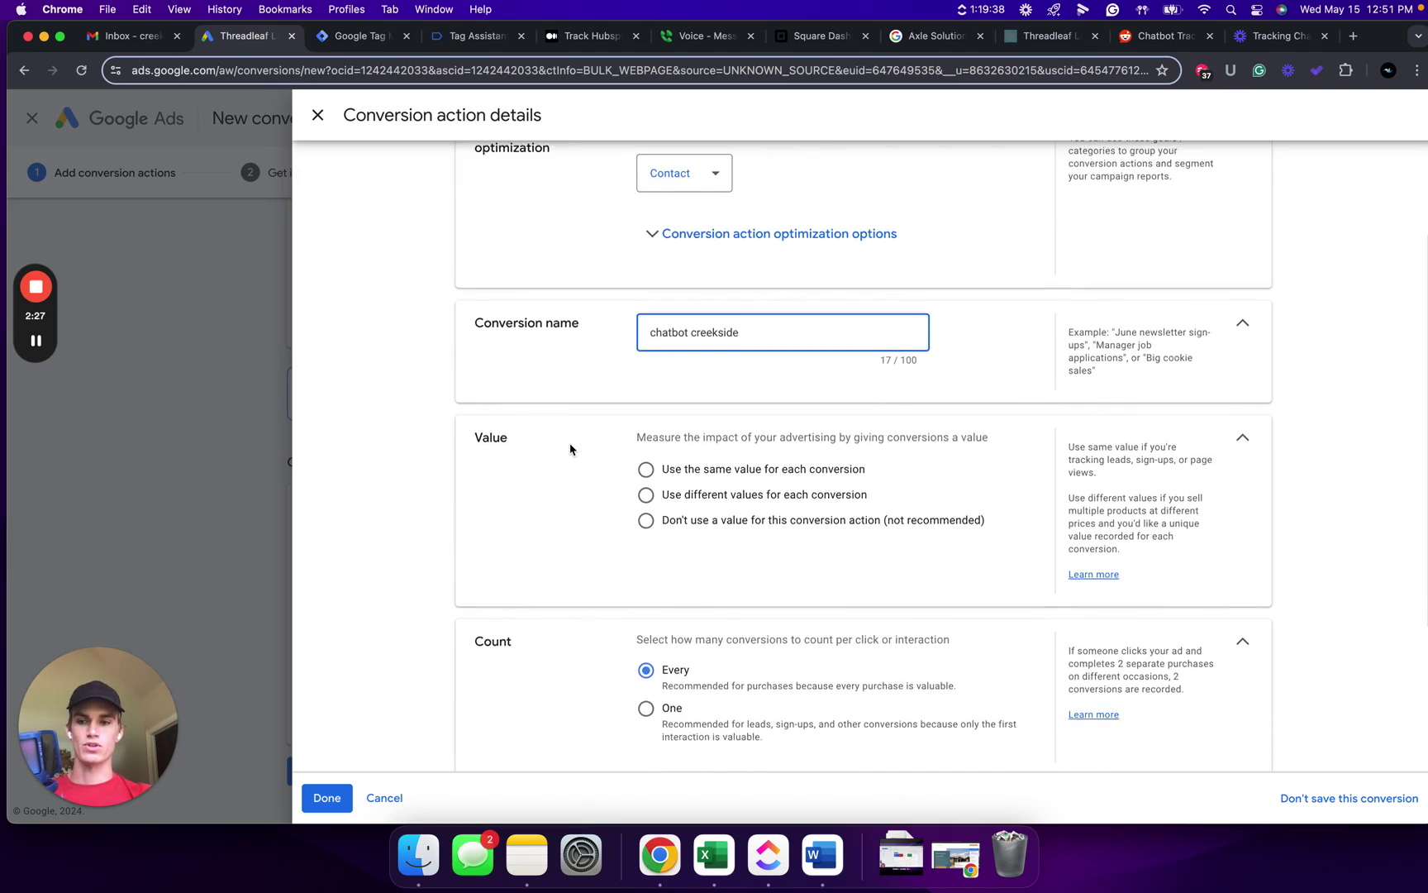
{"action": "scroll", "coordinate": [570, 447], "scroll_direction": "down", "scroll_amount": 6}
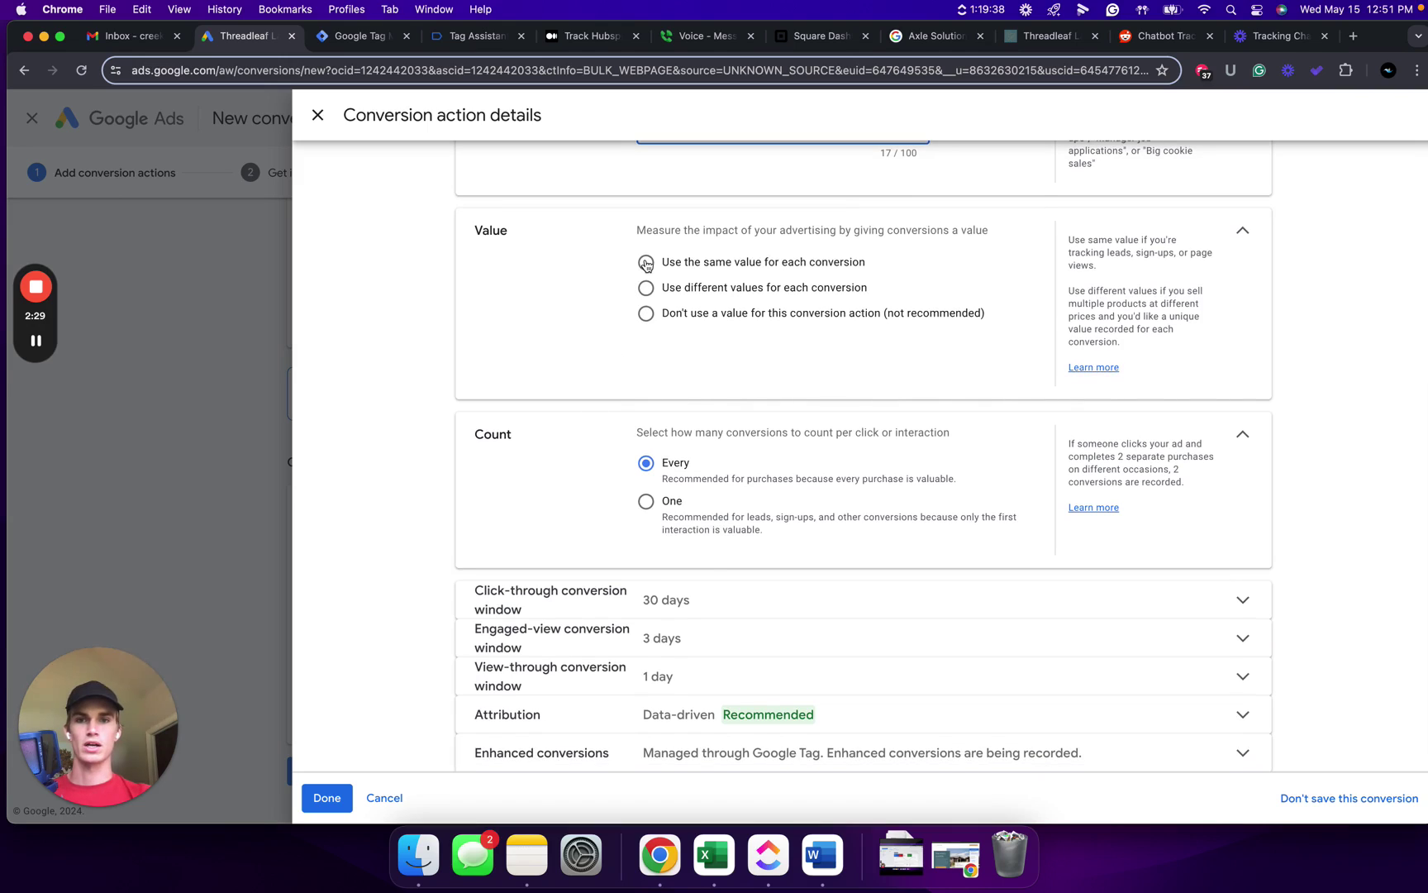
{"action": "left_click", "coordinate": [647, 263]}
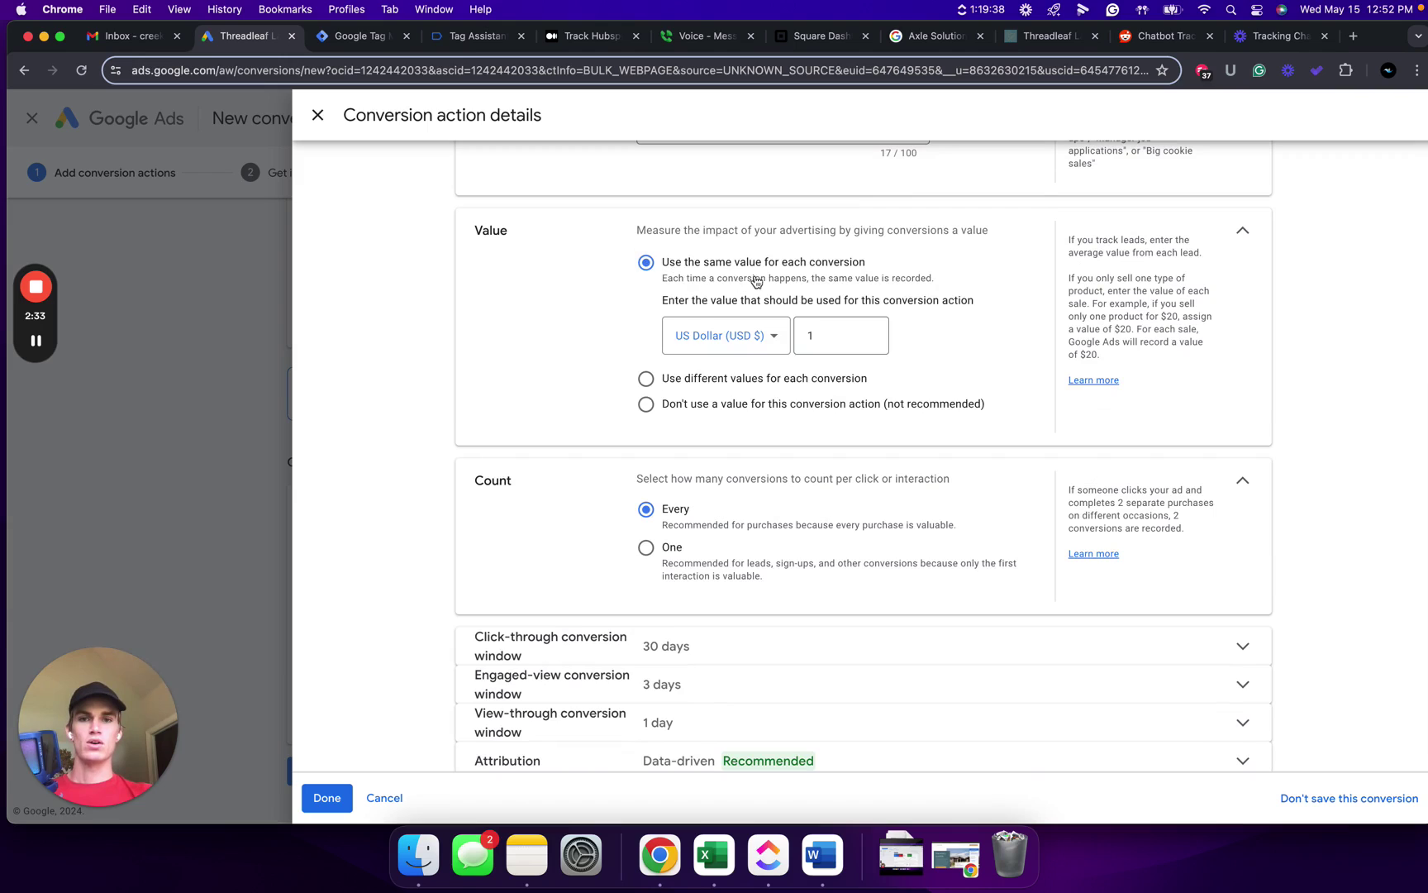
{"action": "scroll", "coordinate": [579, 442], "scroll_direction": "down", "scroll_amount": 1}
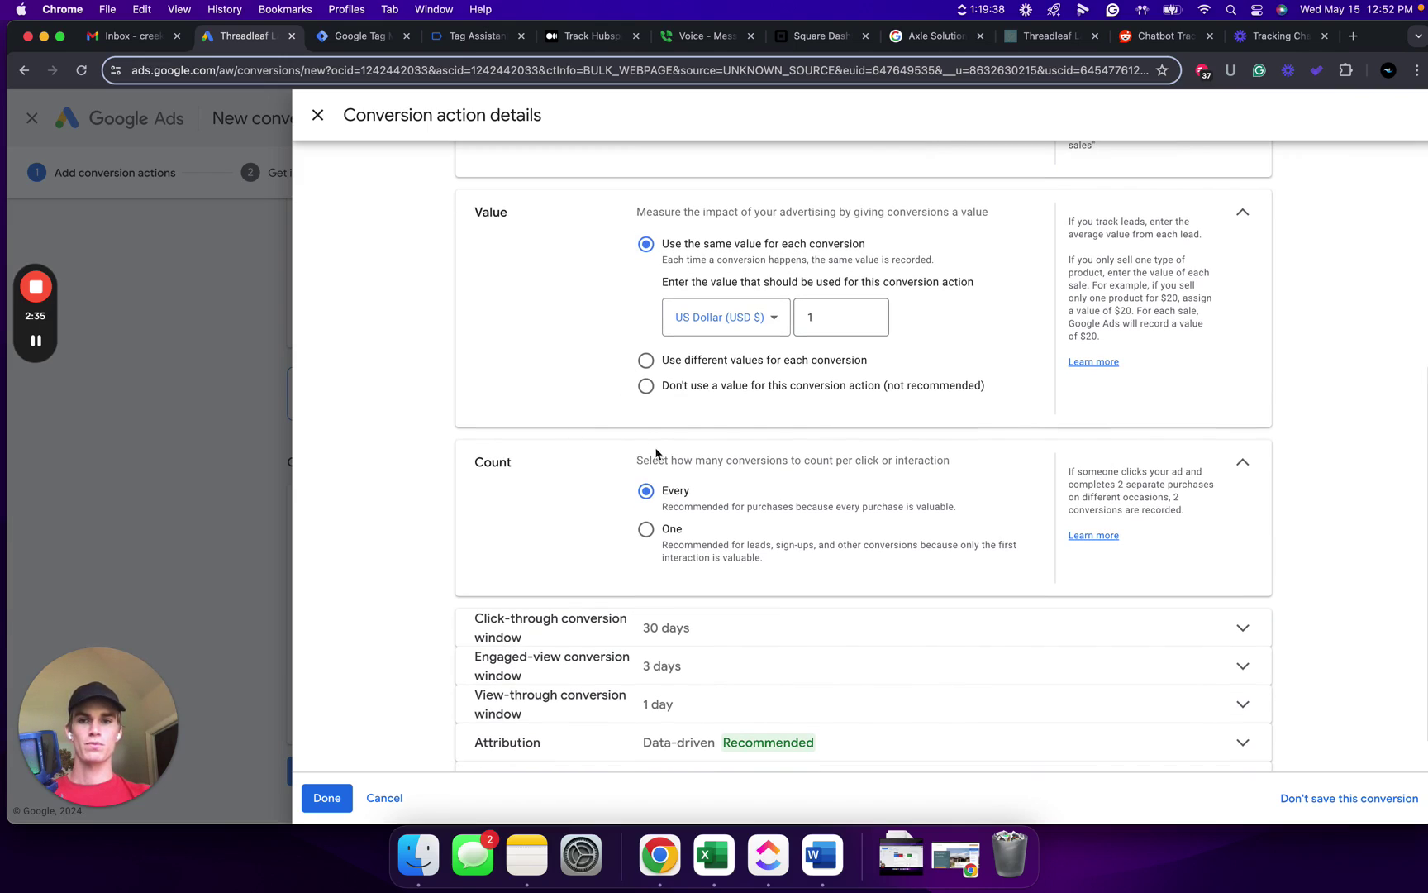
{"action": "left_click", "coordinate": [644, 529]}
{"action": "scroll", "coordinate": [556, 507], "scroll_direction": "down", "scroll_amount": 1}
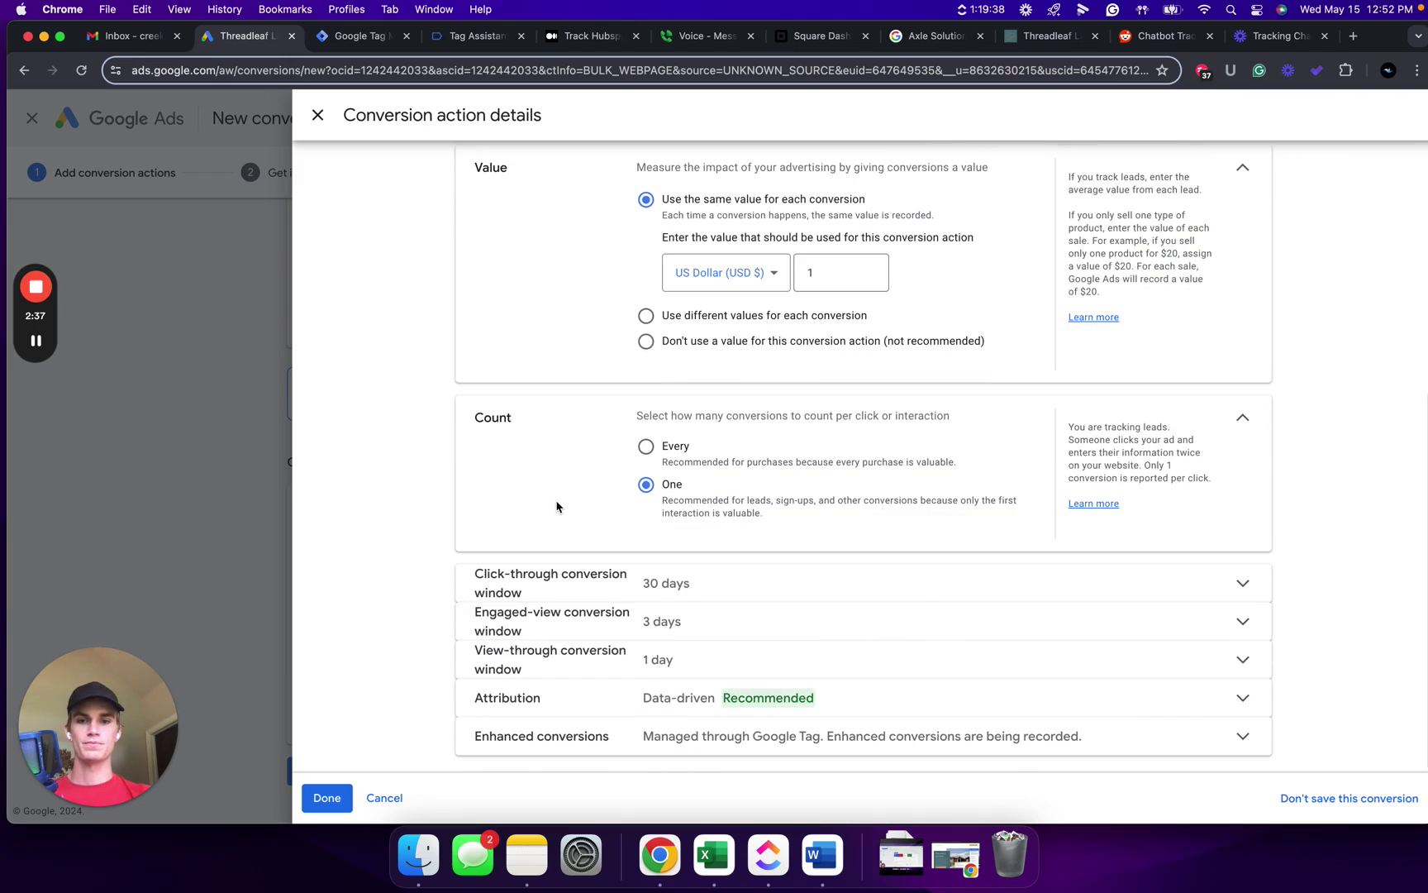
{"action": "left_click", "coordinate": [327, 797]}
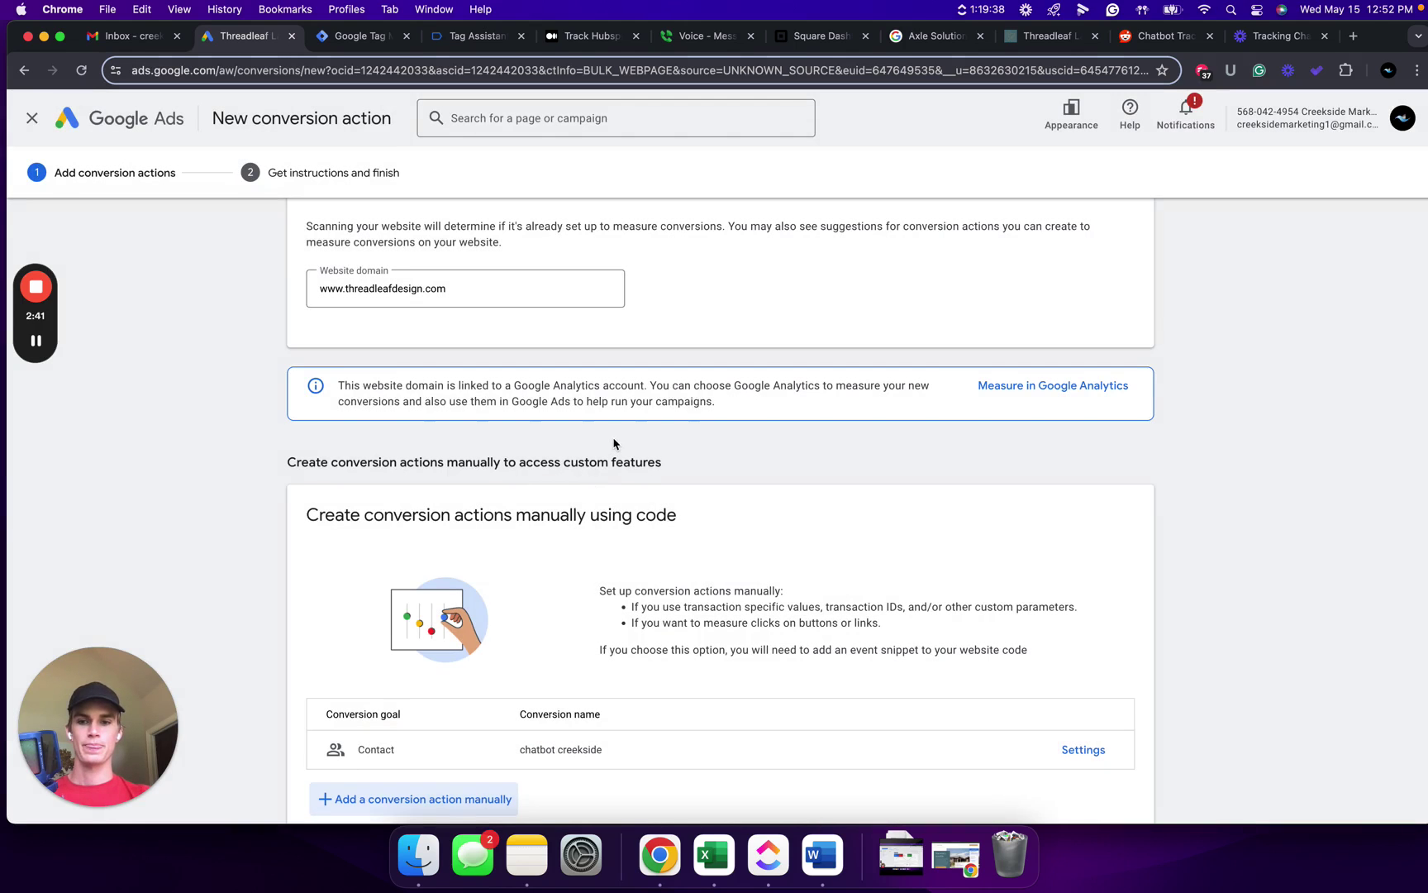
{"action": "left_click", "coordinate": [372, 771]}
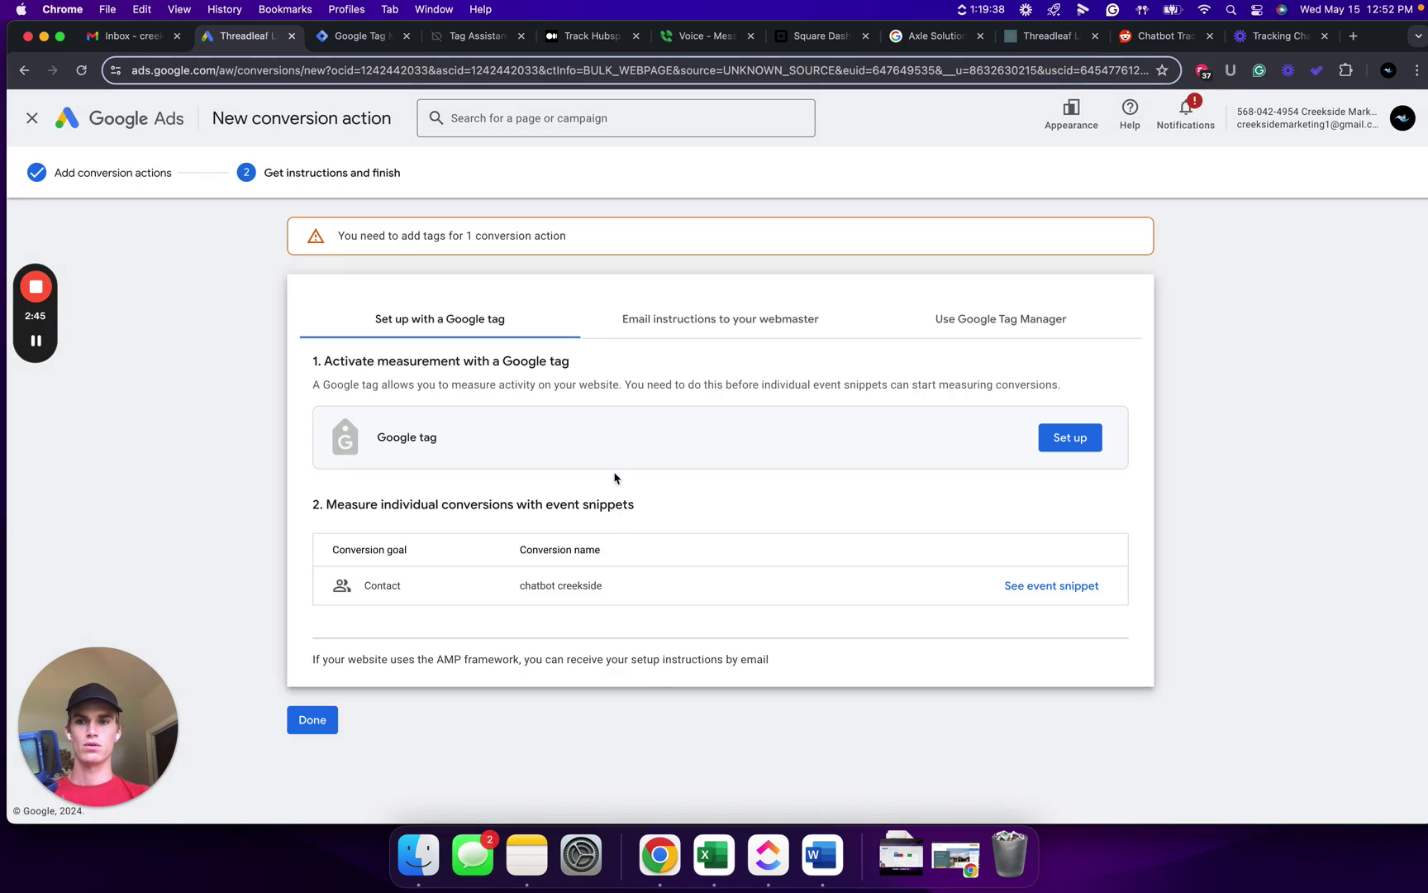
{"action": "left_click", "coordinate": [998, 319]}
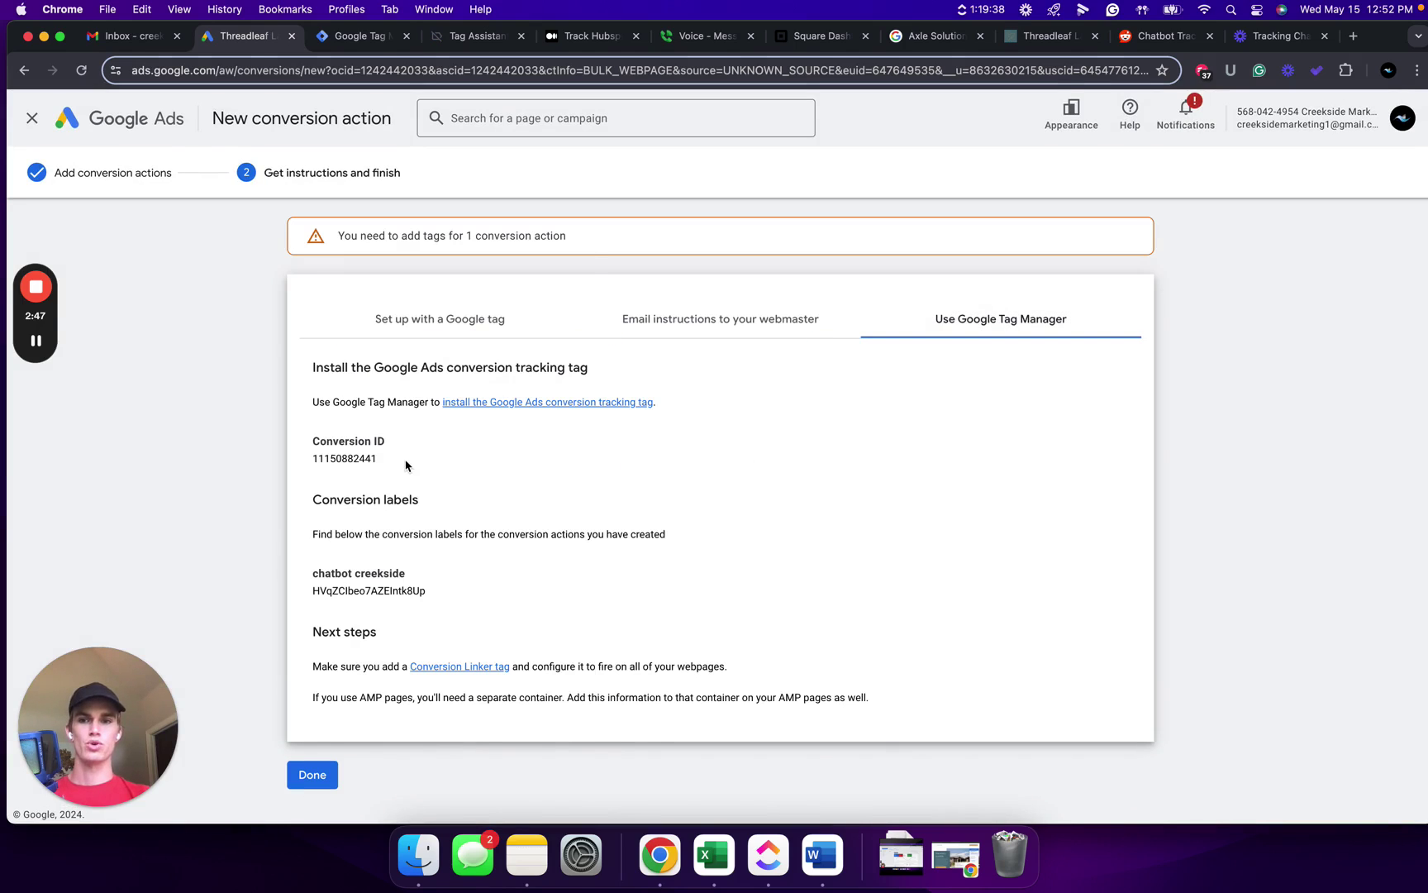
{"action": "left_click_drag", "start_coordinate": [394, 467], "coordinate": [299, 467]}
{"action": "key", "text": "super+c"}
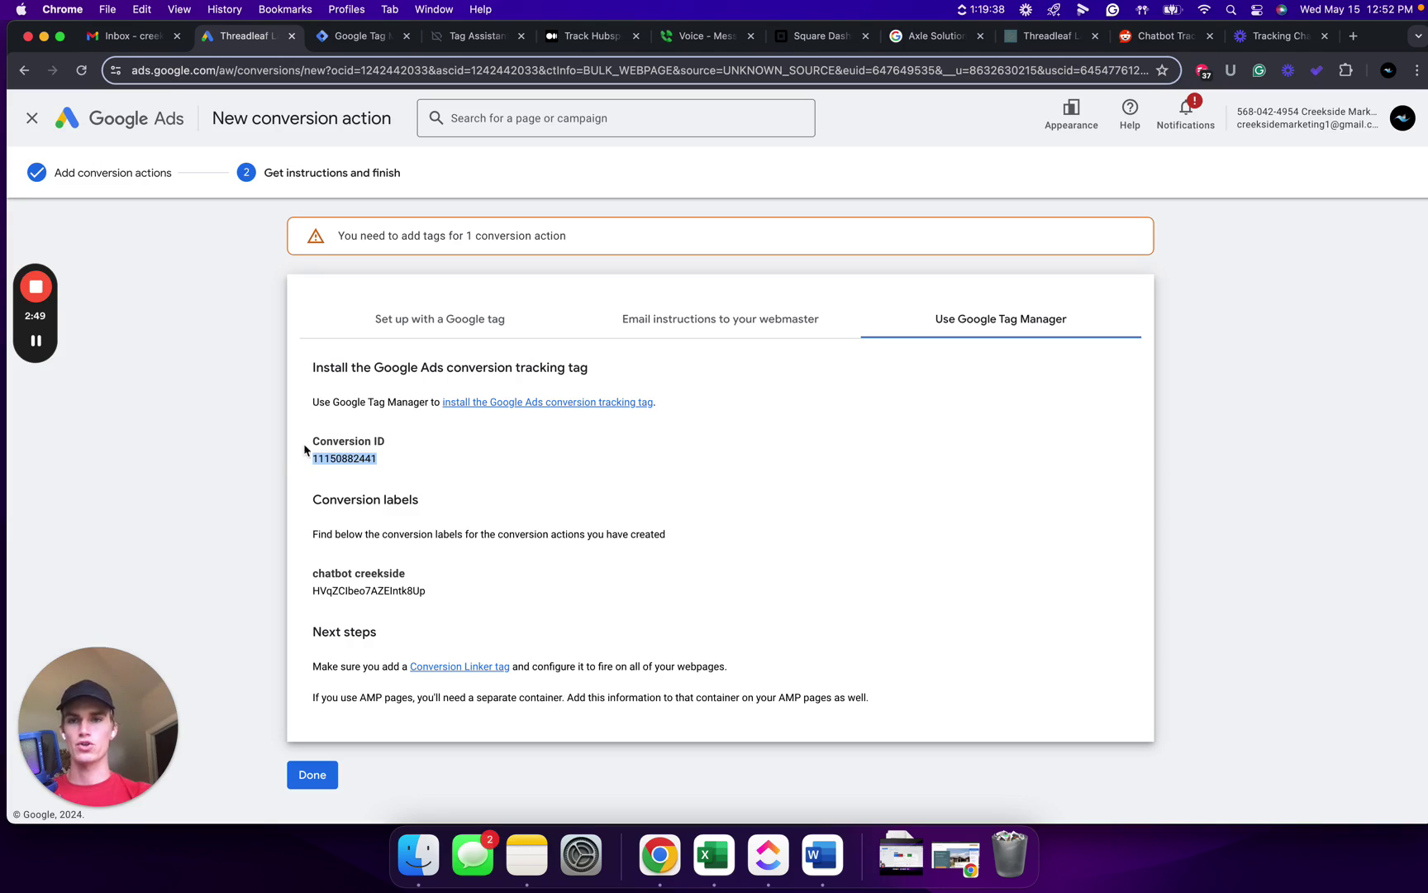
{"action": "left_click", "coordinate": [356, 35]}
{"action": "left_click", "coordinate": [605, 362]}
{"action": "key", "text": "super+v"}
Step: Copy the chatbot creekside conversion label into the tag's Conversion Label field
{"action": "left_click", "coordinate": [251, 37]}
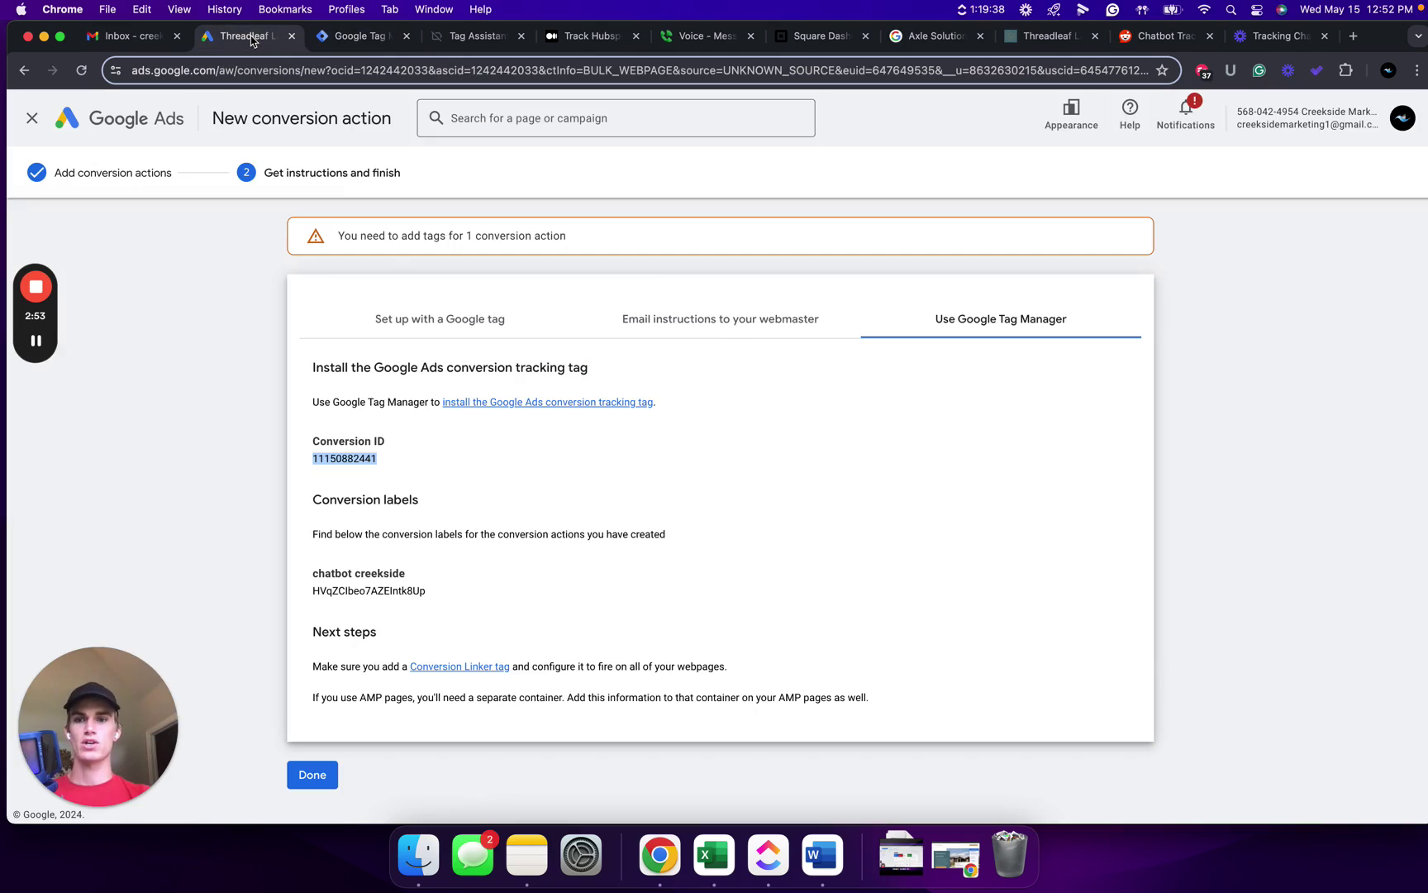
{"action": "left_click_drag", "start_coordinate": [439, 592], "coordinate": [309, 595]}
{"action": "key", "text": "super+c"}
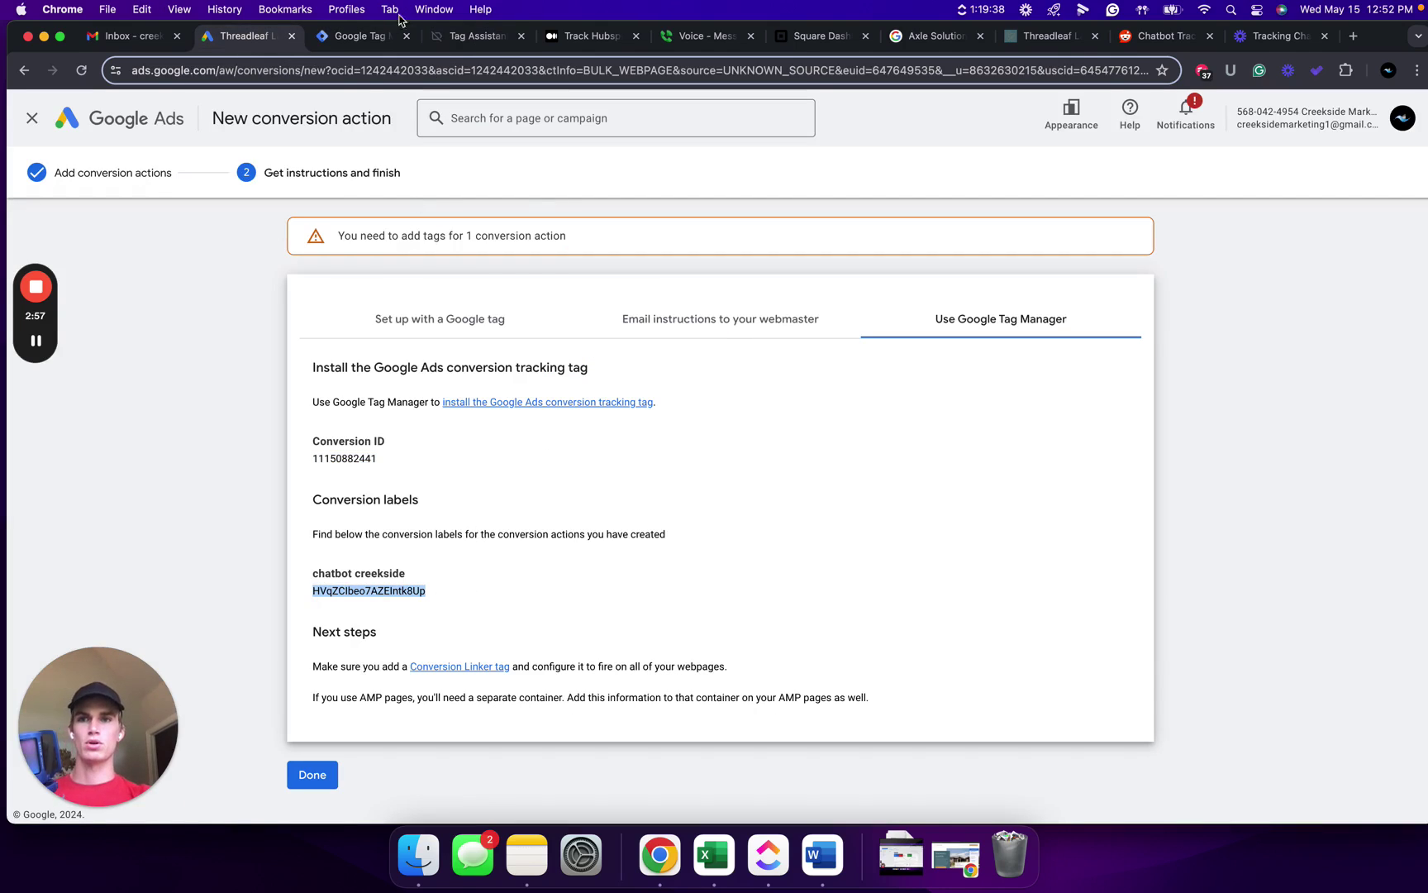
{"action": "left_click", "coordinate": [366, 37]}
{"action": "left_click", "coordinate": [622, 410]}
{"action": "key", "text": "super+v"}
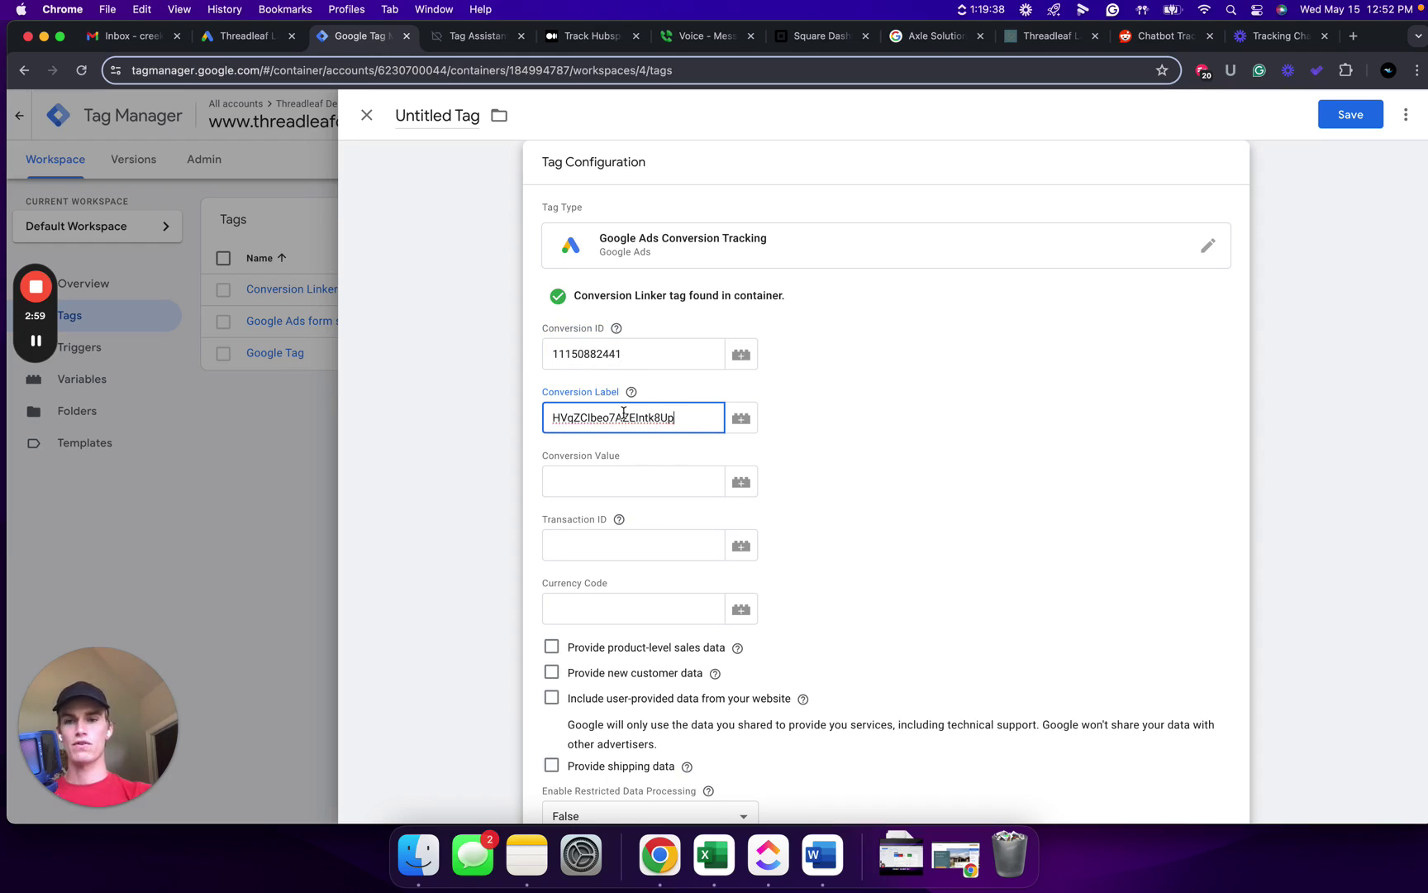
Step: Set the tag's Conversion Value to 1 and make it fire on the chatbot trigger
{"action": "scroll", "coordinate": [852, 504], "scroll_direction": "down", "scroll_amount": 3}
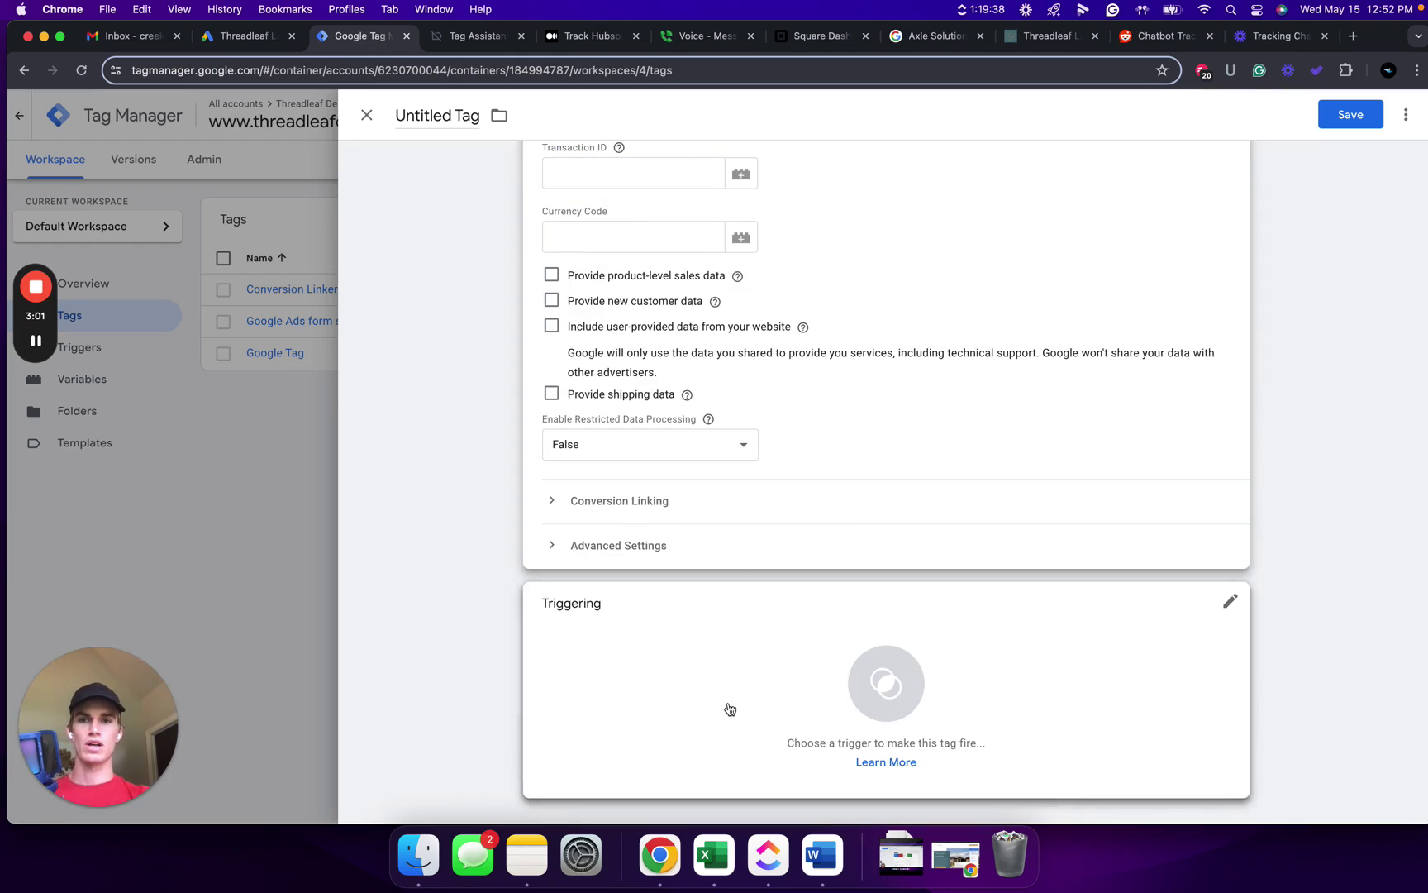
{"action": "scroll", "coordinate": [692, 236], "scroll_direction": "up", "scroll_amount": 5}
{"action": "left_click", "coordinate": [587, 373]}
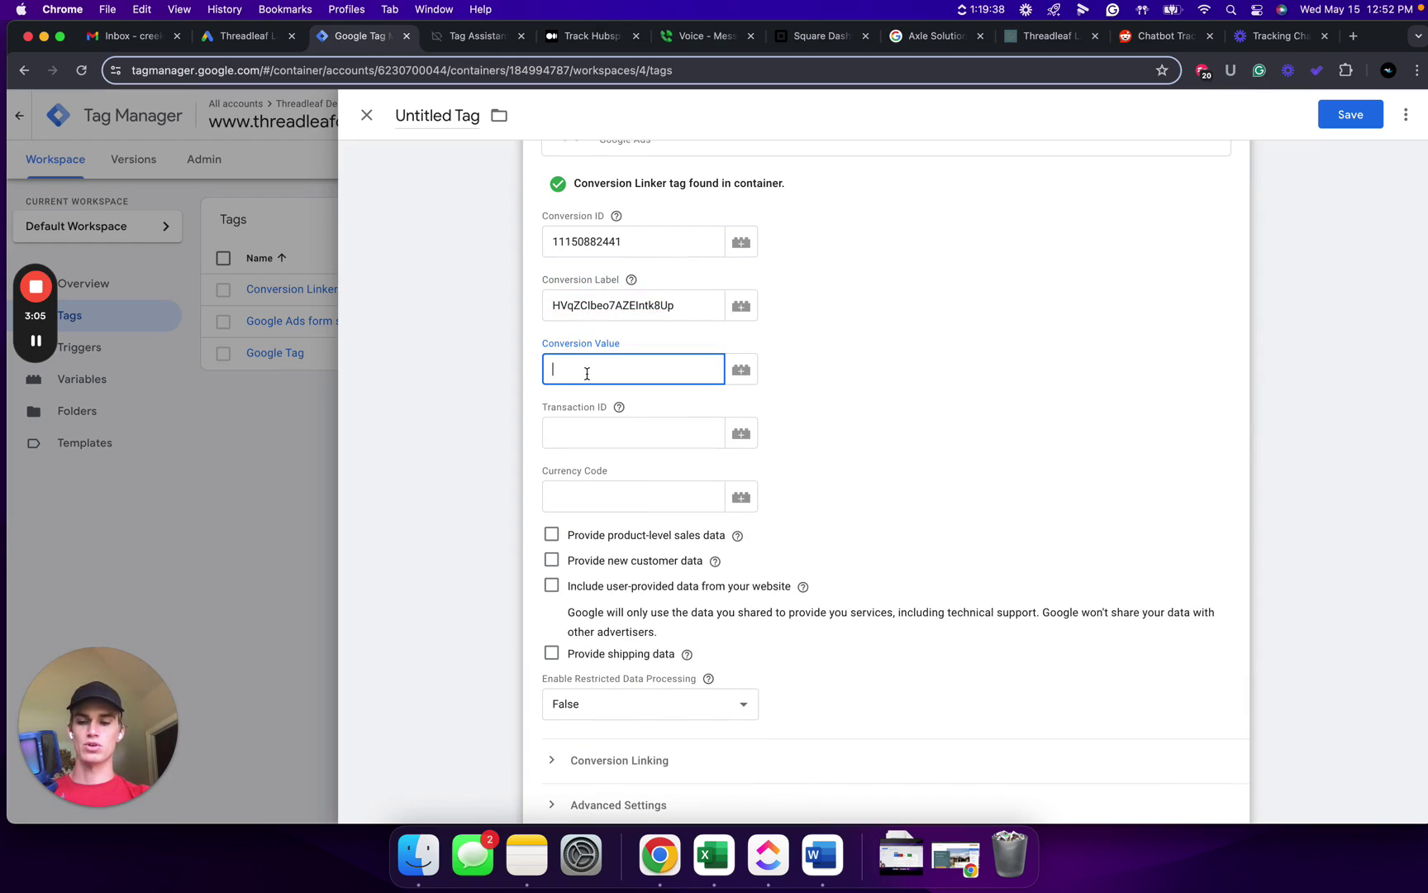
{"action": "type", "text": "1"}
{"action": "scroll", "coordinate": [869, 605], "scroll_direction": "down", "scroll_amount": 5}
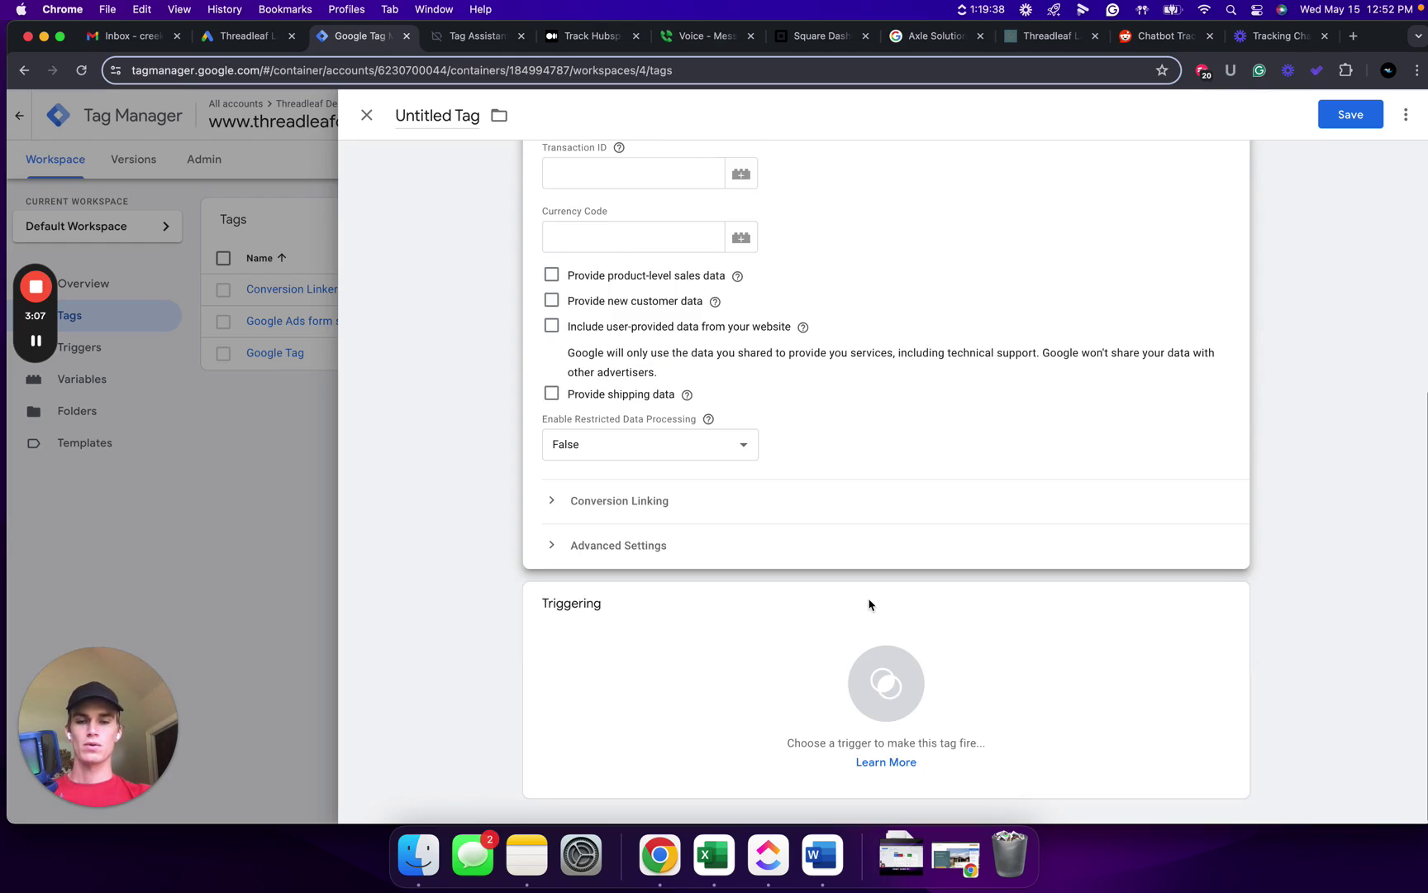
{"action": "left_click", "coordinate": [666, 682]}
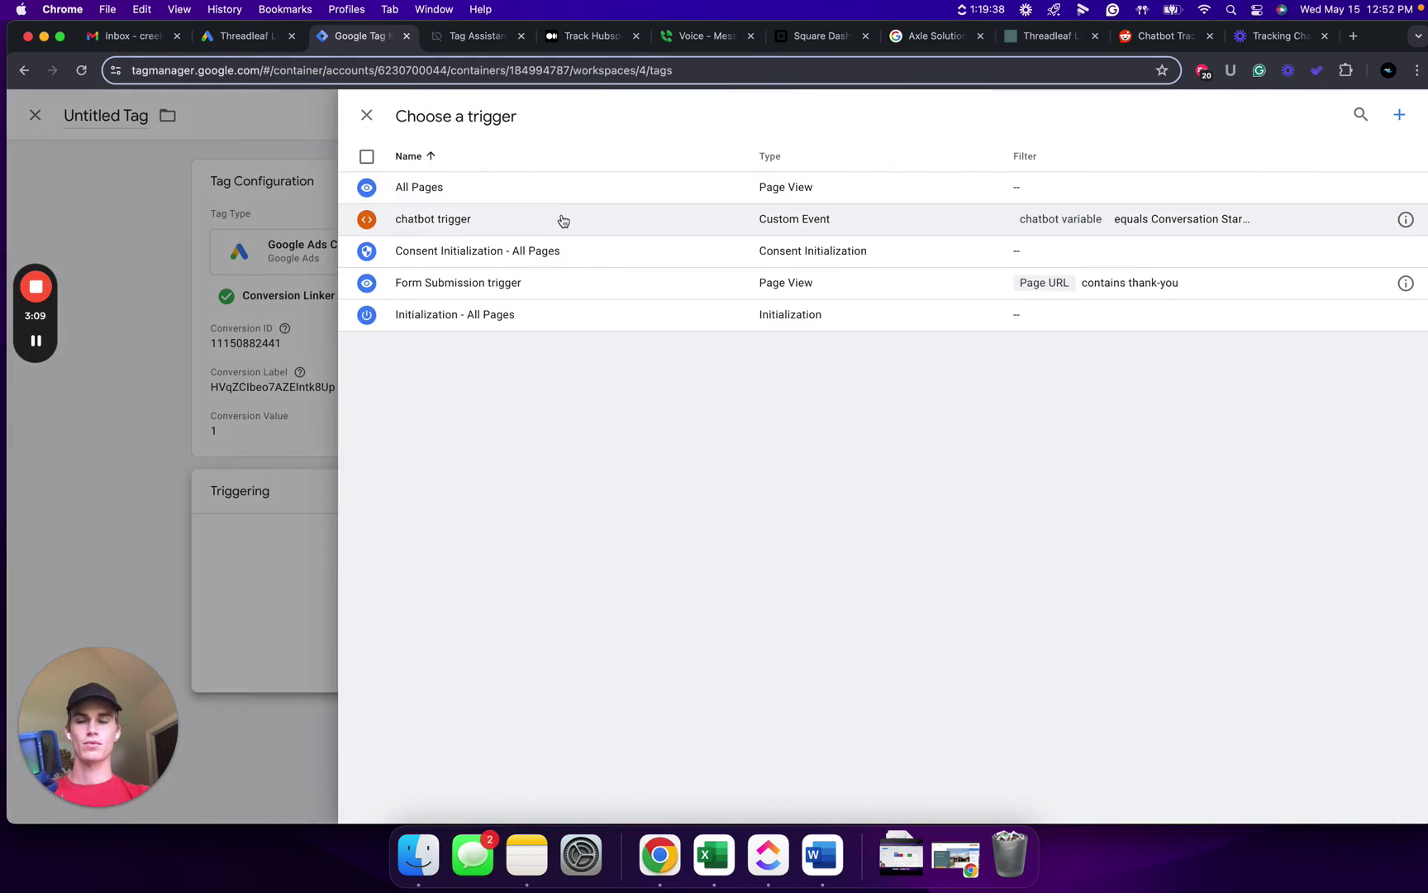
{"action": "left_click", "coordinate": [558, 219]}
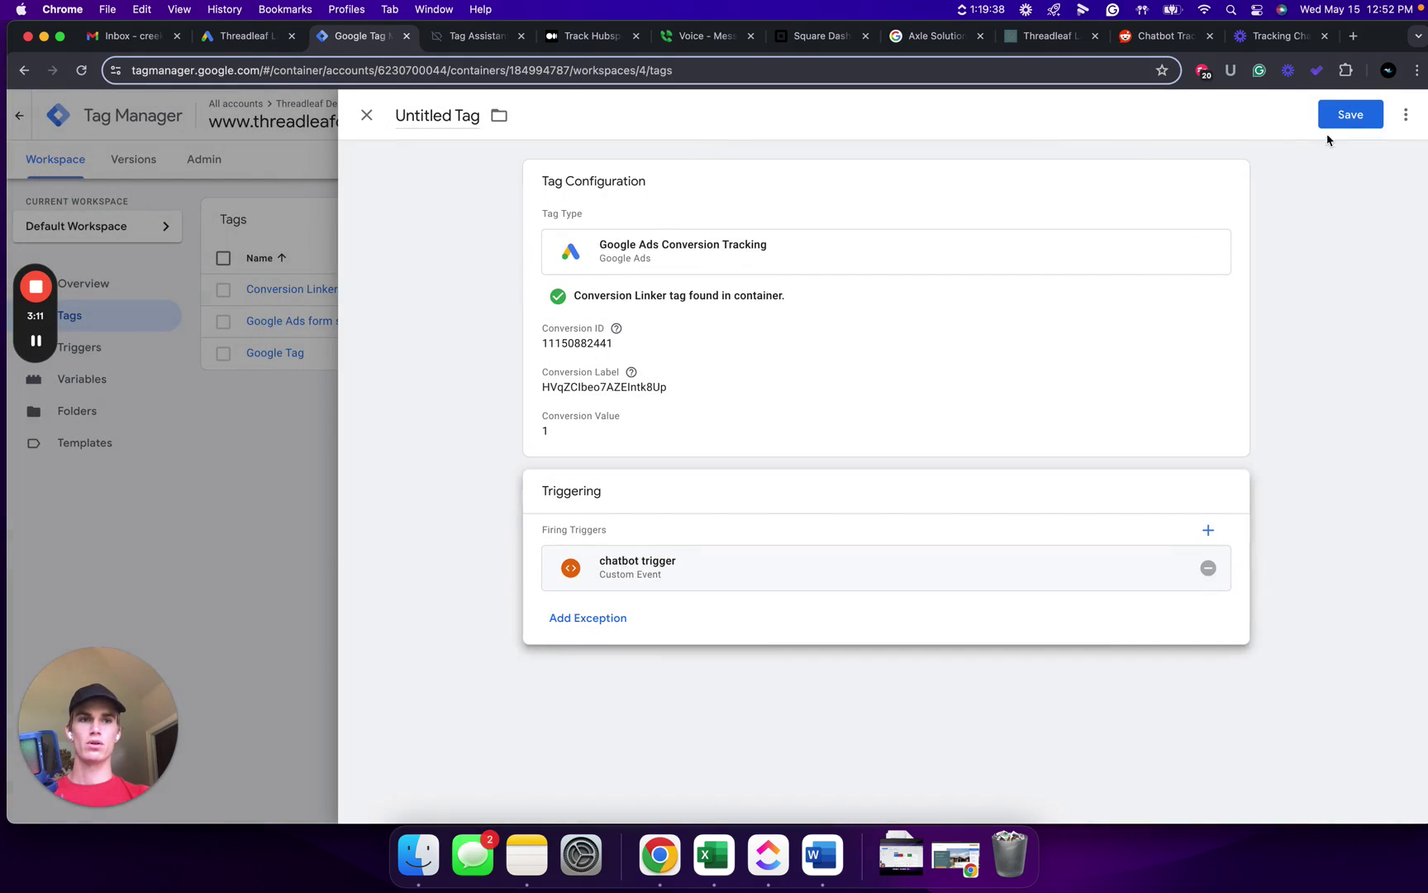
Step: Save the tag under the name 'Google Ads chatbot Conversion Tracking'
{"action": "left_click", "coordinate": [1349, 116]}
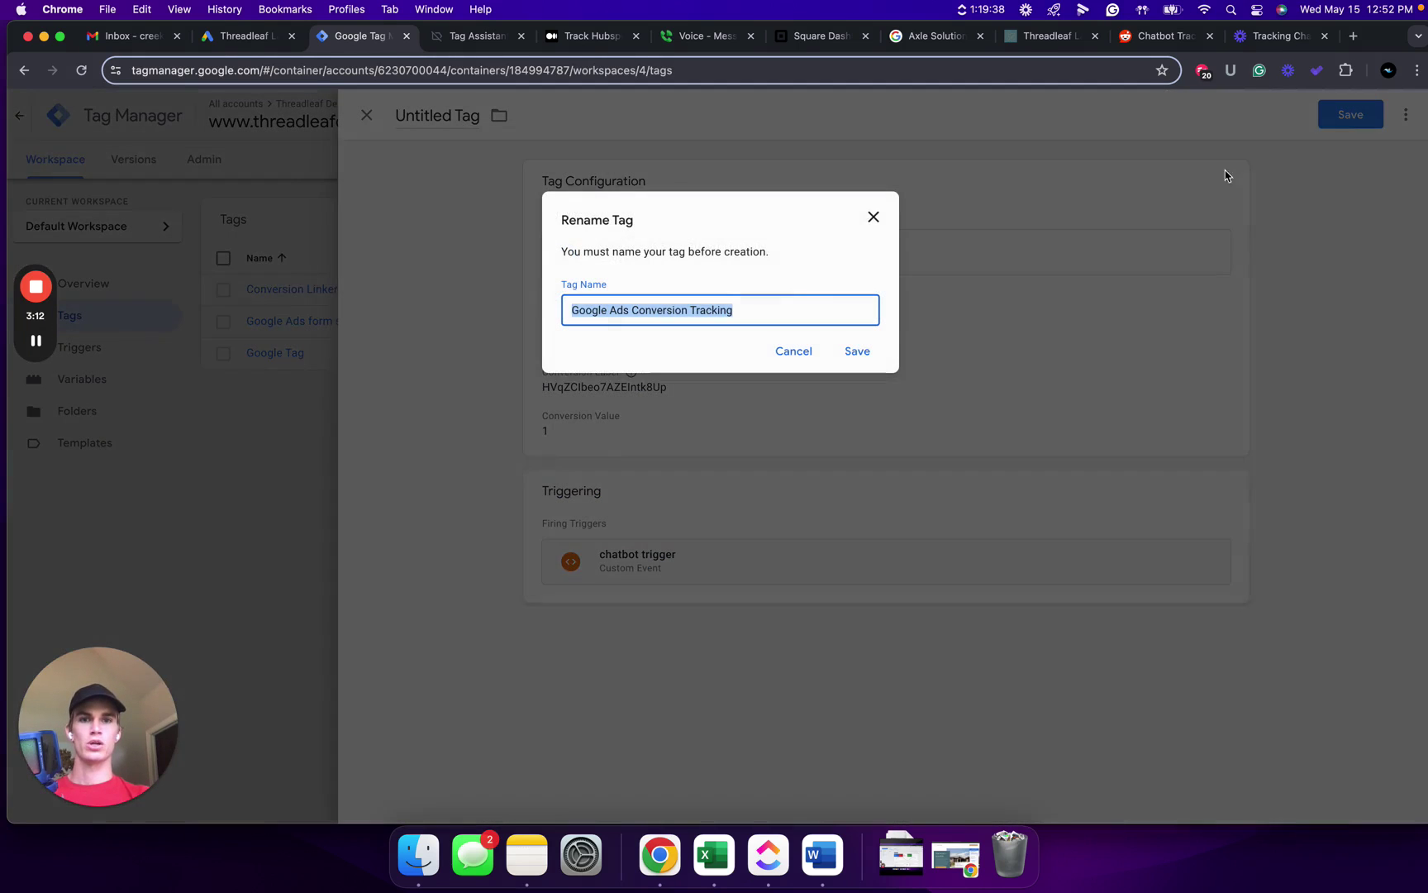
{"action": "left_click", "coordinate": [634, 311]}
{"action": "type", "text": "chatbot"}
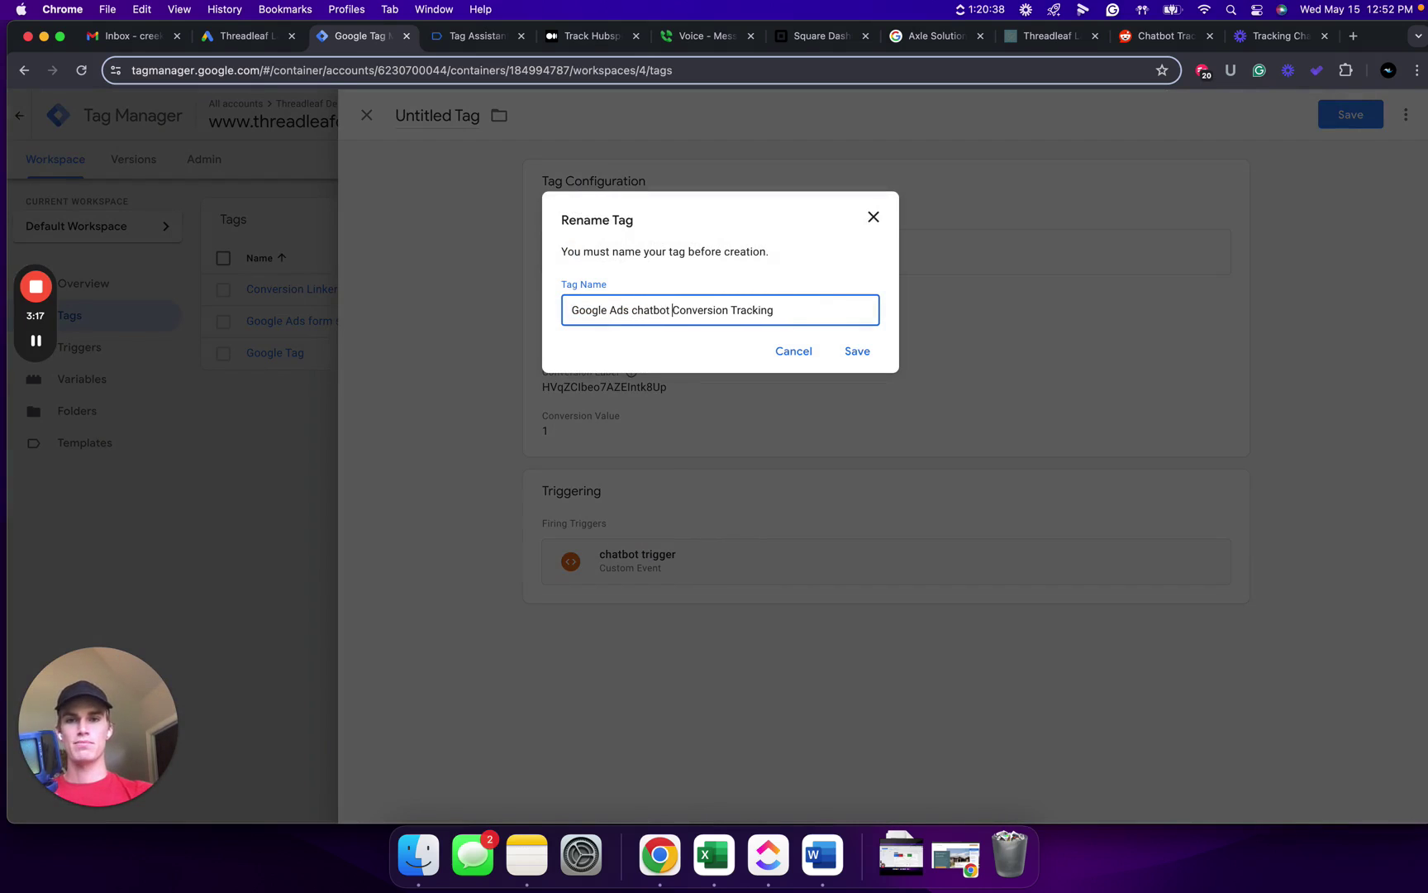
{"action": "left_click", "coordinate": [860, 359]}
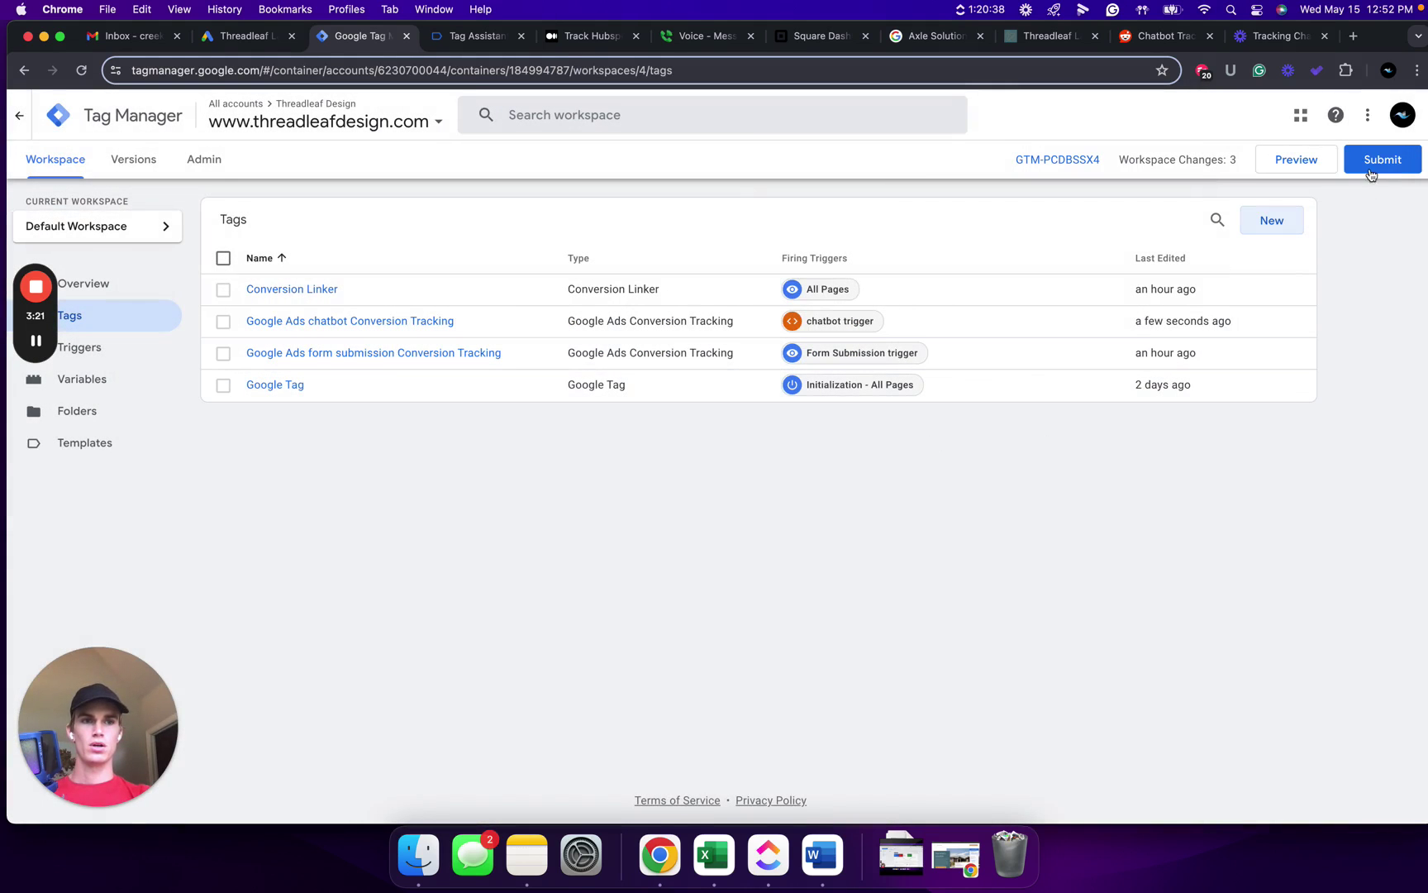
Step: Publish the changes as Version 4 'chatbot conversion tracking for google ads' and close the summary
{"action": "left_click", "coordinate": [1373, 166]}
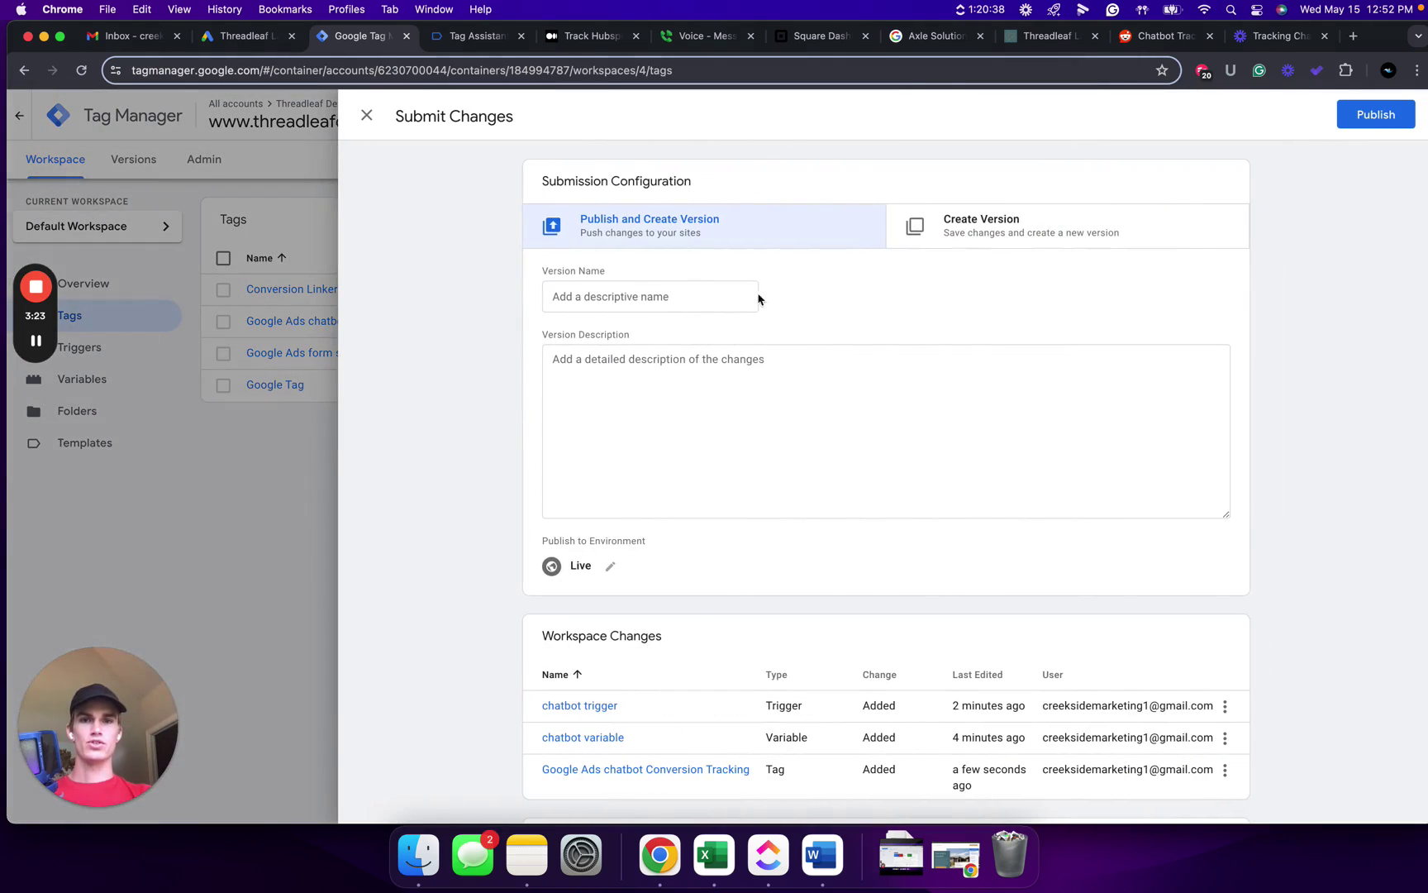
{"action": "left_click", "coordinate": [613, 289]}
{"action": "type", "text": "chatbot conversion tr"}
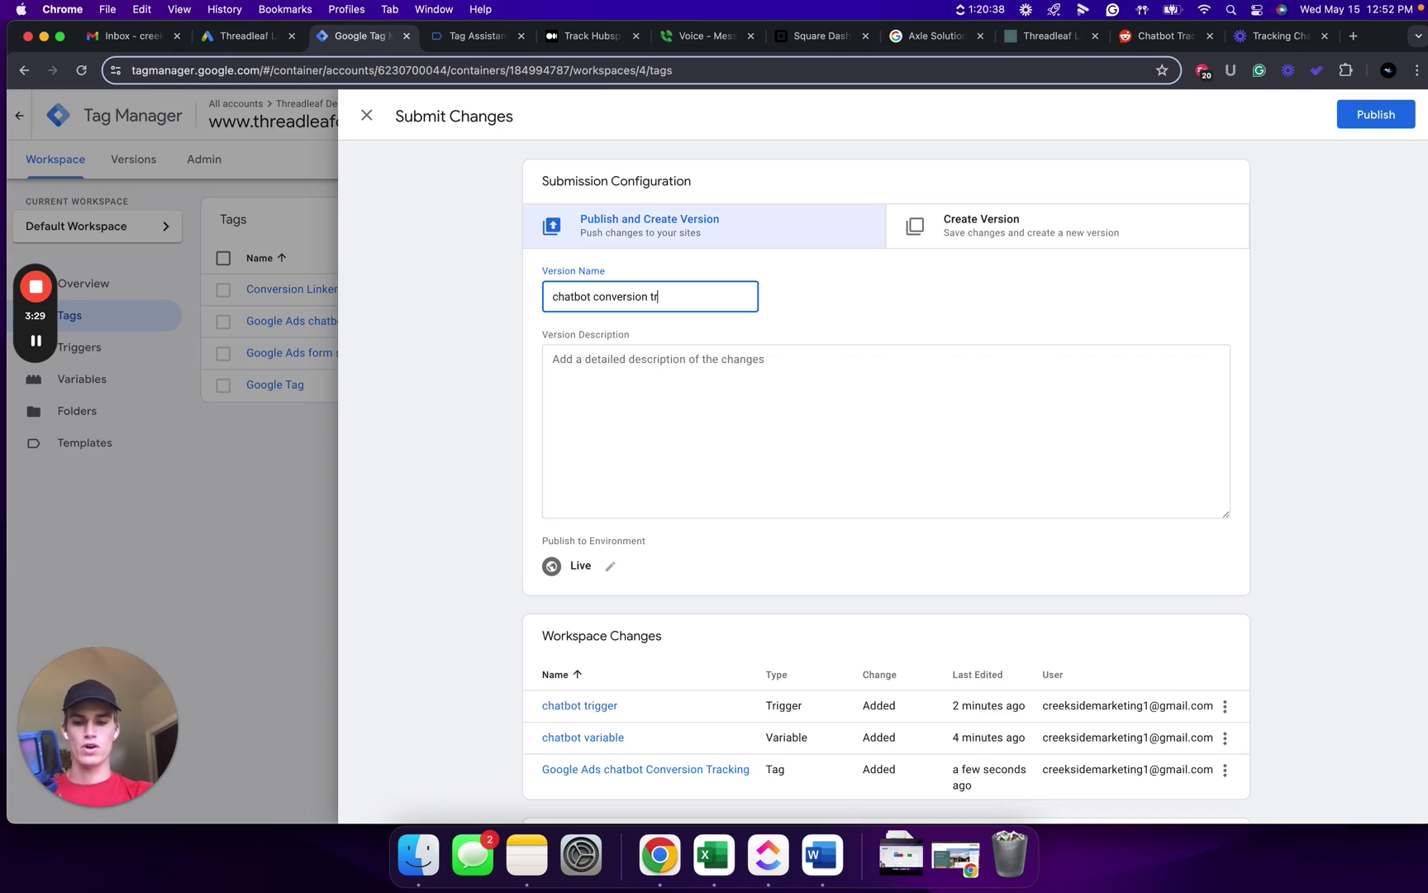
{"action": "type", "text": "or google ads"}
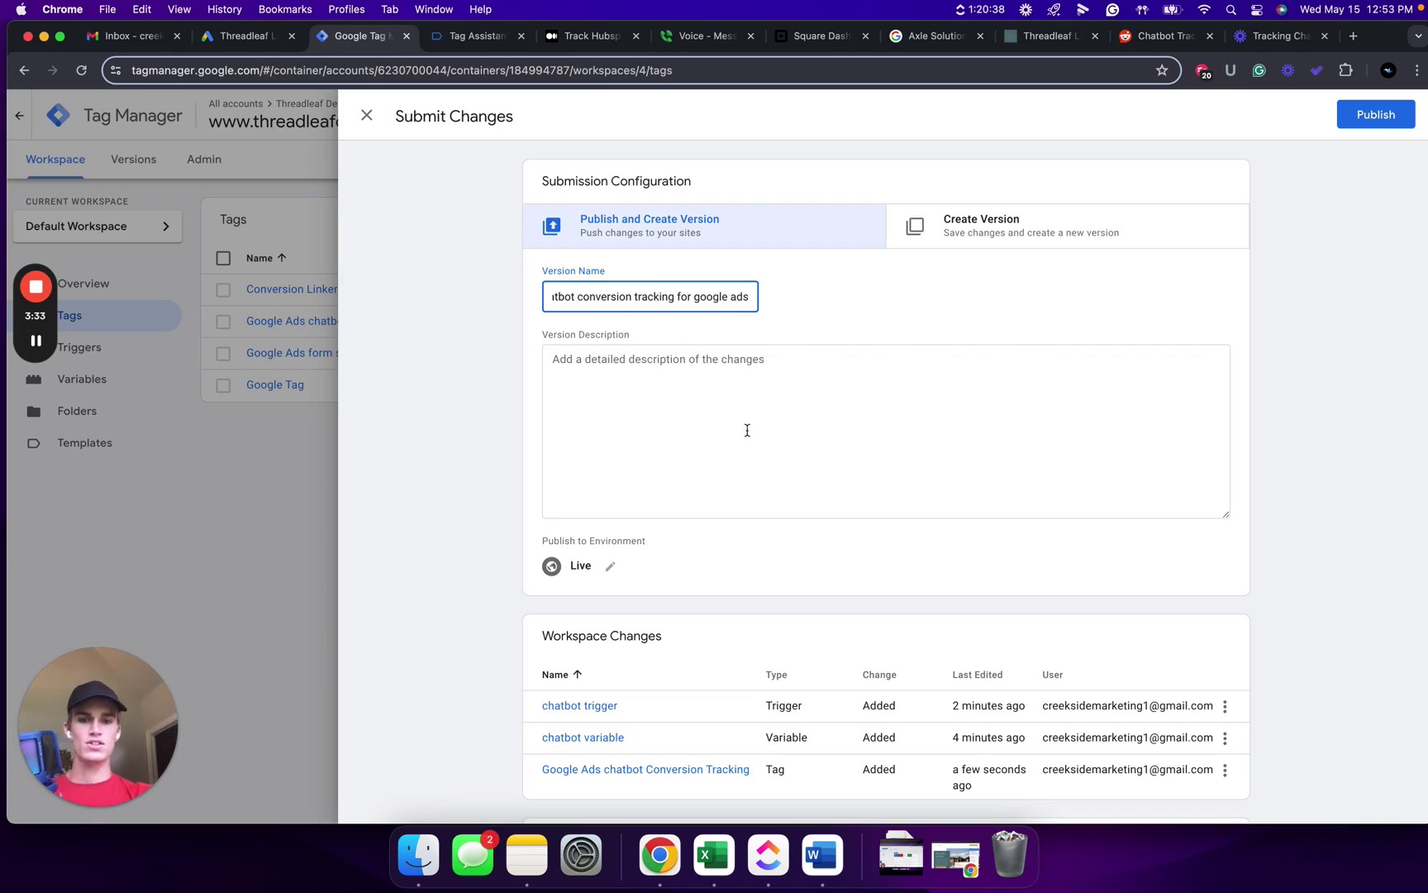
{"action": "left_click", "coordinate": [1387, 114]}
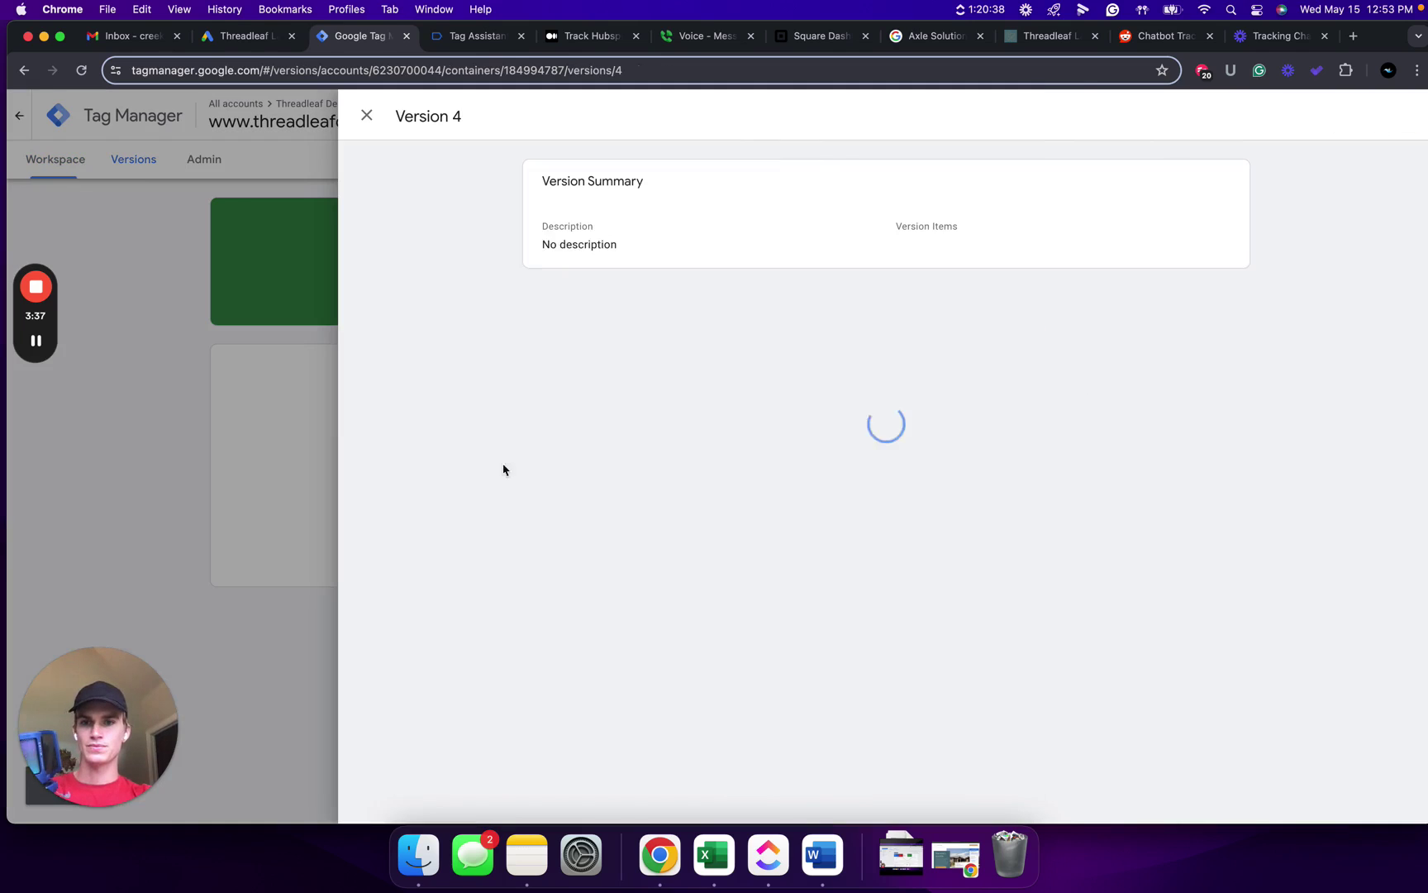
{"action": "left_click", "coordinate": [367, 118]}
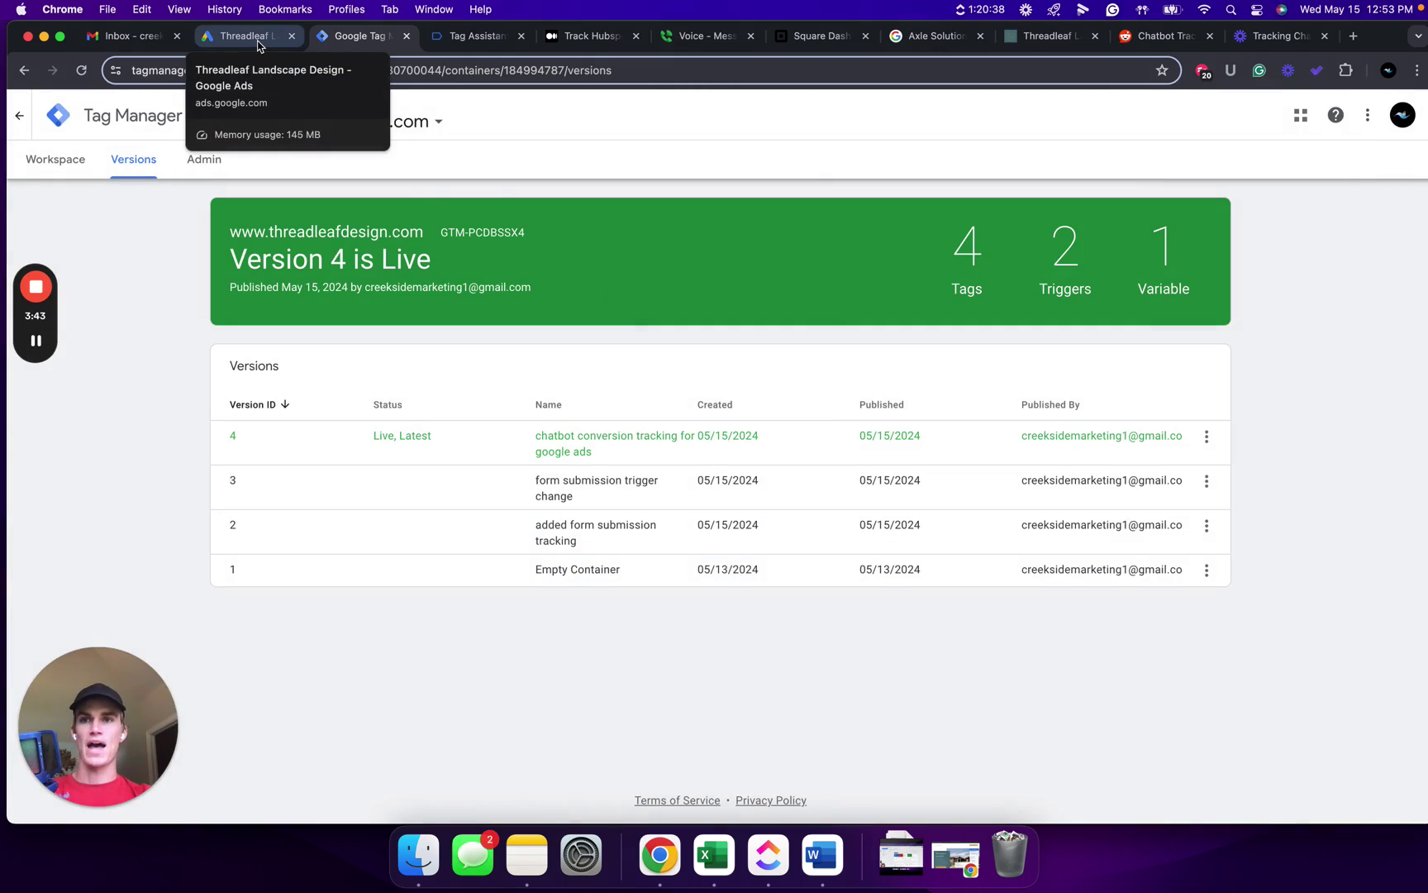
Step: Finish the Google Ads conversion setup so chatbot creekside appears as Inactive in the Summary
{"action": "left_click", "coordinate": [259, 43]}
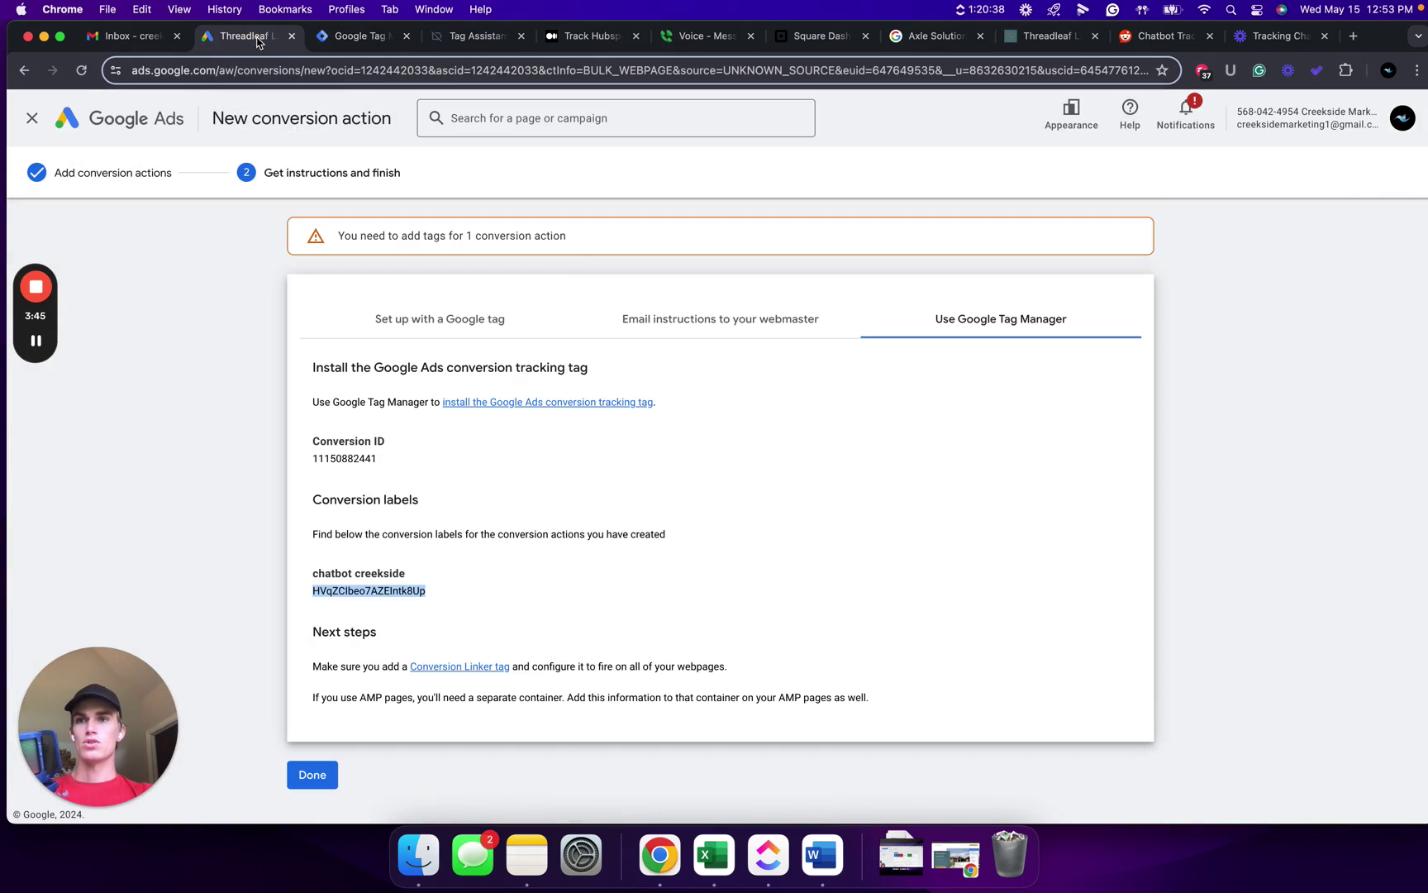
{"action": "left_click", "coordinate": [314, 773]}
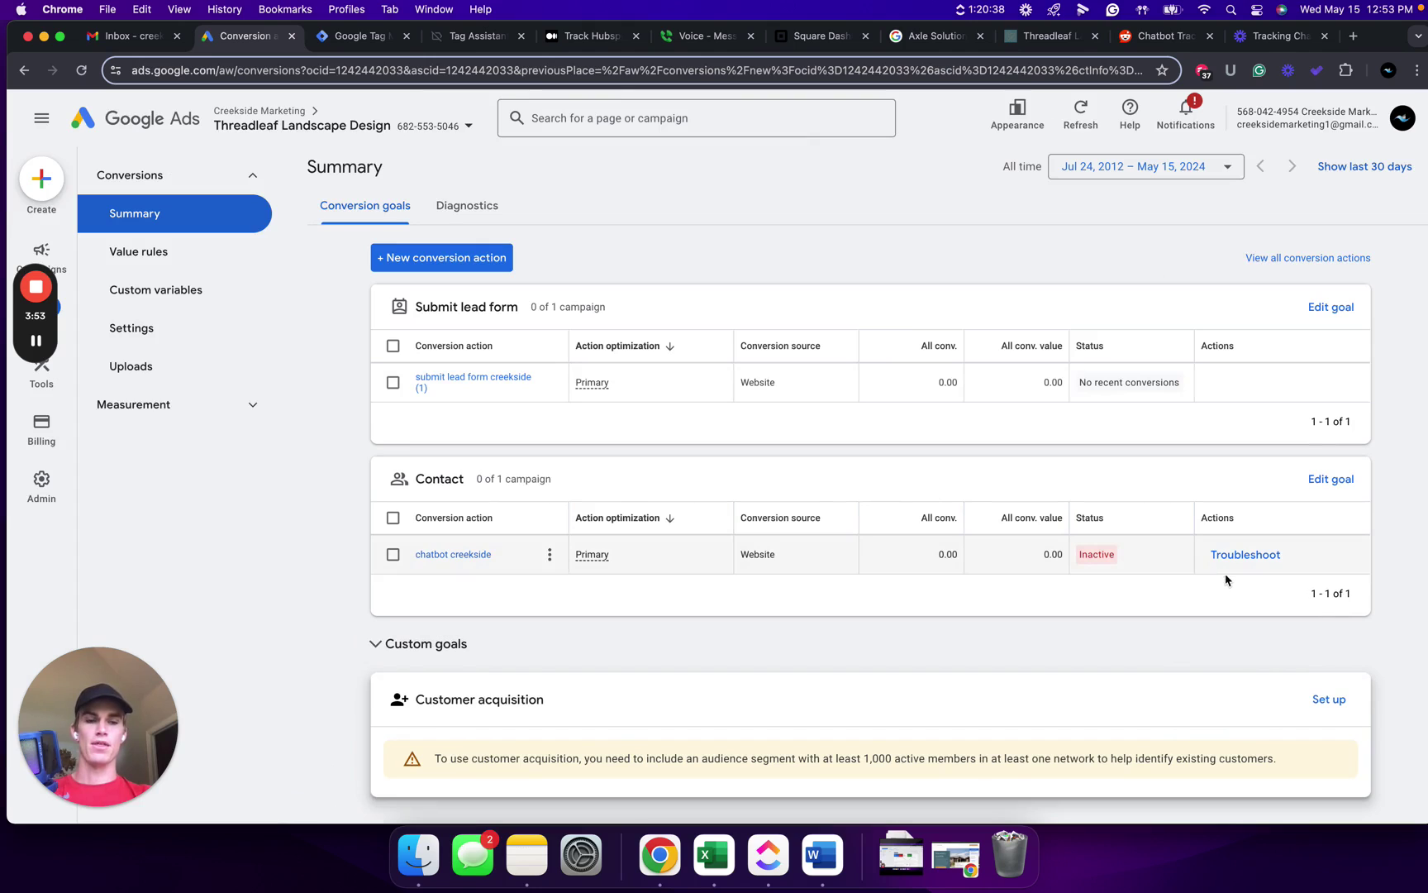
Step: Send 'this is the final test, thank you for your patience' via Podium chat, then close the debug window
{"action": "left_click", "coordinate": [955, 862]}
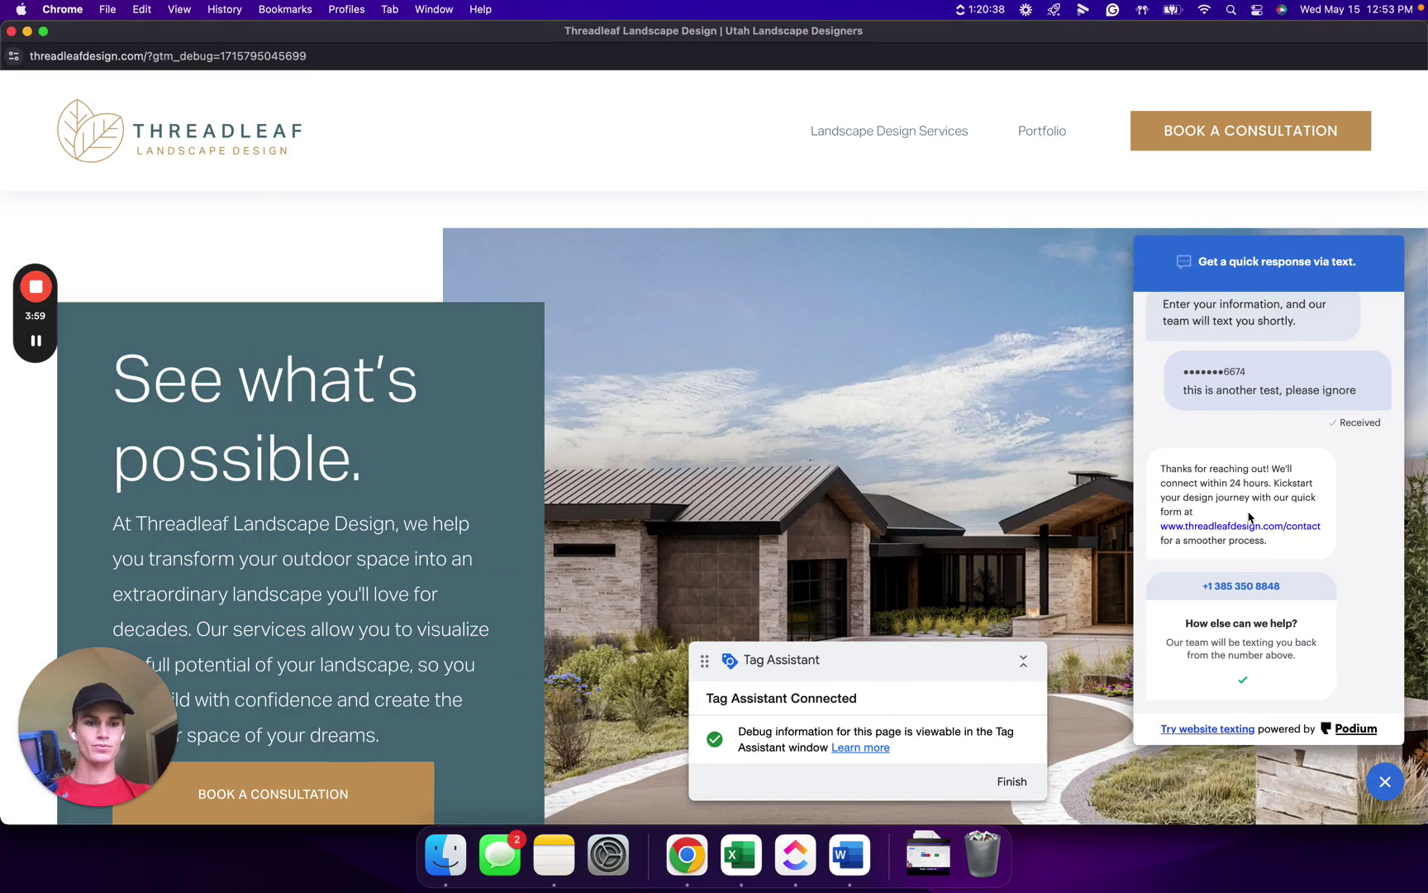
{"action": "left_click", "coordinate": [1385, 782]}
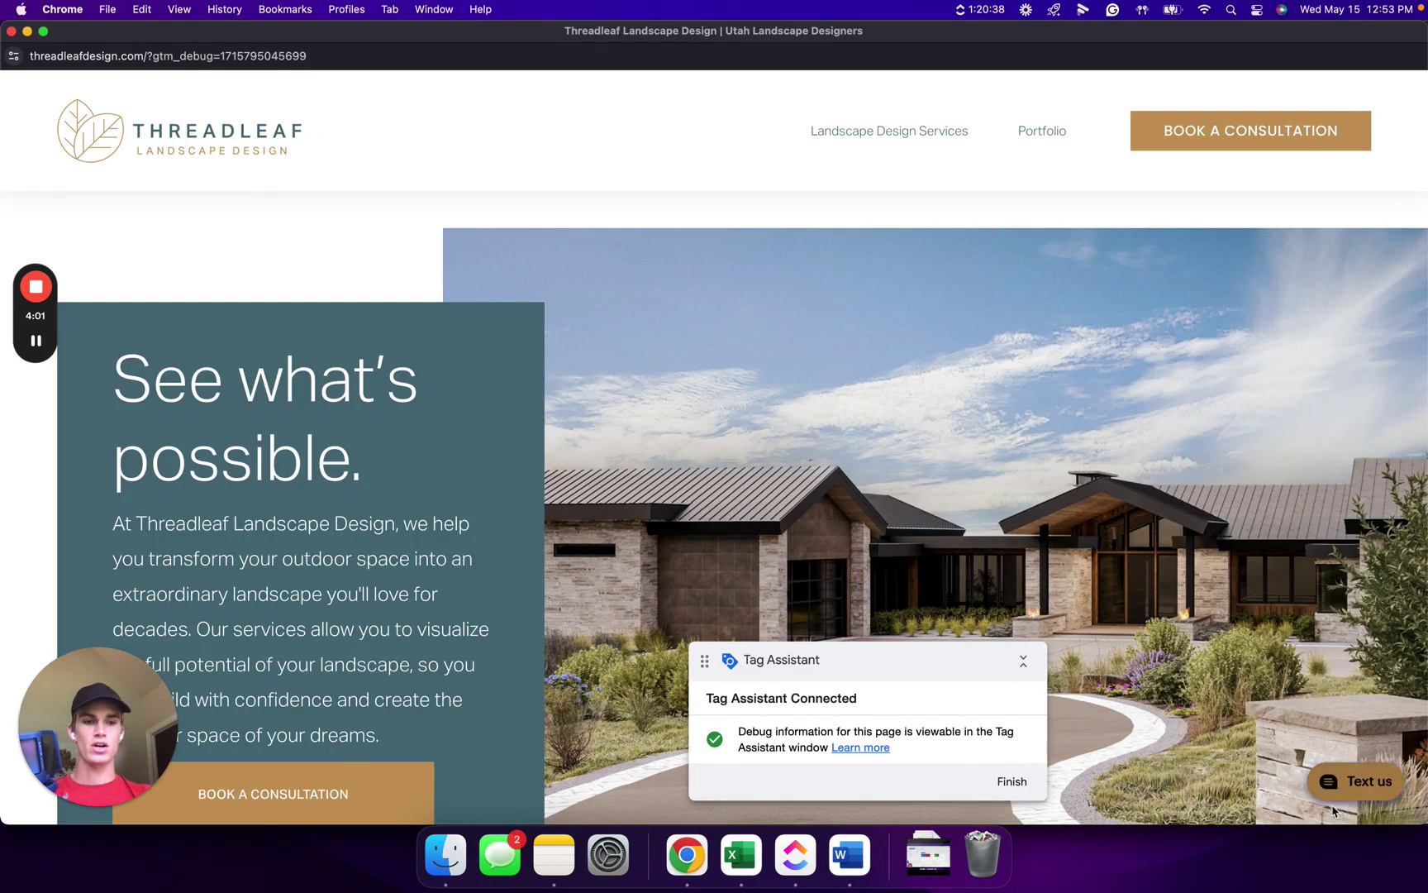
{"action": "left_click", "coordinate": [1344, 784]}
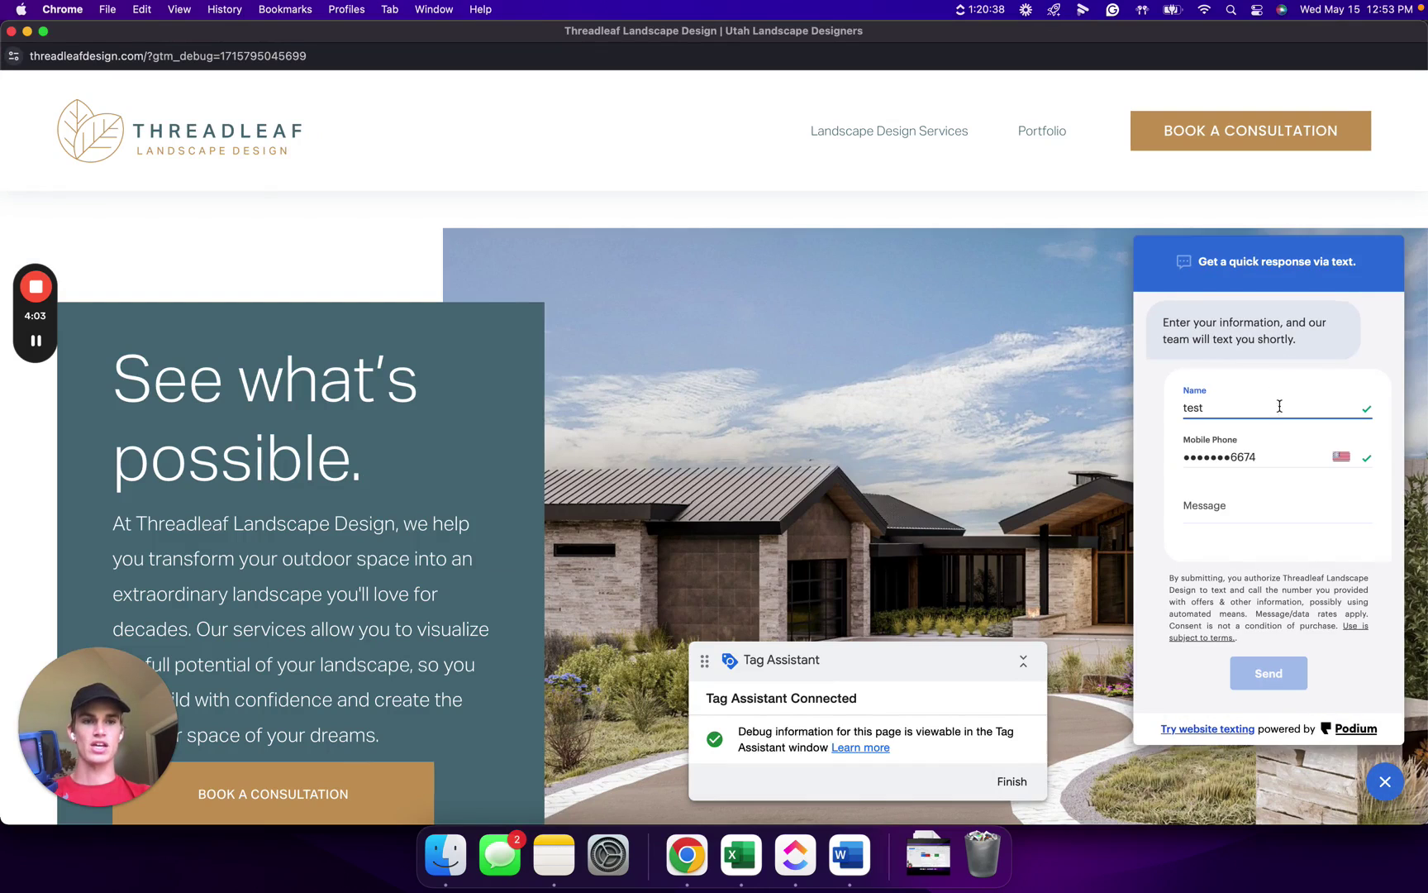
{"action": "left_click", "coordinate": [1244, 506]}
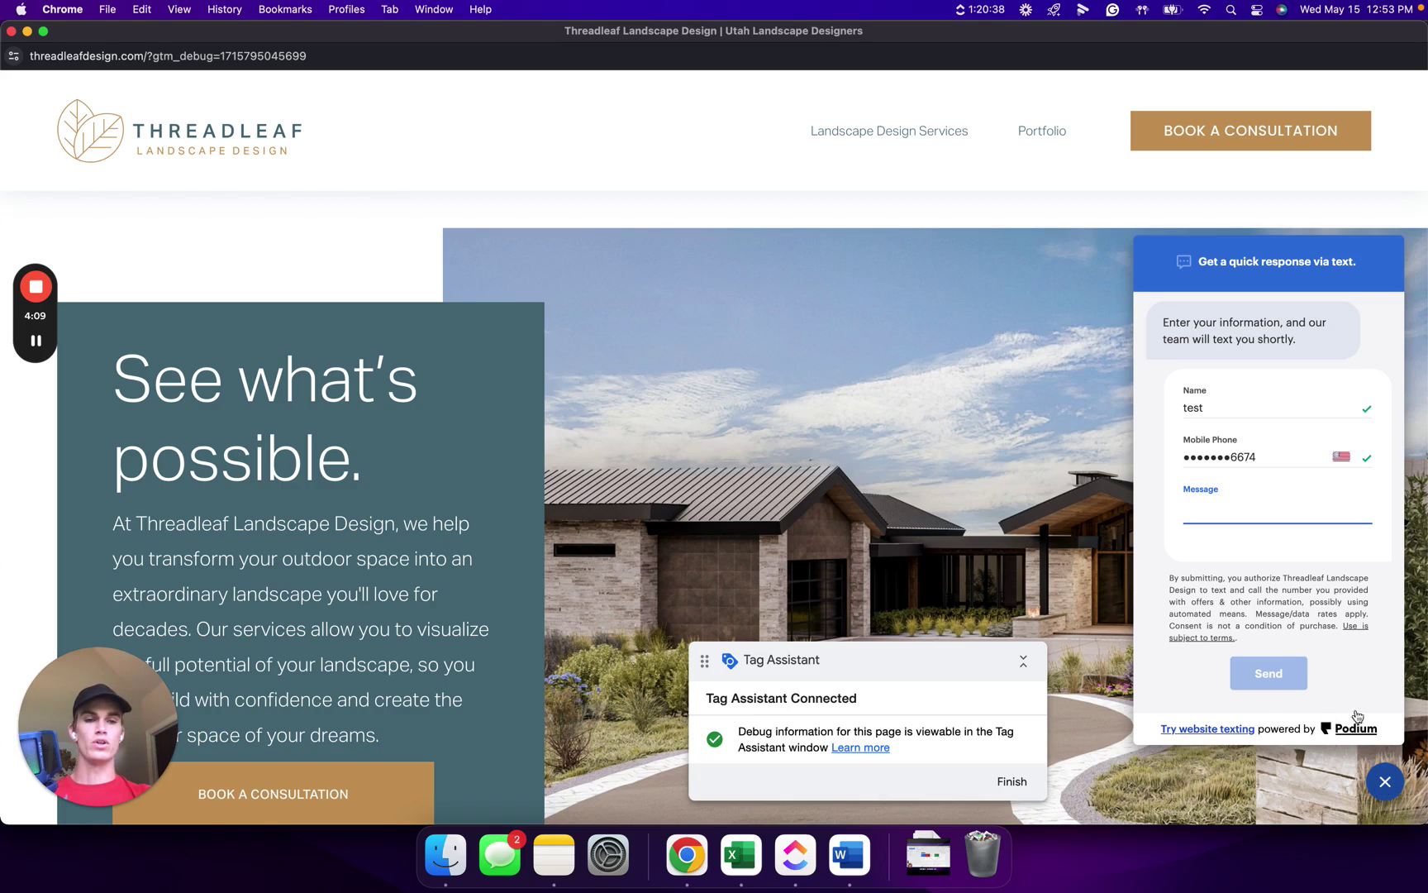
{"action": "type", "text": "th"}
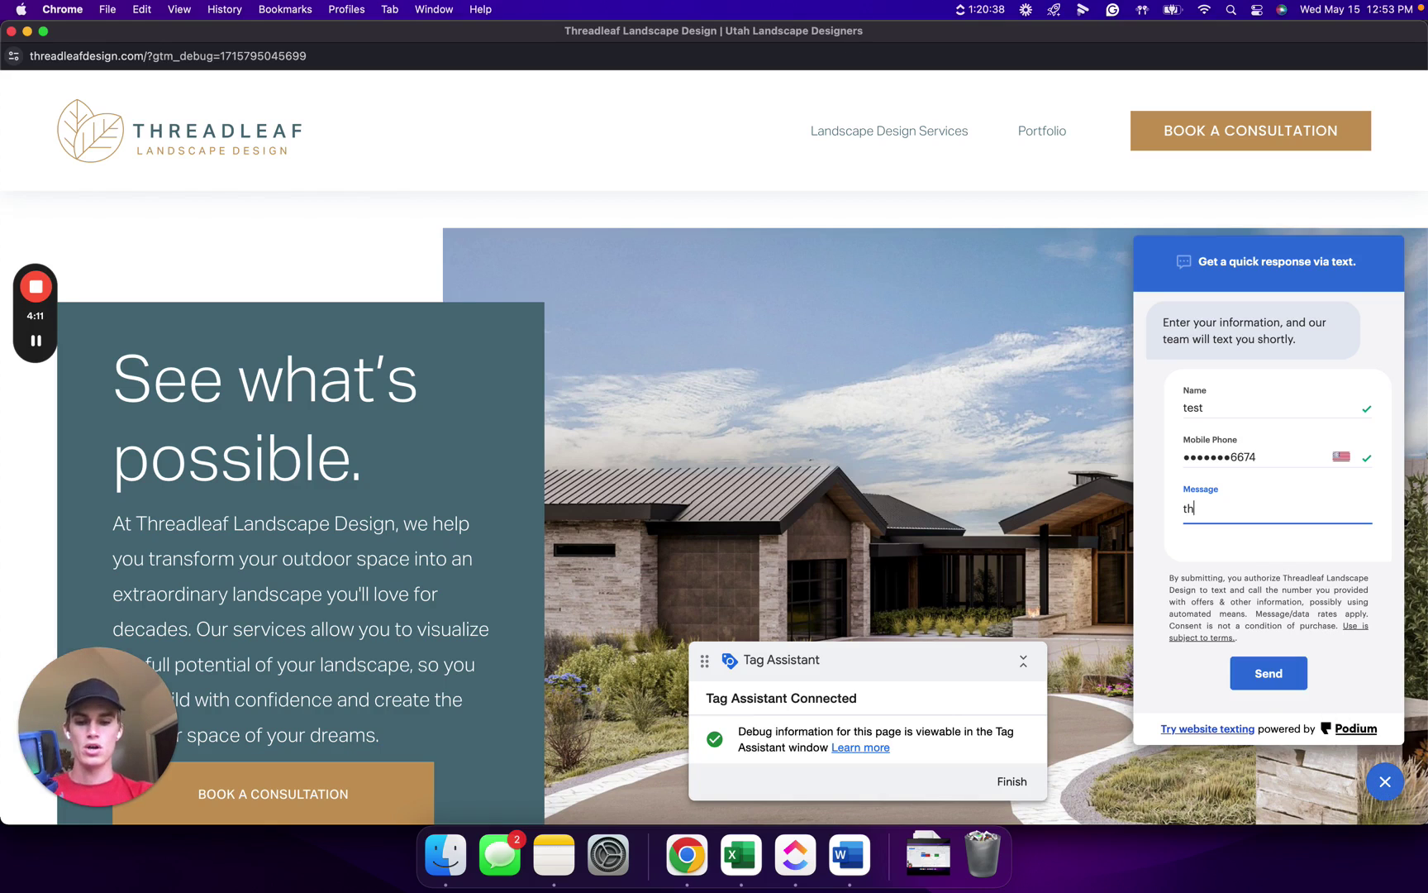
{"action": "type", "text": "is is the final test, thank yo"}
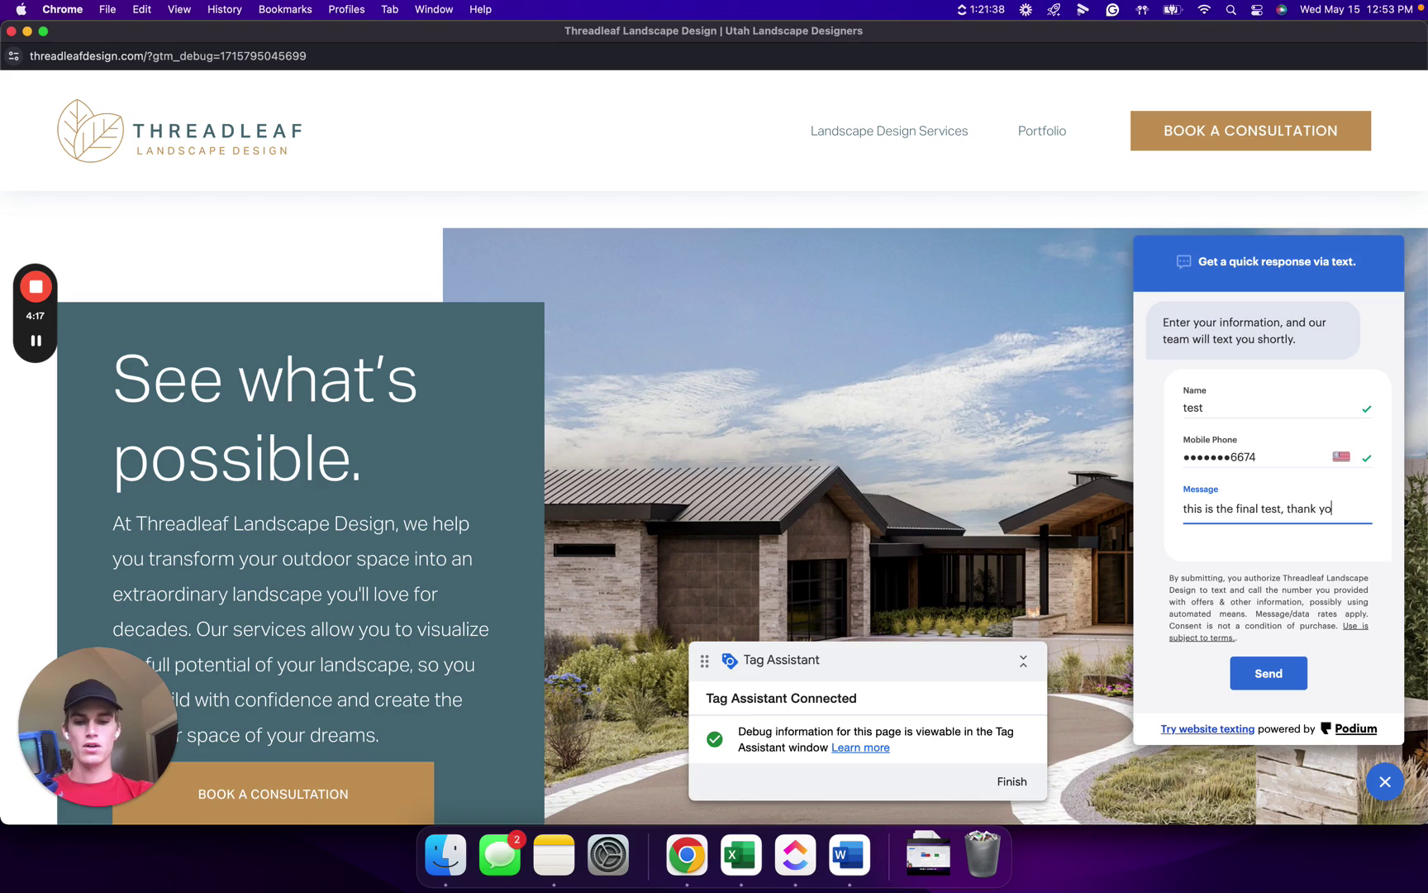
{"action": "type", "text": "u for your paten"}
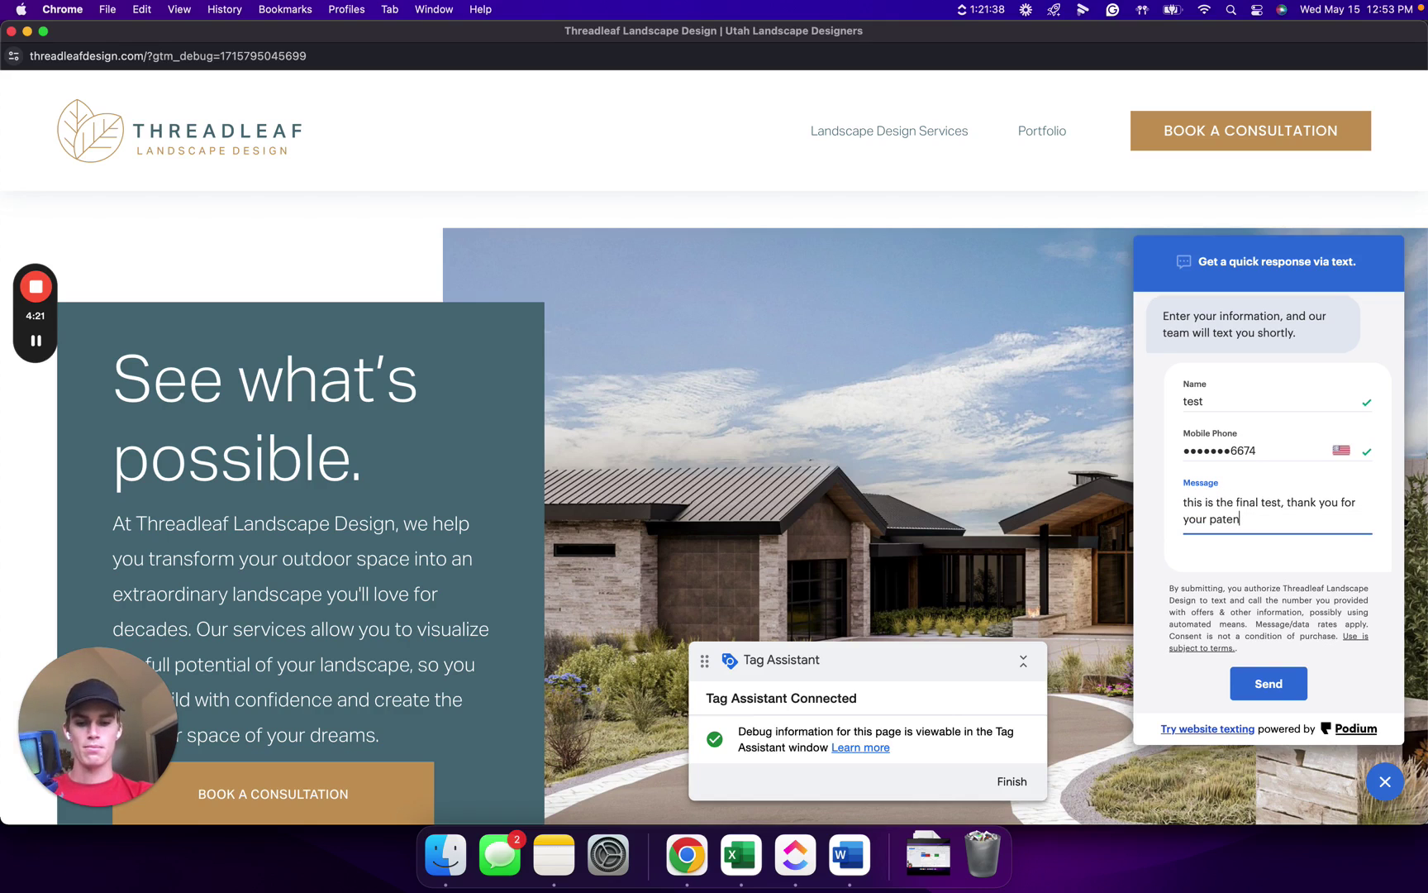
{"action": "type", "text": "ce"}
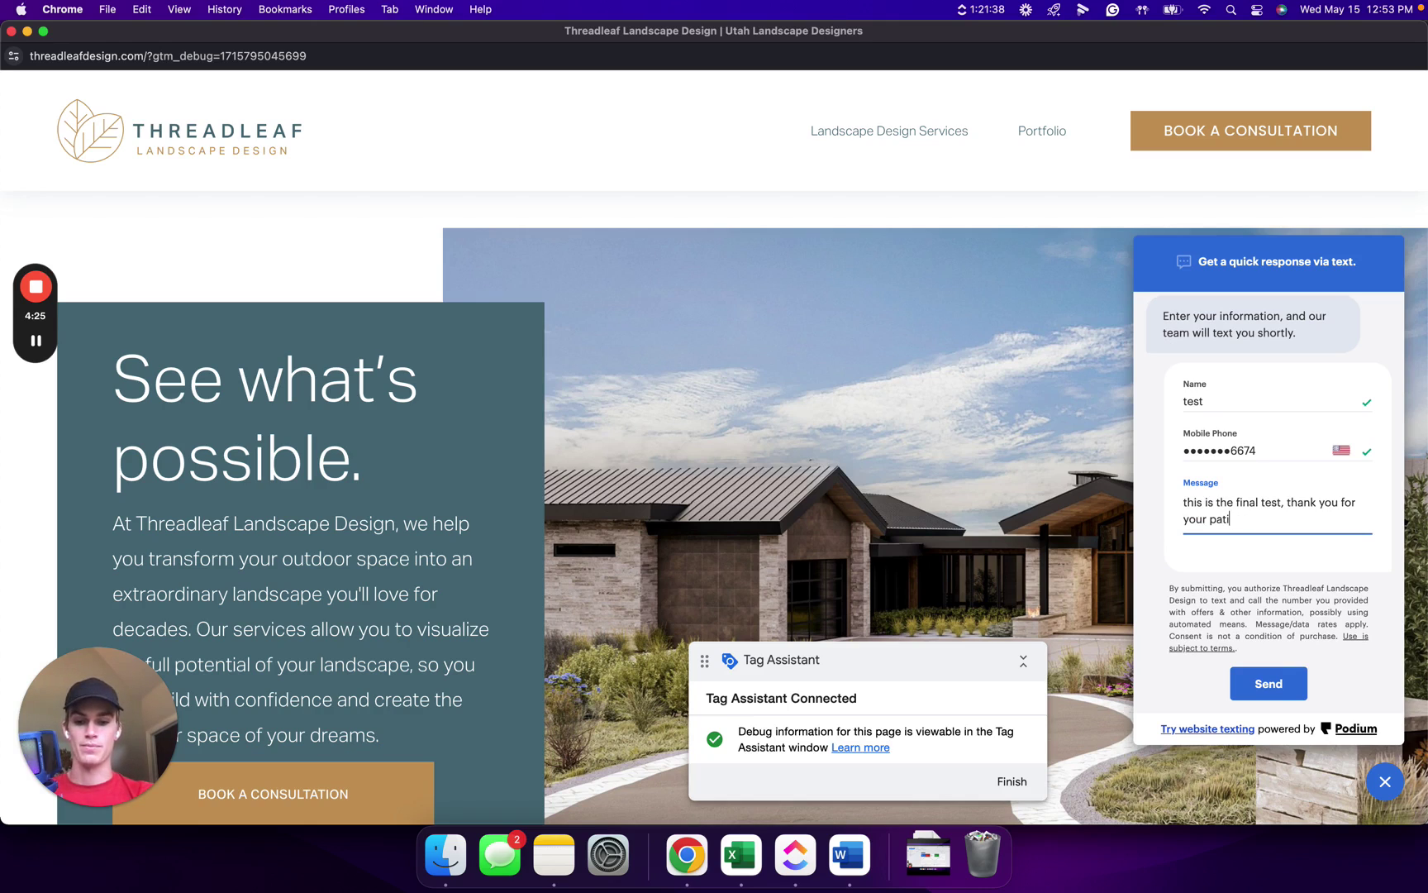
{"action": "type", "text": "ence"}
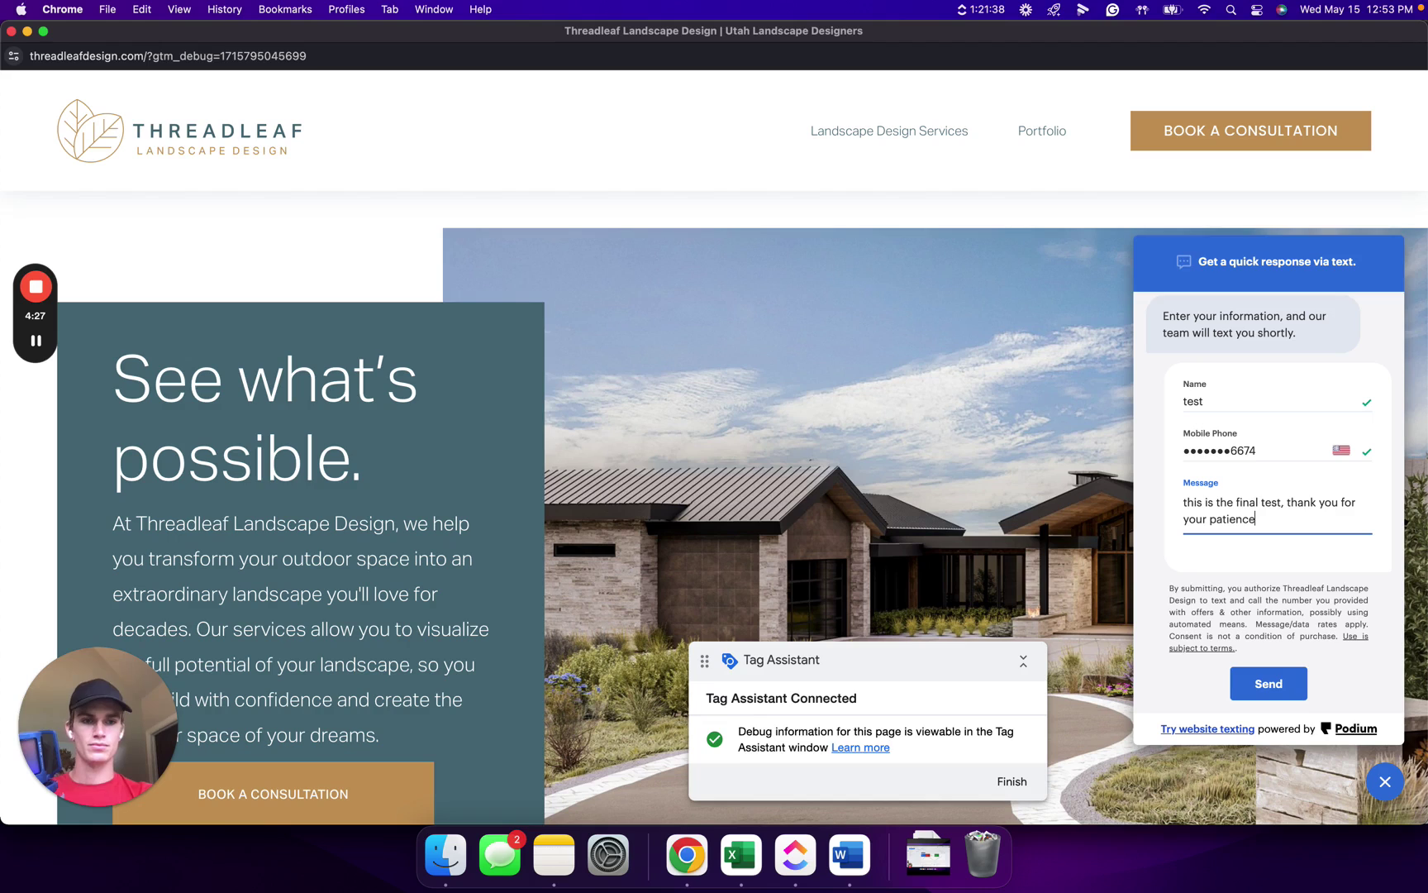
{"action": "left_click", "coordinate": [1253, 683]}
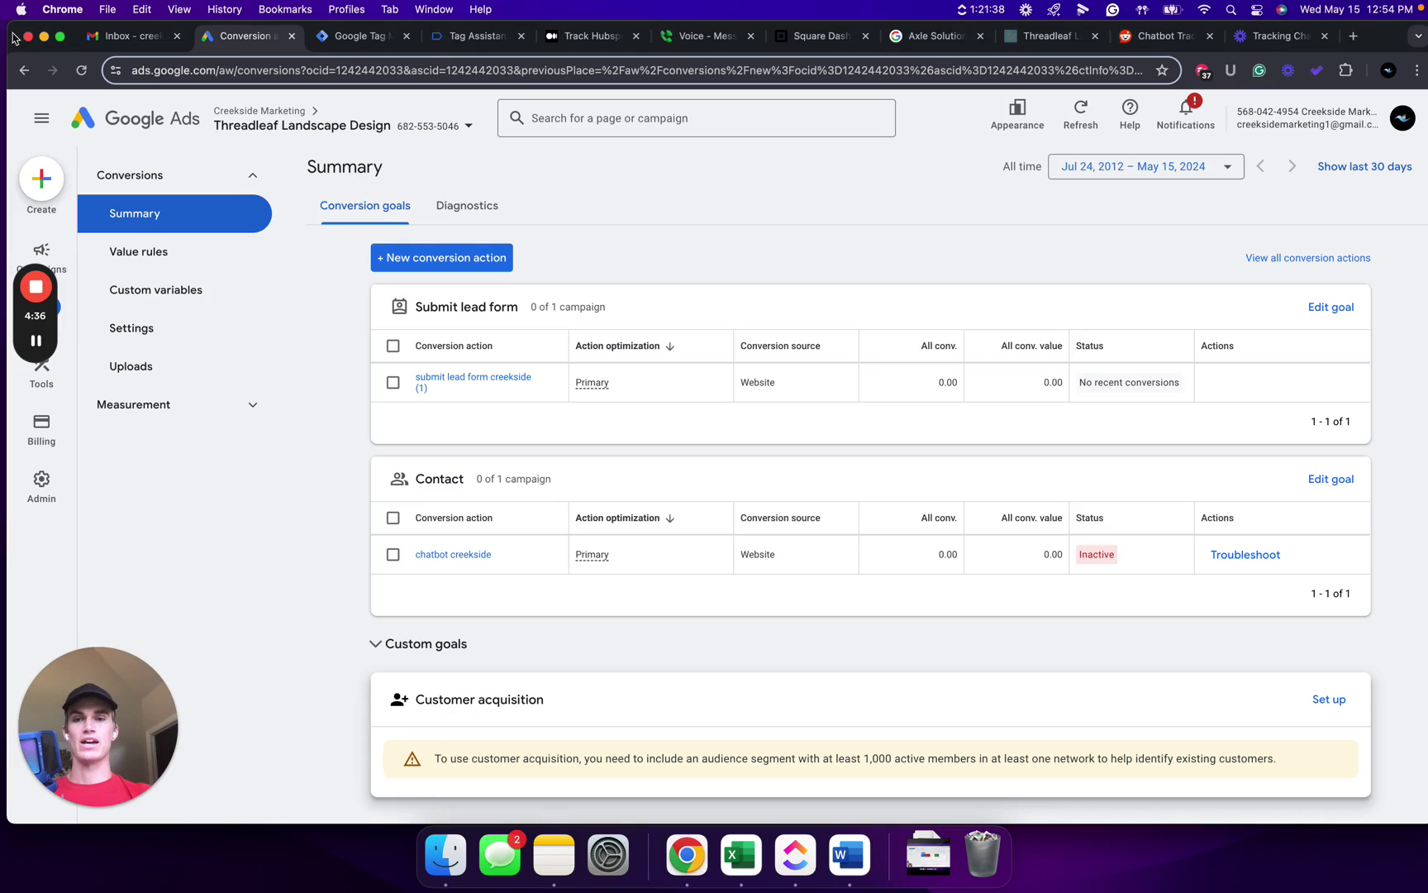
{"action": "left_click", "coordinate": [12, 31]}
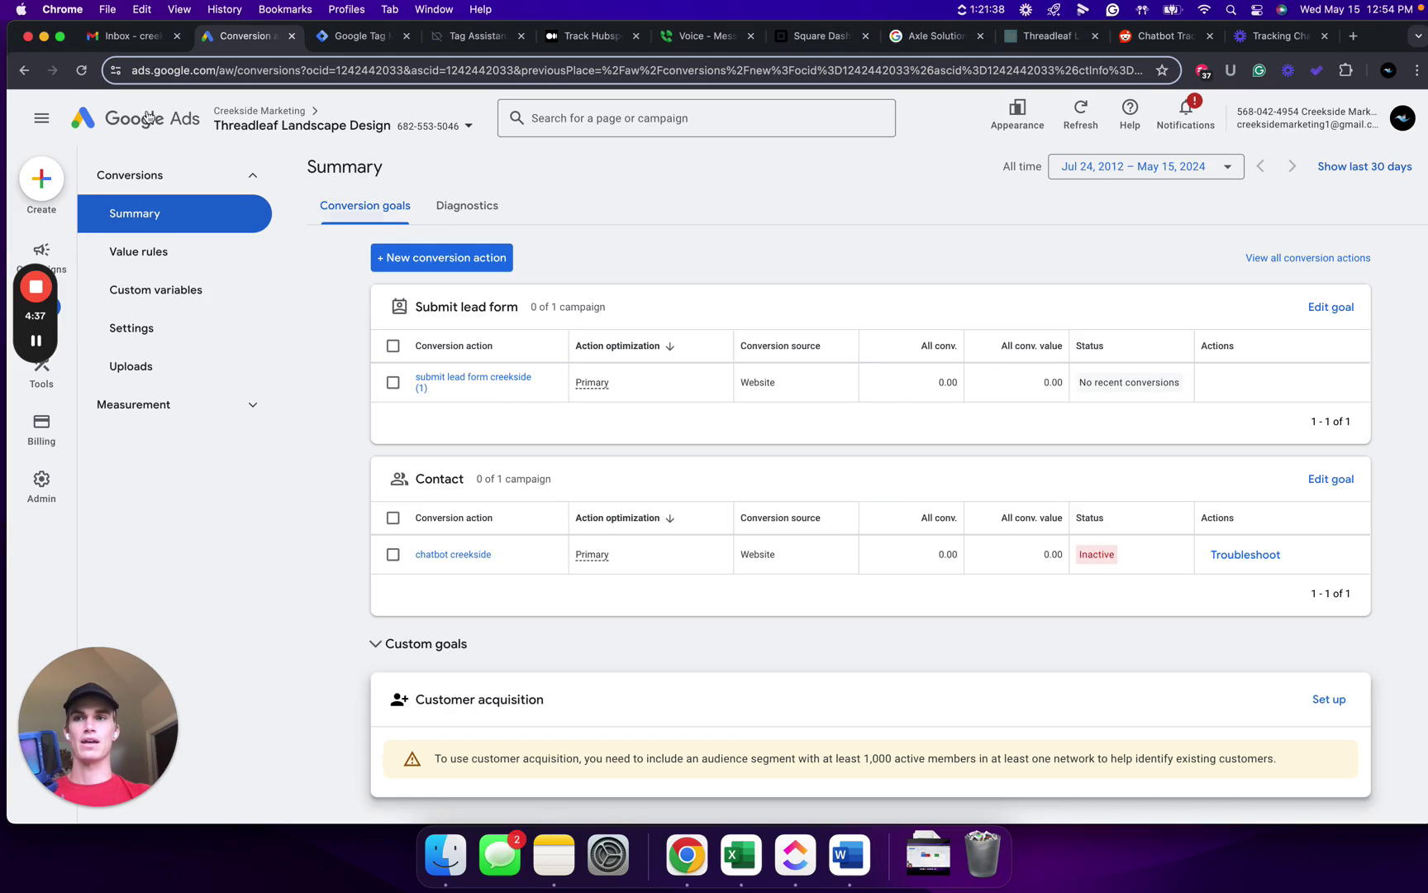
Step: Reload the Google Ads Conversions summary, then switch to the Threadleaf Landscape Design site
{"action": "left_click", "coordinate": [81, 72]}
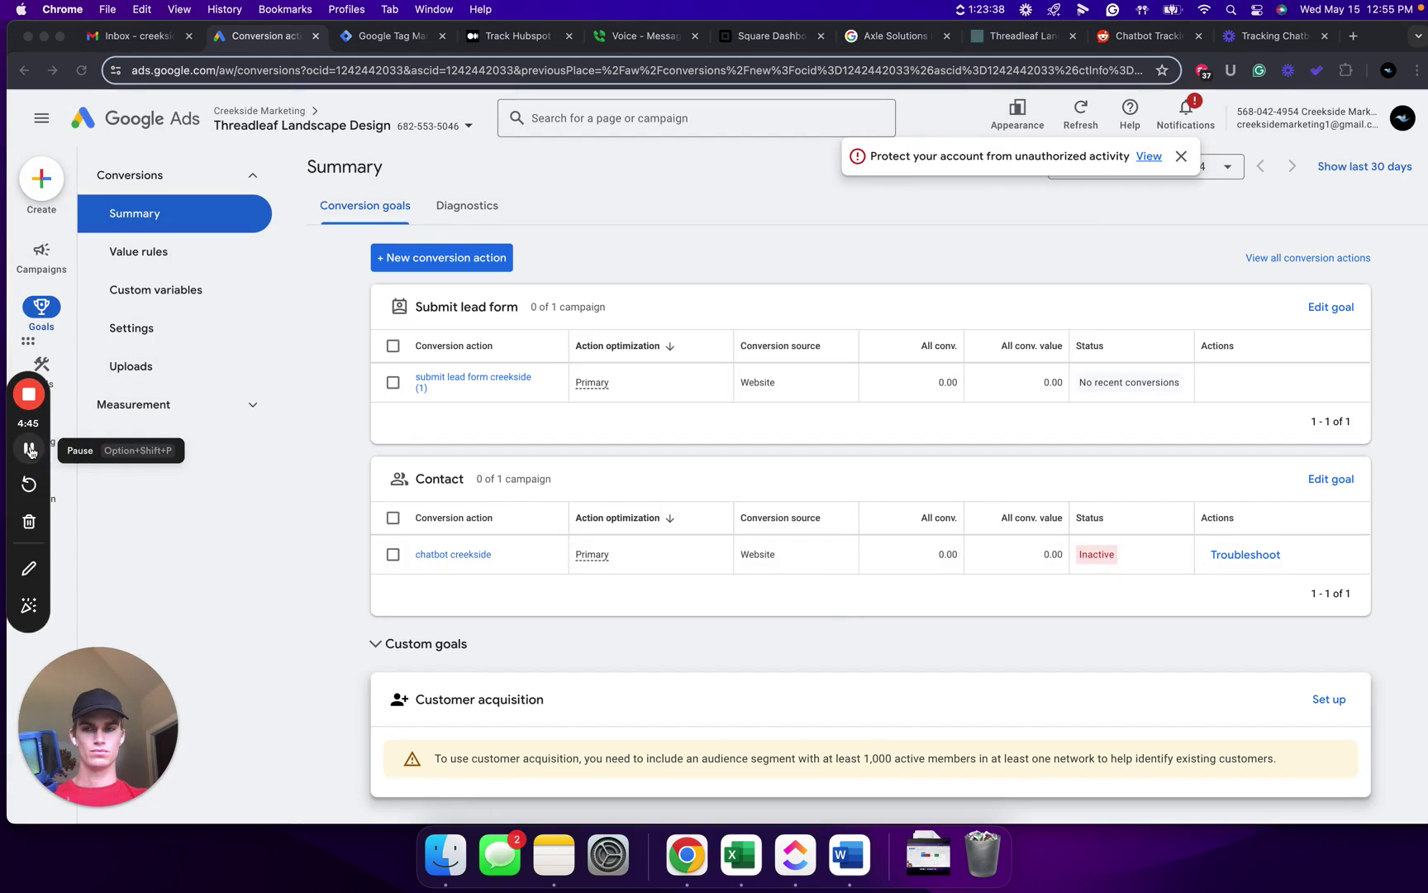
{"action": "left_click", "coordinate": [1024, 37]}
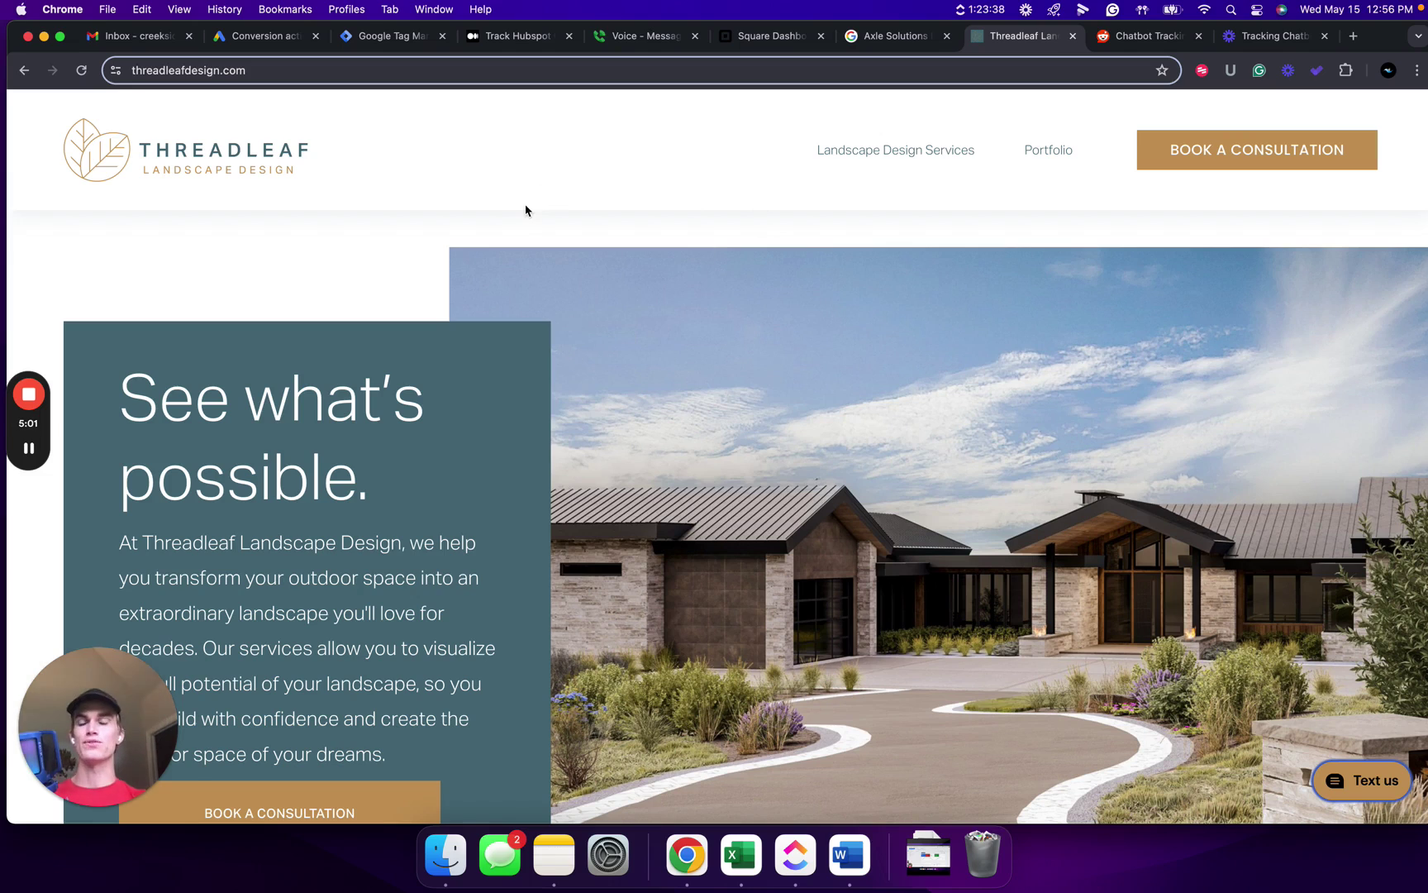
Step: Send the message 'test' through the website's Text us chat widget
{"action": "left_click", "coordinate": [1362, 780]}
{"action": "left_click", "coordinate": [1242, 509]}
{"action": "type", "text": "test"}
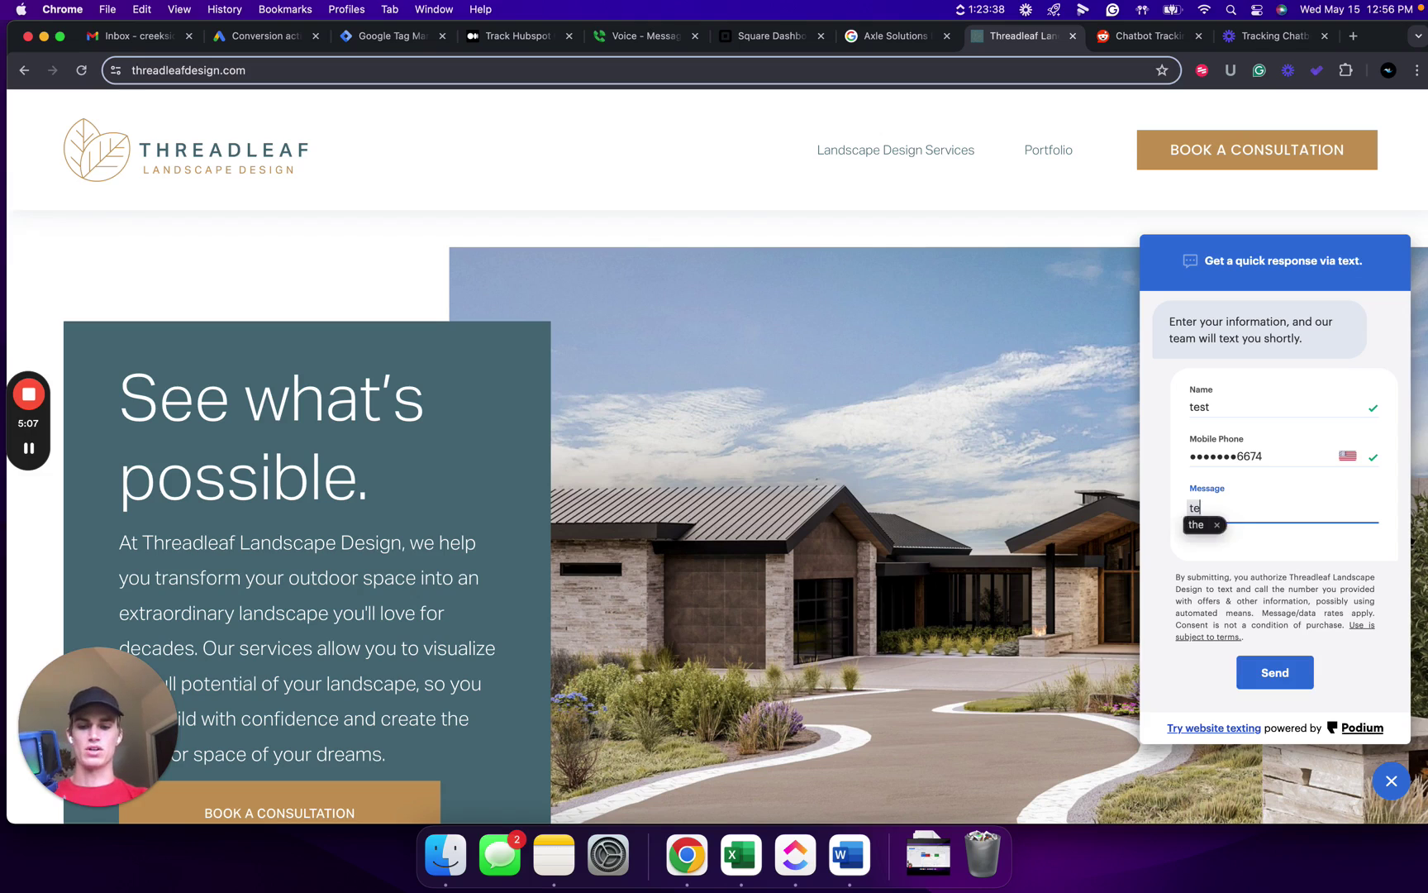
{"action": "left_click", "coordinate": [1261, 672]}
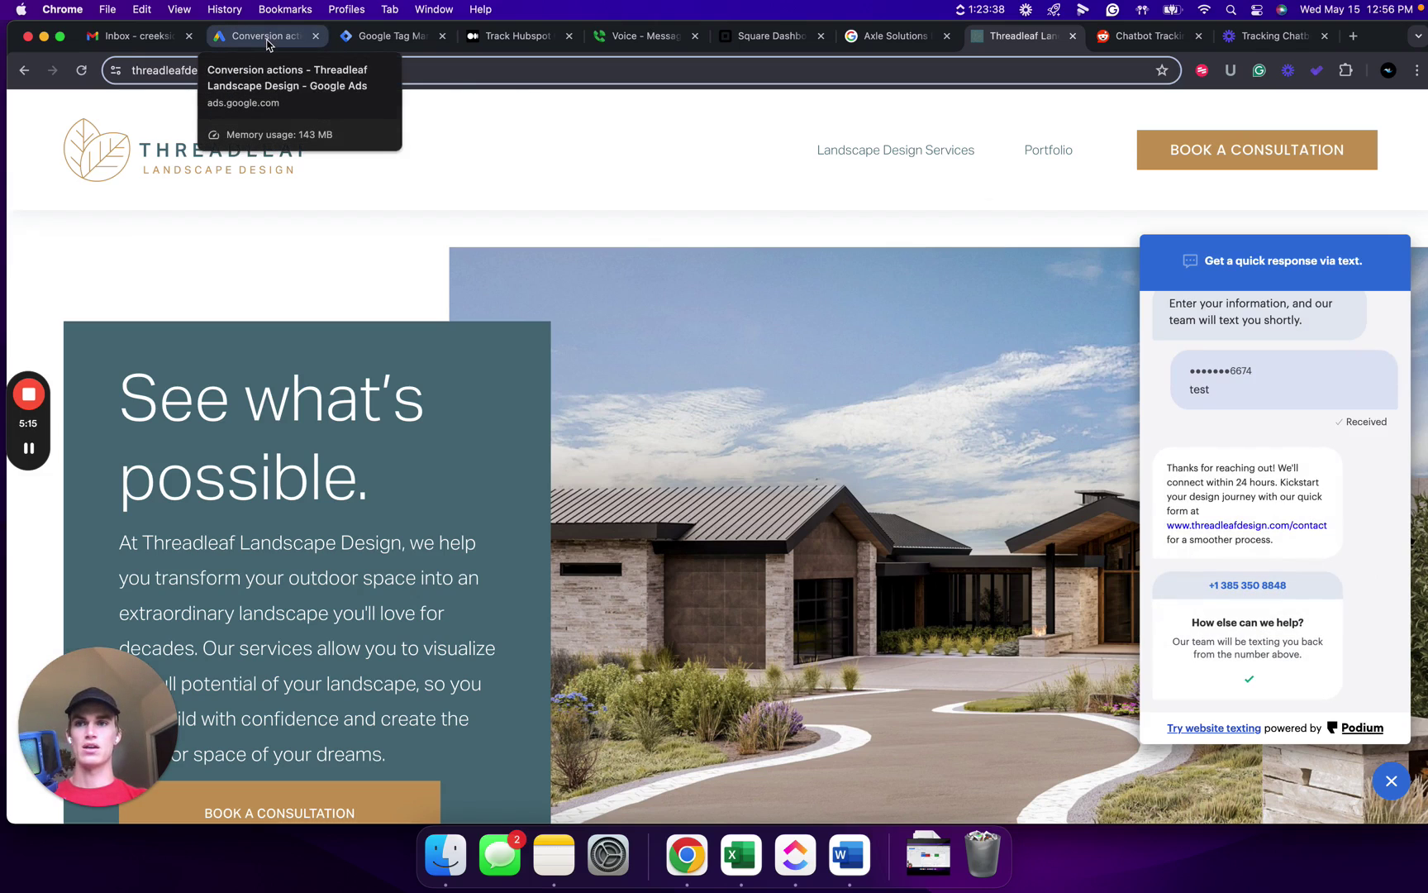
Step: Check that chatbot creekside now shows 'No recent conversions' in the Google Ads Contact table
{"action": "left_click", "coordinate": [267, 37]}
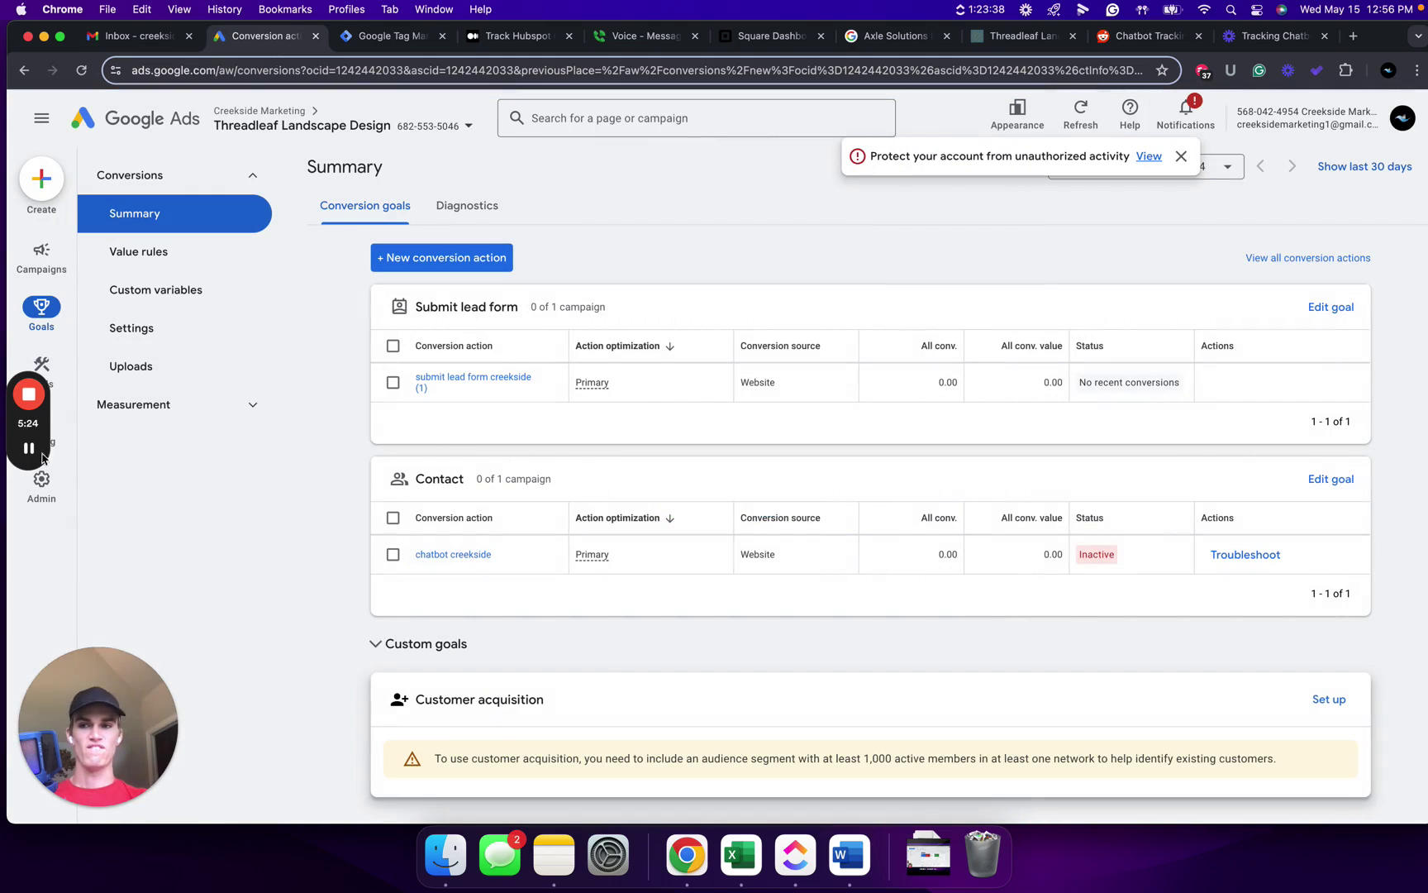
{"action": "left_click", "coordinate": [33, 482]}
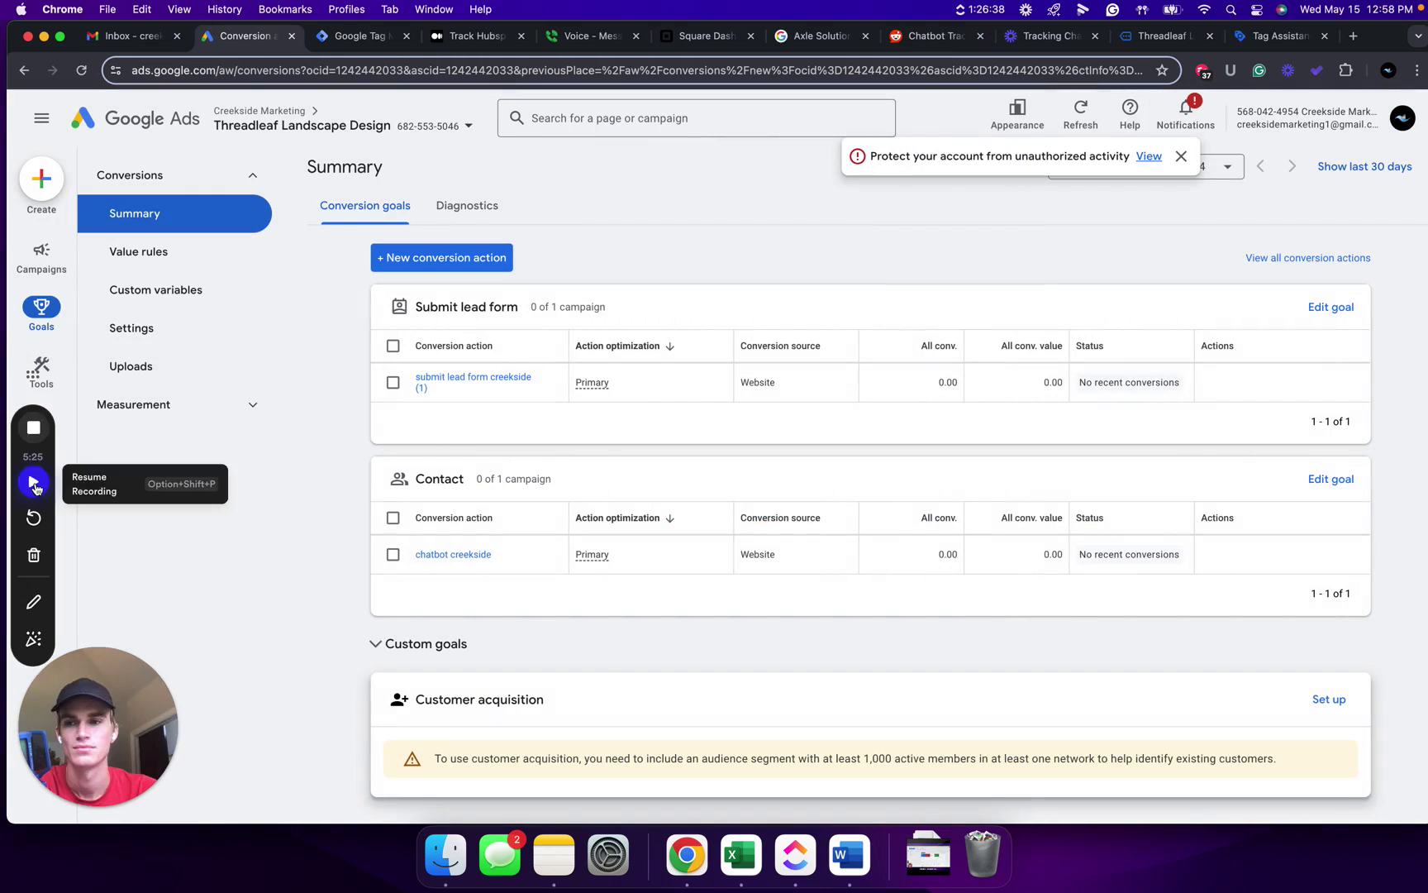
{"action": "left_click", "coordinate": [34, 486]}
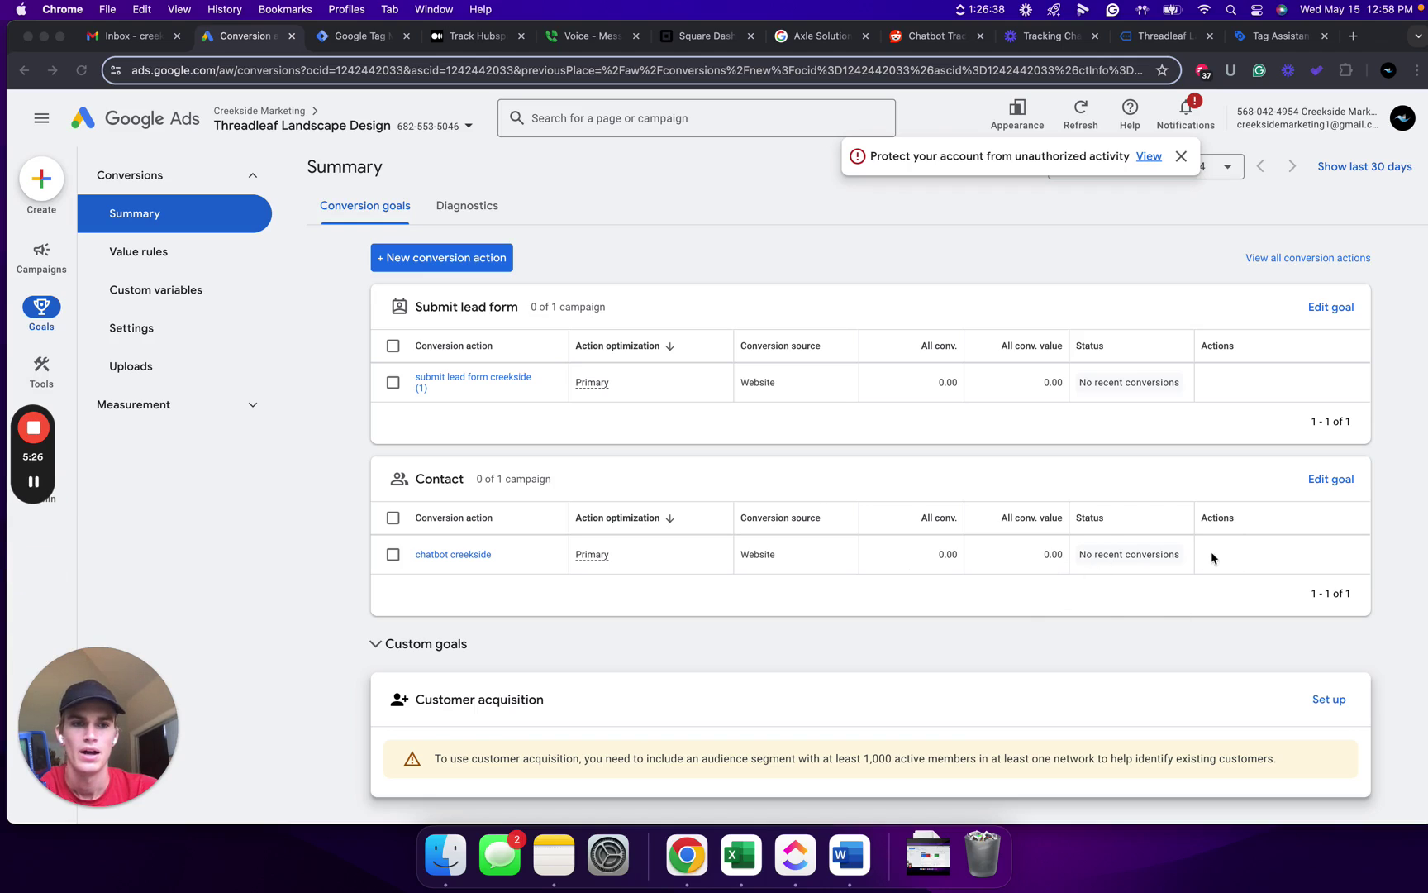